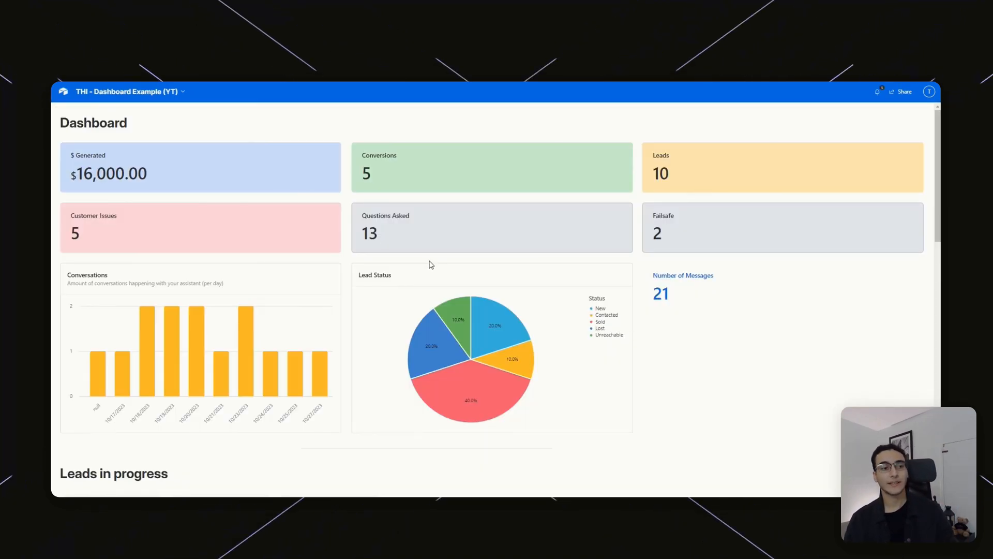
scroll(437, 251, "down", 3)
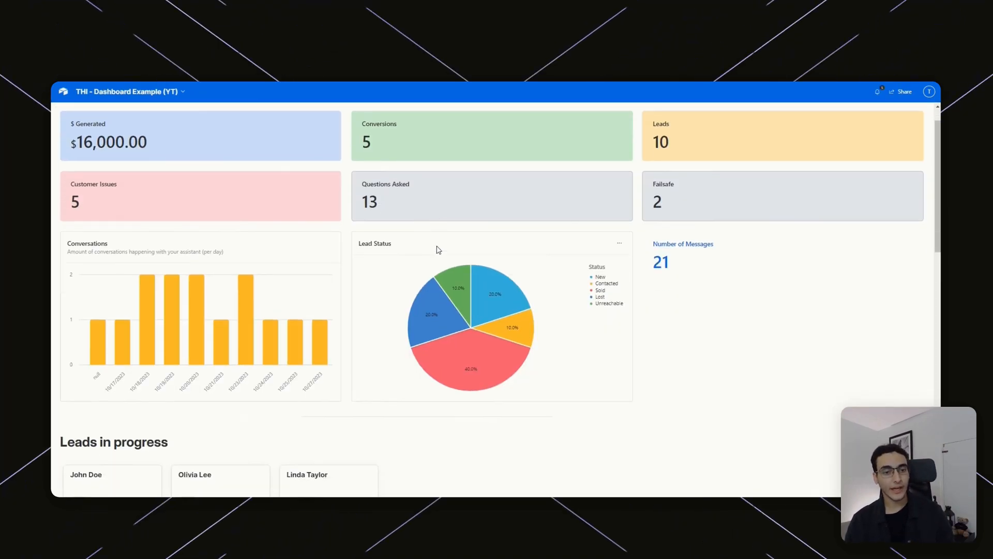
scroll(437, 248, "up", 3)
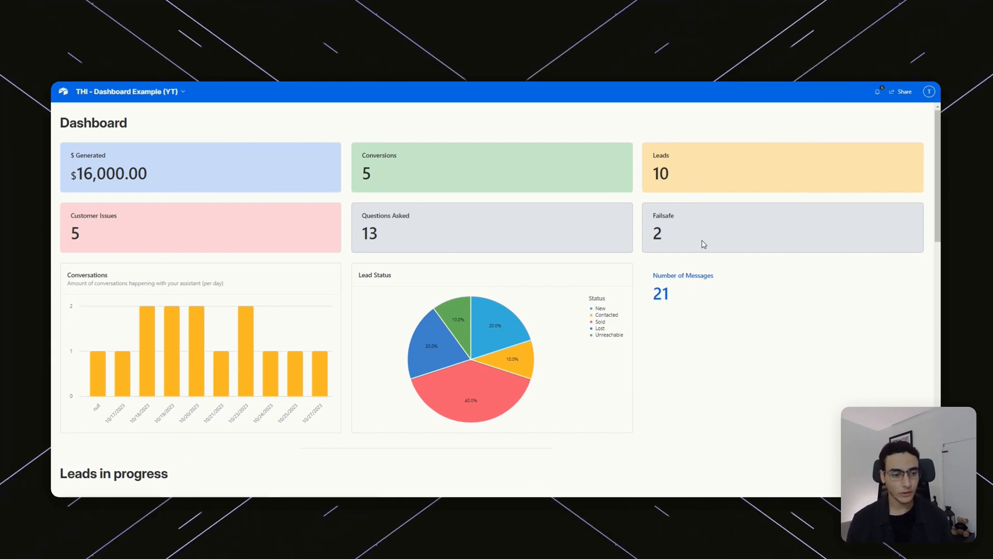
scroll(693, 253, "down", 2)
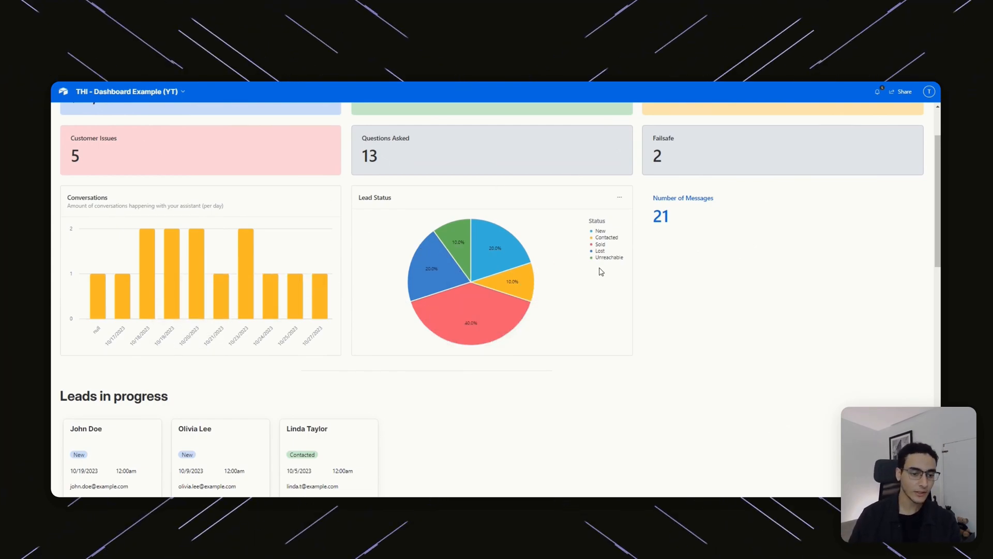
scroll(585, 269, "down", 4)
scroll(532, 335, "down", 10)
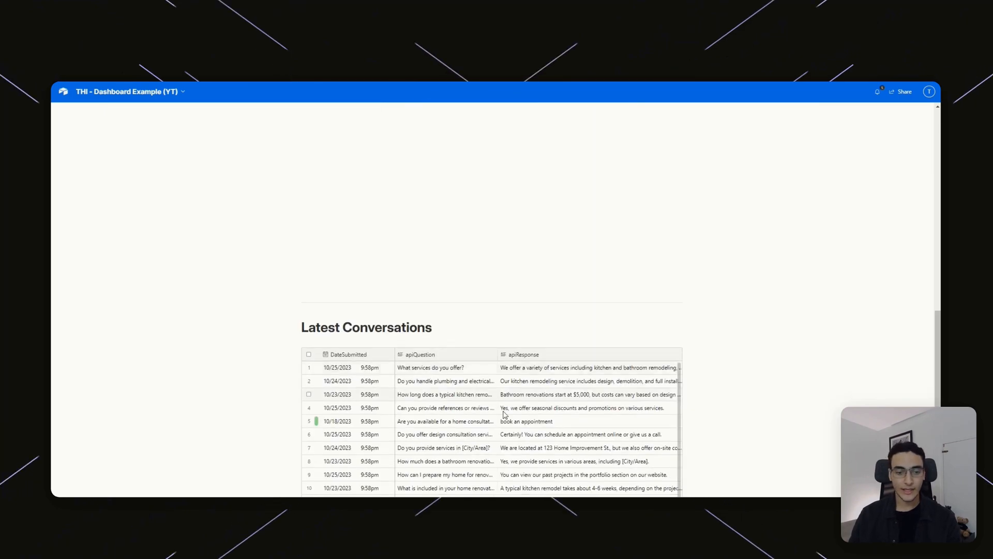
scroll(551, 273, "down", 4)
scroll(620, 336, "up", 18)
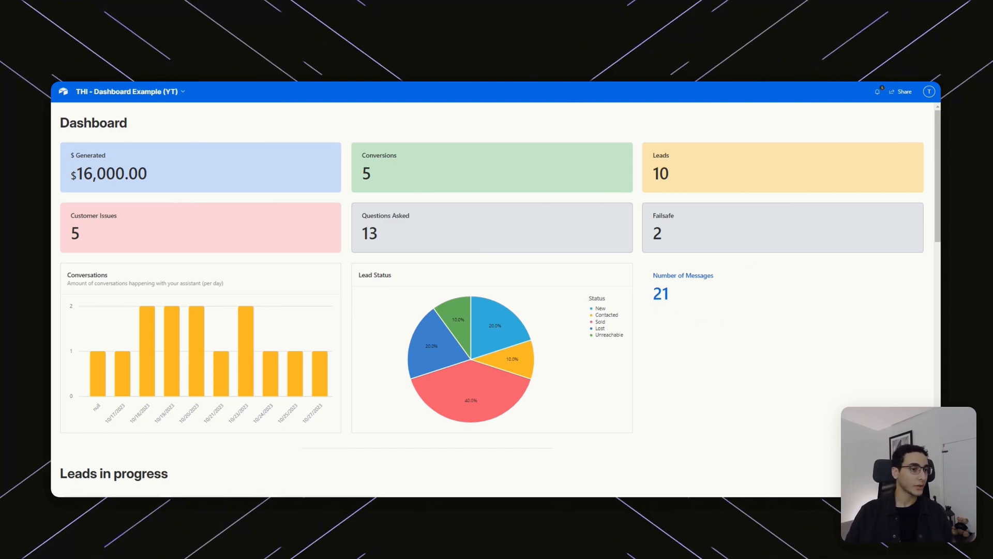
Switch from the dashboard preview back to the base's Leads grid.
left_click(663, 54)
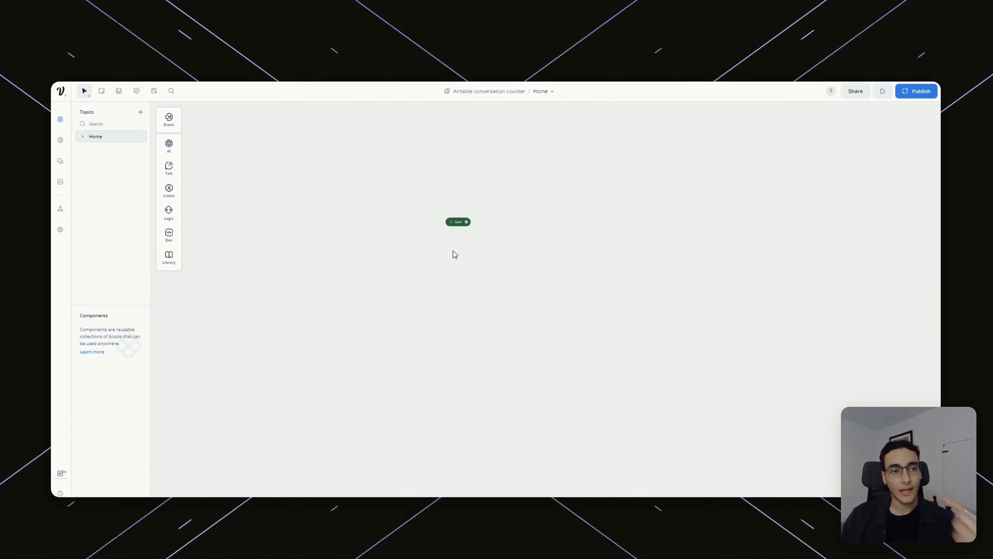
scroll(491, 228, "up", 1)
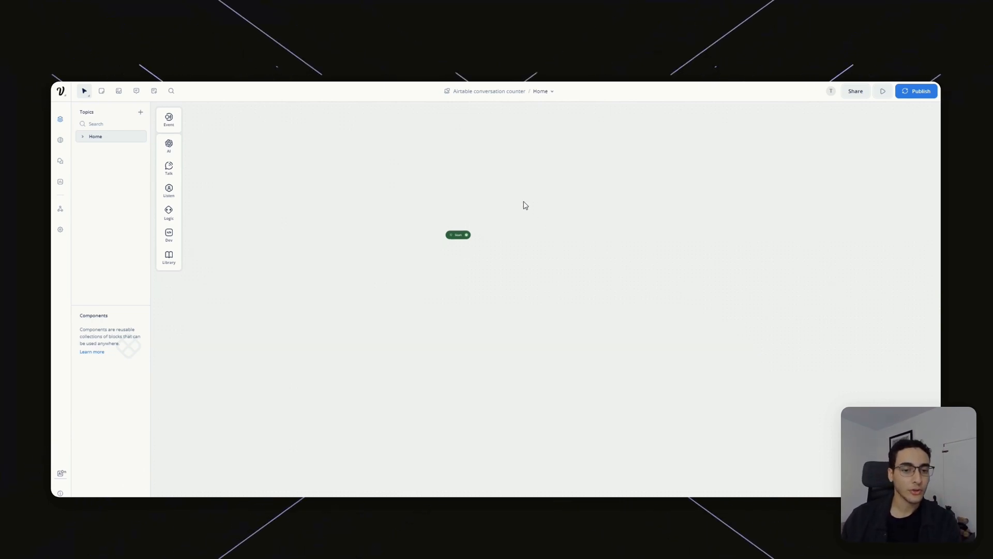
scroll(520, 267, "up", 3)
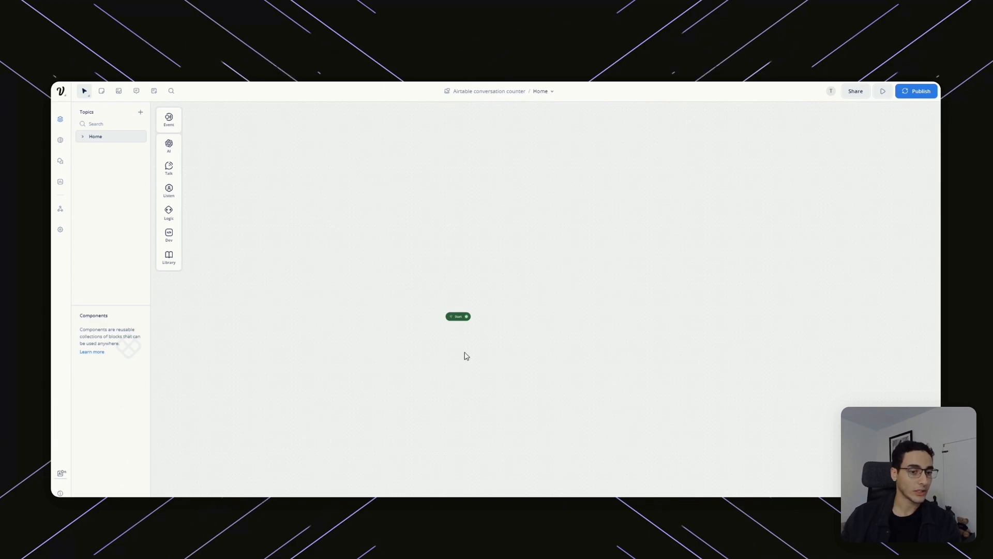
scroll(496, 366, "up", 5)
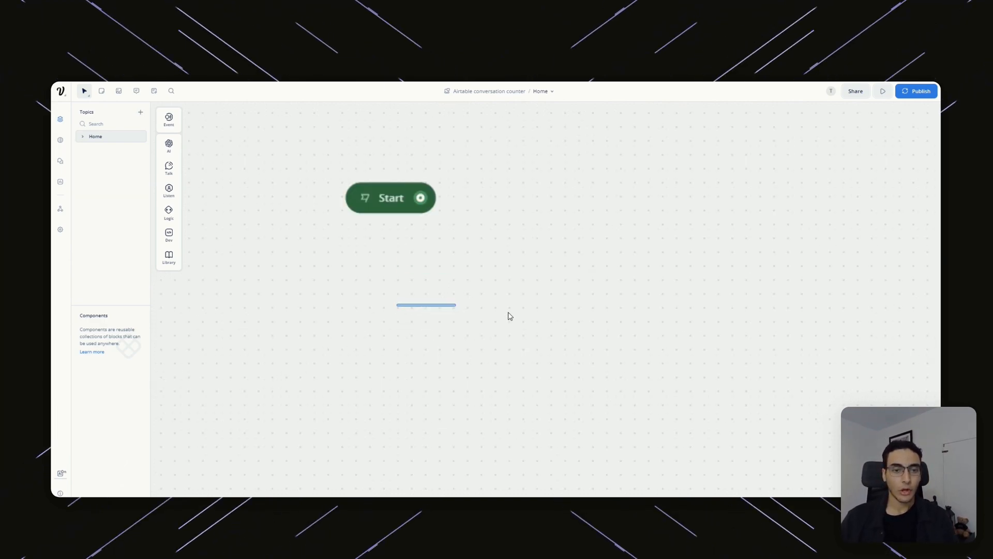
scroll(403, 239, "down", 2)
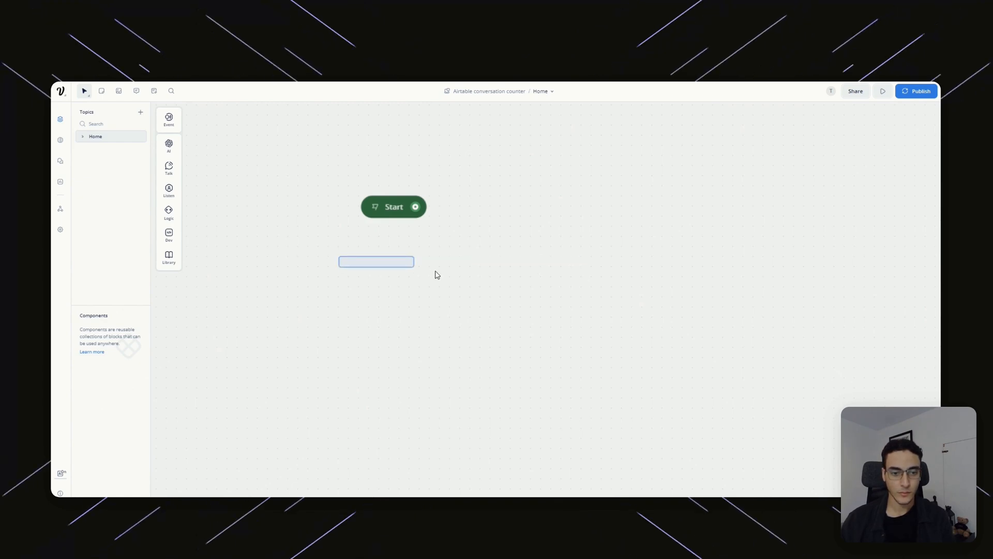
scroll(342, 245, "down", 1)
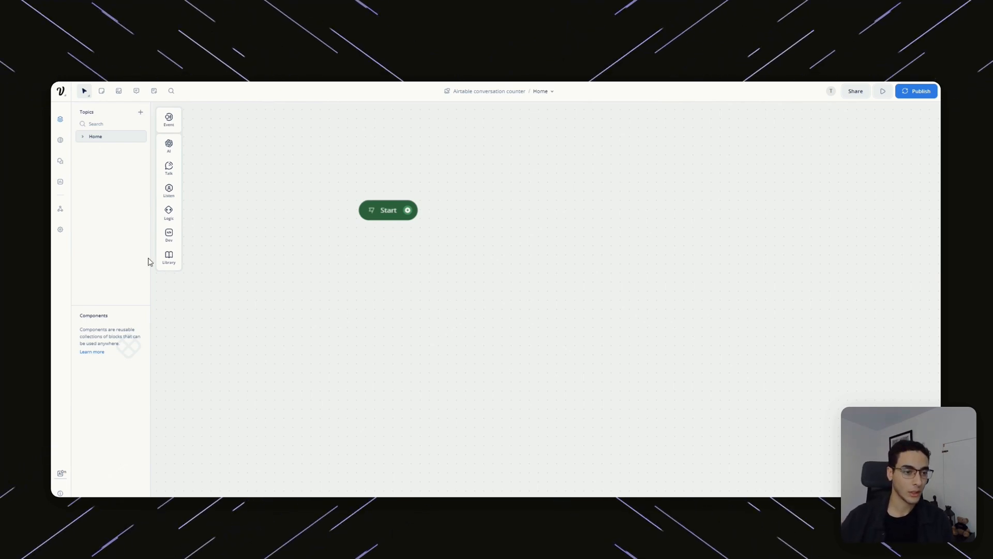
Add a Text block replying 'How can I help?', link Start to it, and place it right of Start.
mouse_move(164, 168)
left_click_drag(394, 304, 446, 339)
left_click(825, 149)
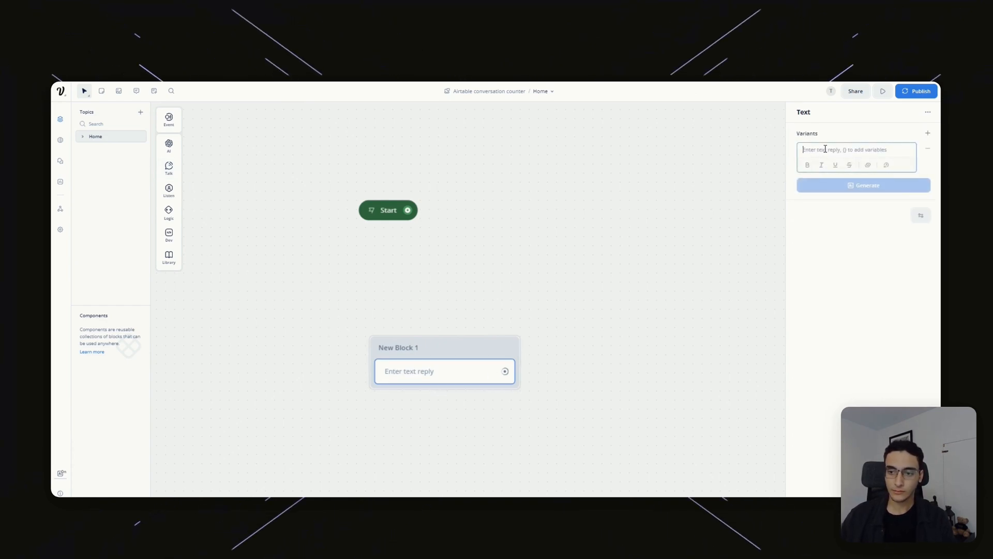
type("How can I gelp")
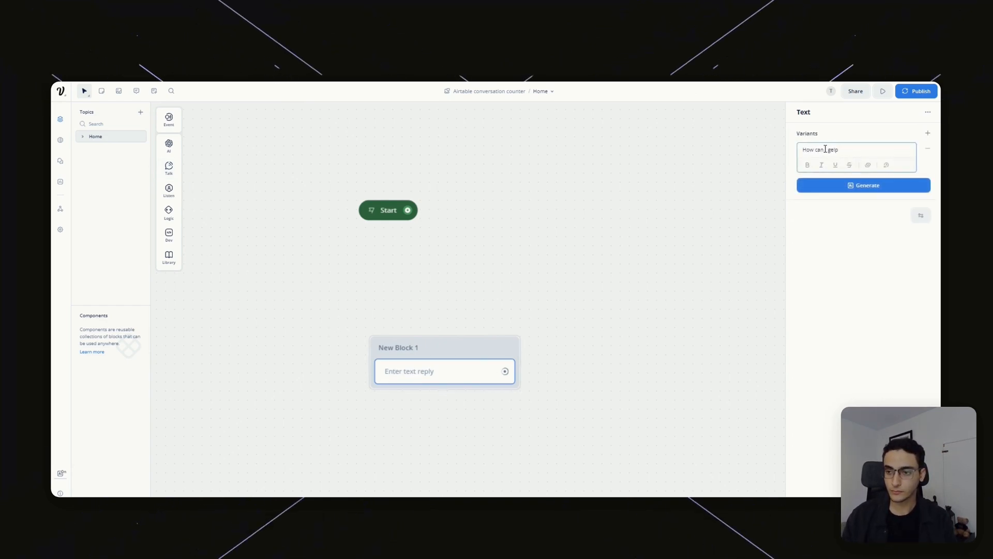
left_click_drag(469, 171, 452, 280)
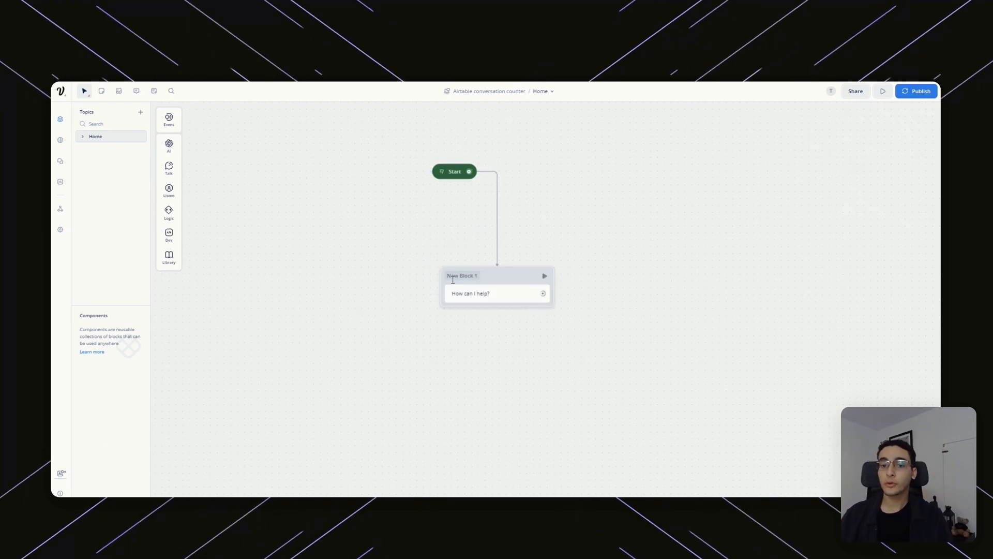
left_click_drag(526, 278, 673, 180)
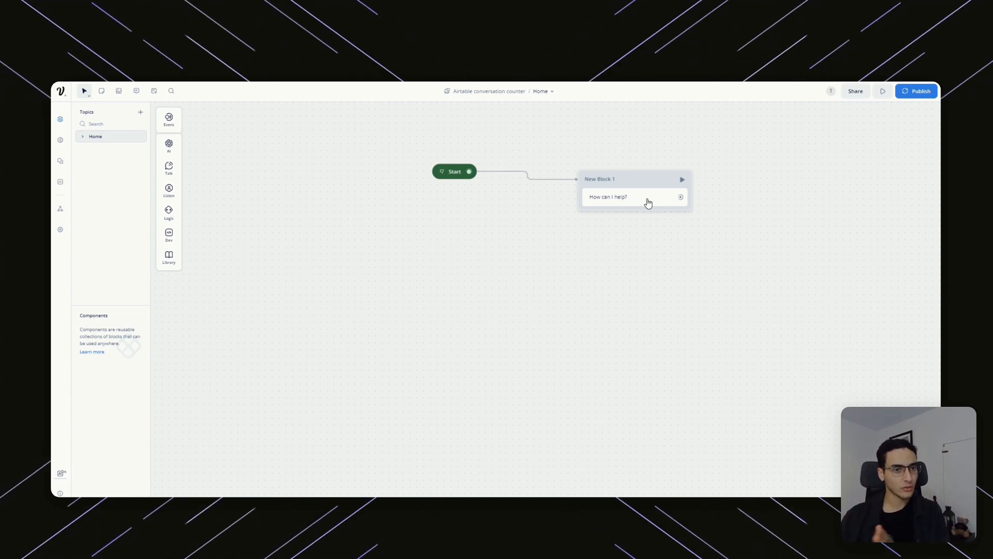
Add a Capture block saving the whole reply to {last_utterance} and connect New Block 1 to it.
left_click_drag(760, 216, 583, 240)
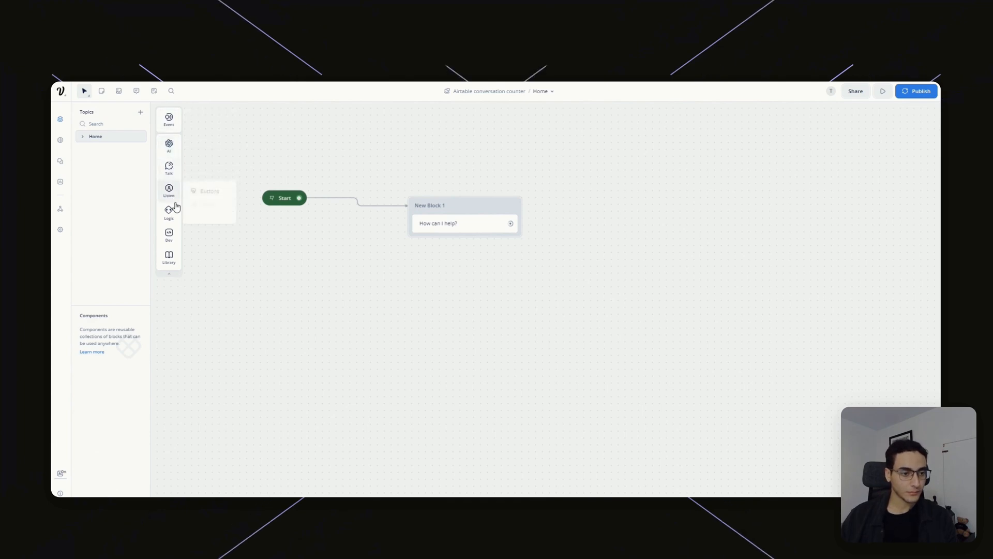
mouse_move(168, 189)
left_click_drag(207, 215, 654, 224)
mouse_move(168, 169)
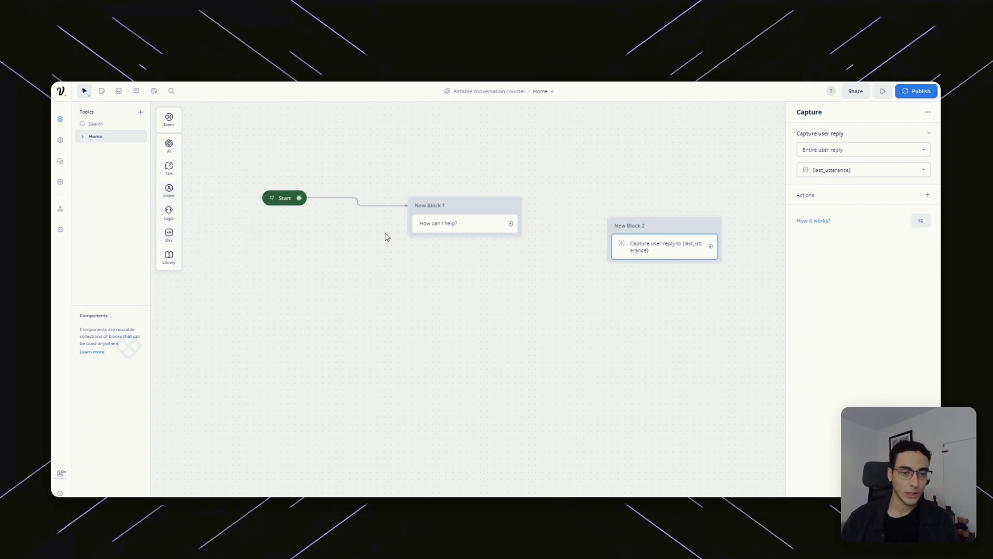
left_click_drag(510, 223, 615, 224)
Align New Block 2 level with New Block 1, keeping Start in view.
left_click_drag(719, 331, 571, 349)
scroll(574, 290, "down", 1)
left_click_drag(488, 335, 601, 324)
left_click_drag(637, 240, 638, 214)
left_click_drag(487, 212, 489, 206)
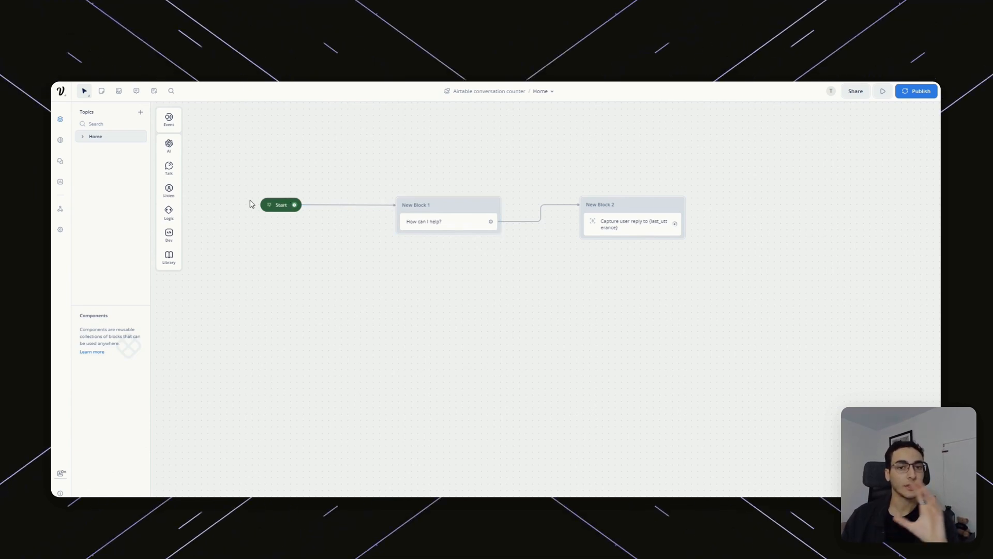
Place two POST API steps from the Dev menu, named Send Airtable VFQuestion and Send Airtable VFAnswer.
mouse_move(171, 214)
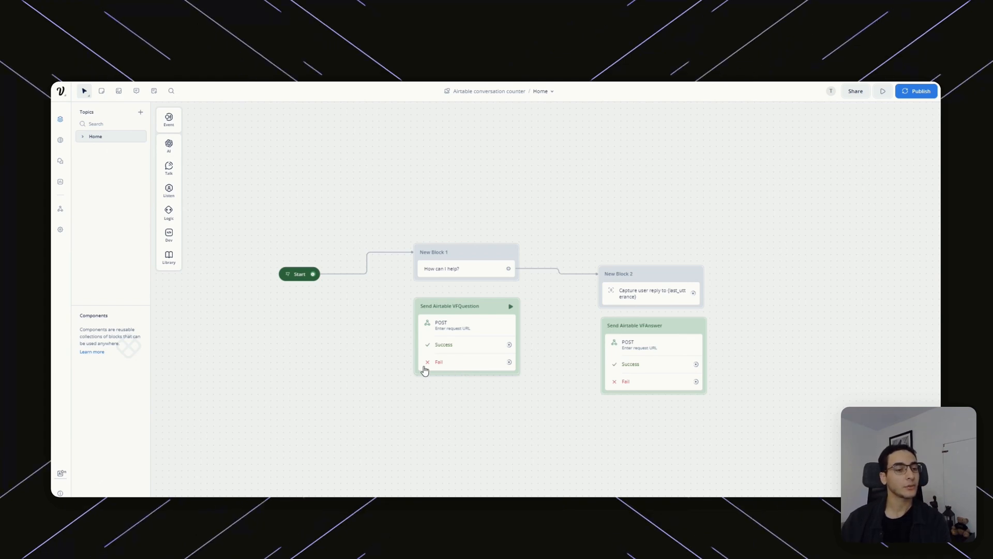
mouse_move(176, 234)
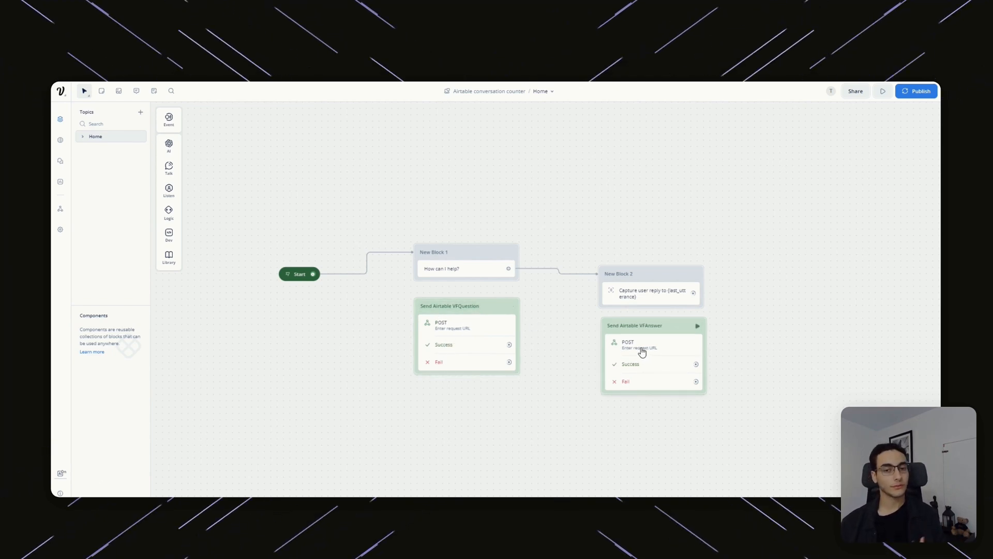
Rearrange the blocks and open the Send Airtable VFQuestion request settings.
left_click(681, 342)
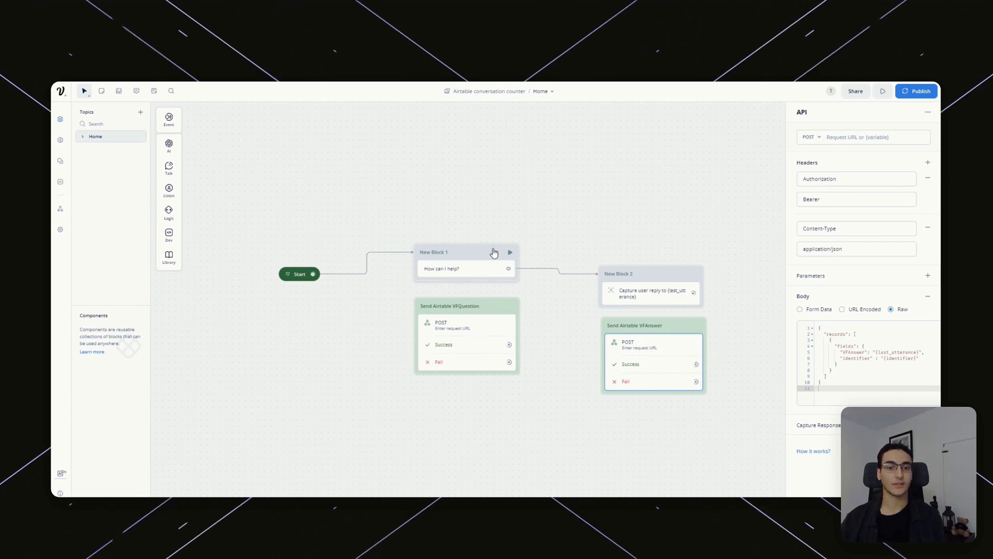
left_click_drag(494, 252, 487, 215)
left_click_drag(495, 326, 476, 310)
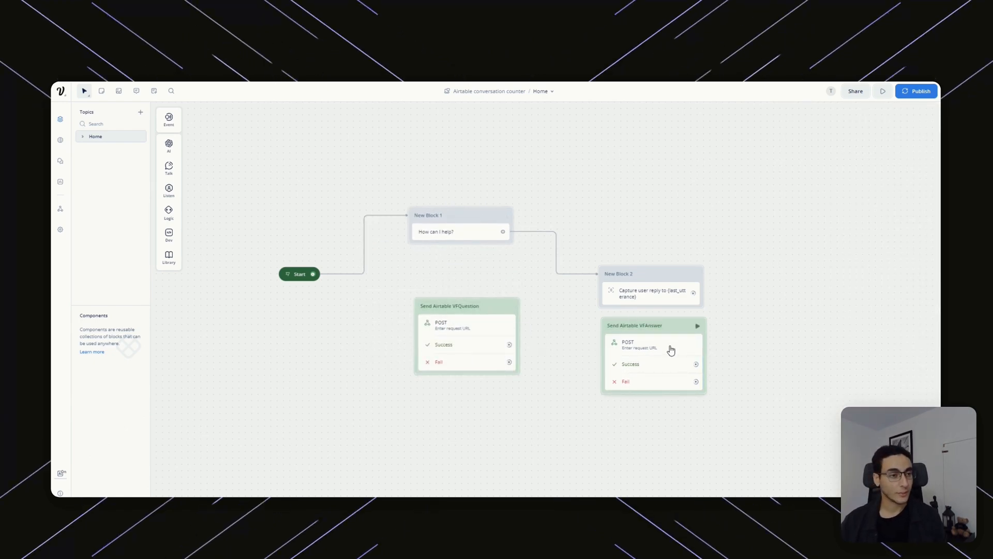
left_click_drag(673, 352, 675, 346)
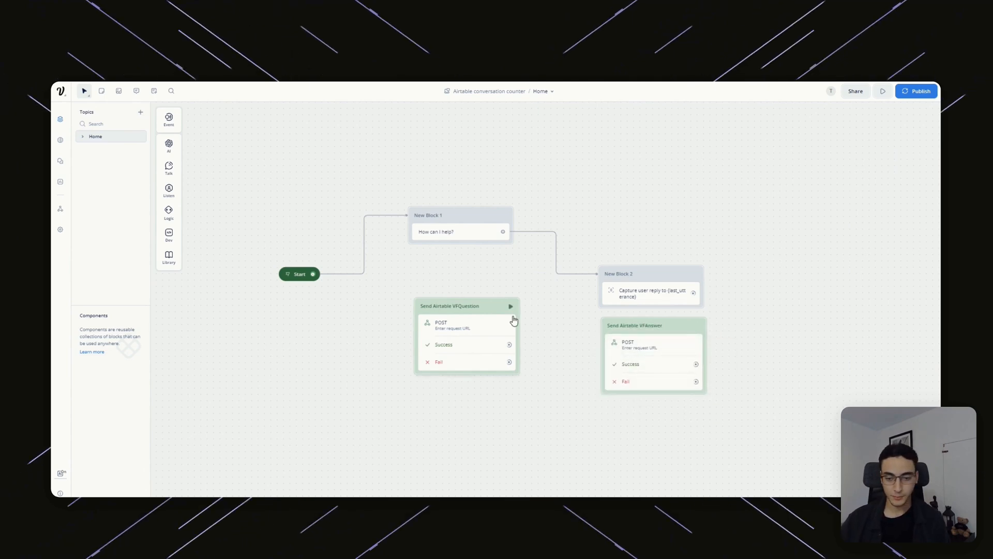
left_click(495, 333)
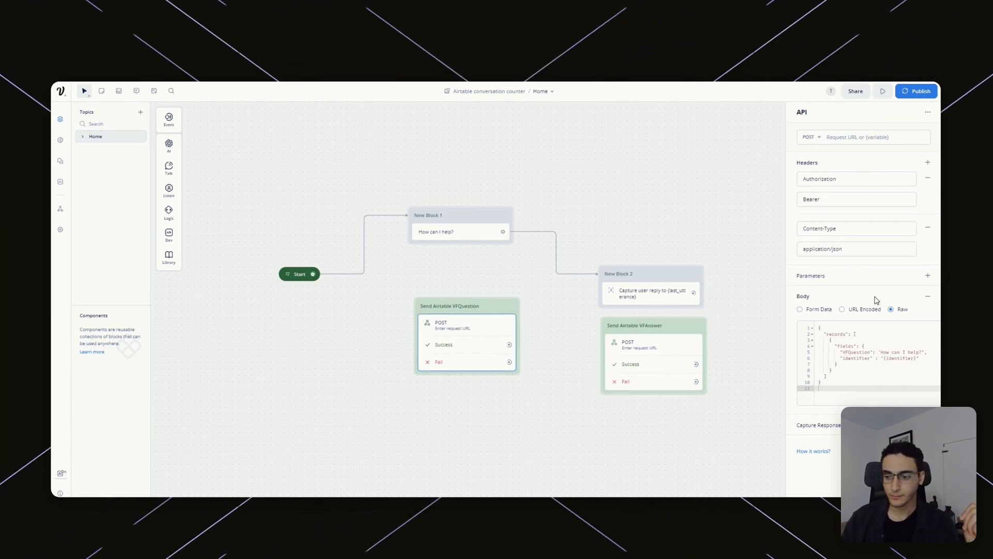
Review the Raw JSON body sending VFQuestion 'How can I help?' with {identifier}.
left_click(857, 138)
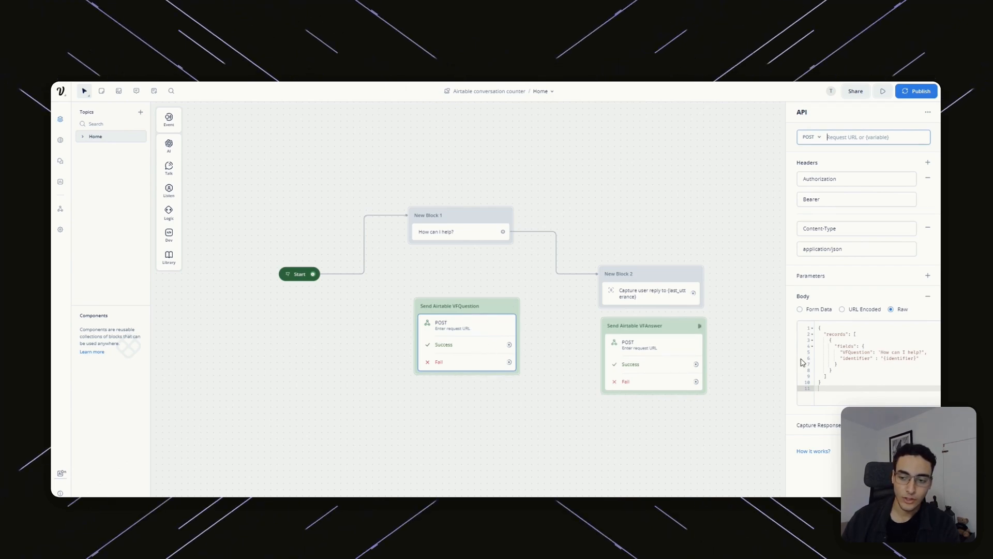
left_click_drag(843, 353, 882, 349)
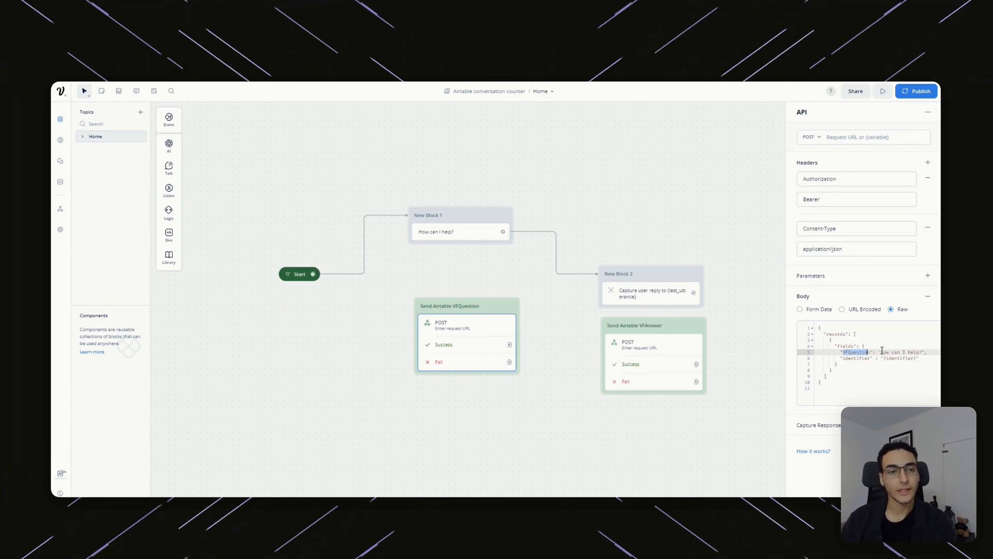
double_click(885, 352)
left_click_drag(910, 352, 914, 352)
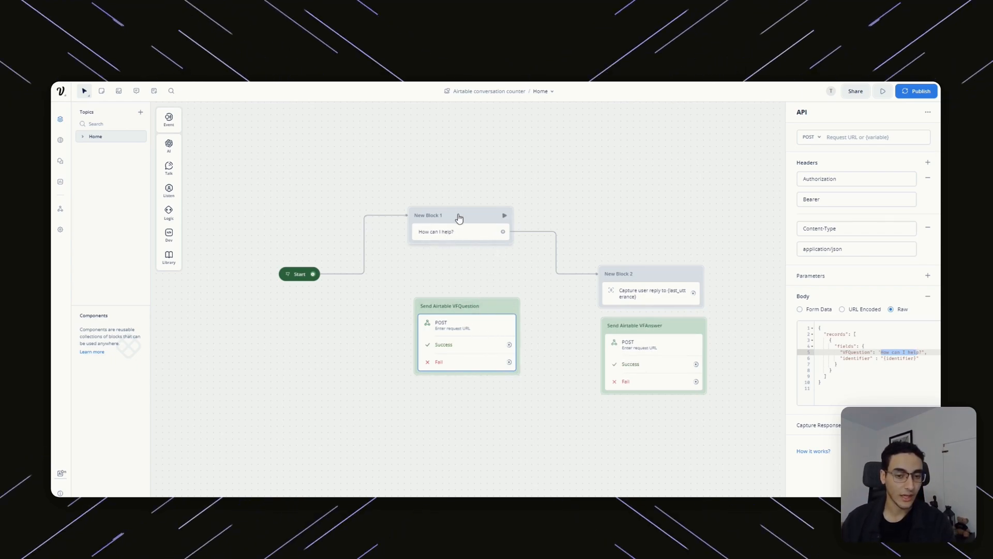
left_click(921, 350)
left_click_drag(920, 354, 880, 357)
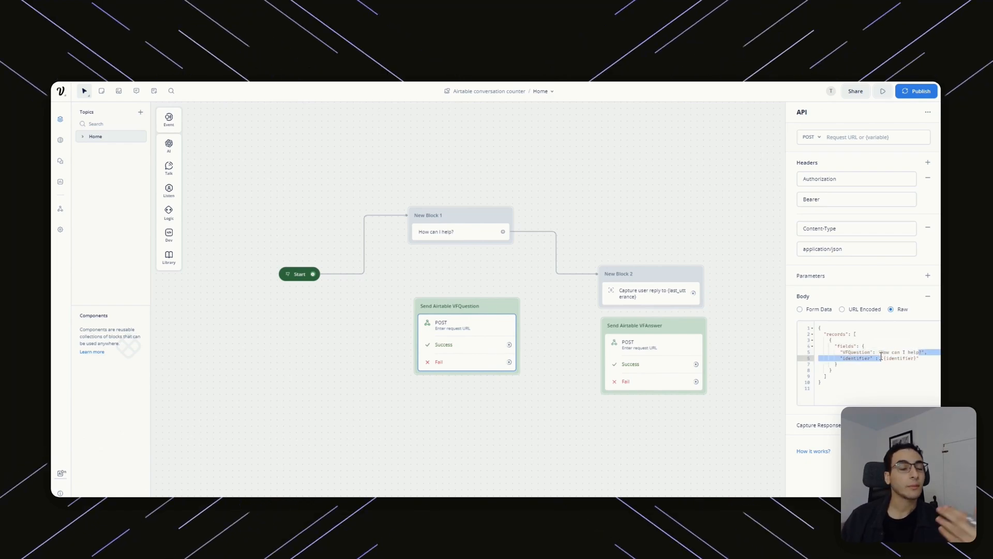
Check the variables list, then review the VFAnswer block's body sending {last_utterance} and its request URL.
left_click(154, 93)
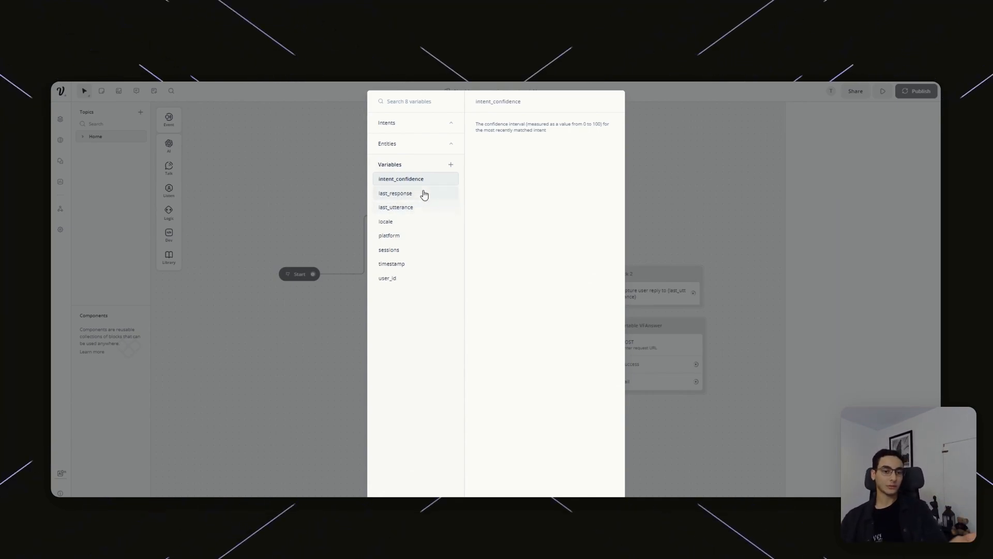
left_click(656, 202)
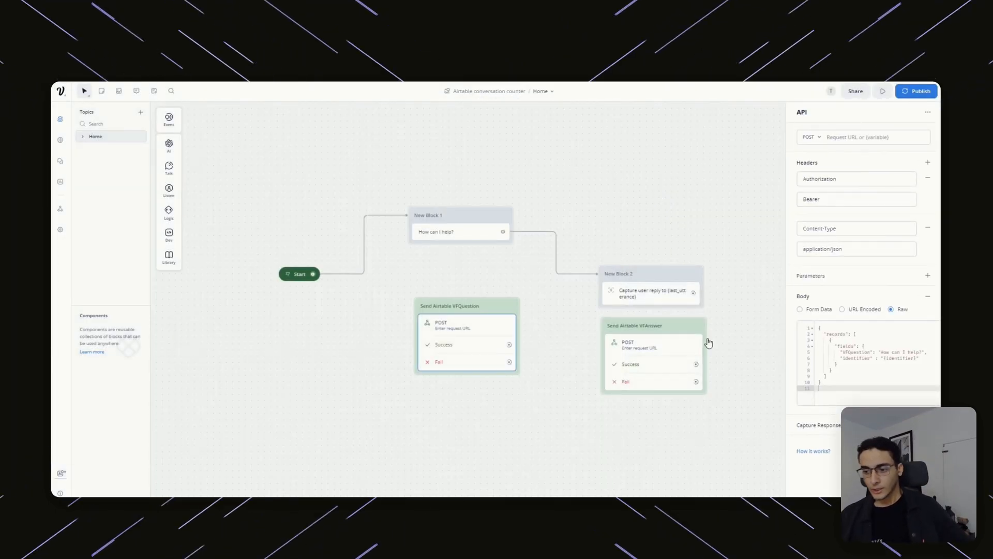
left_click(640, 345)
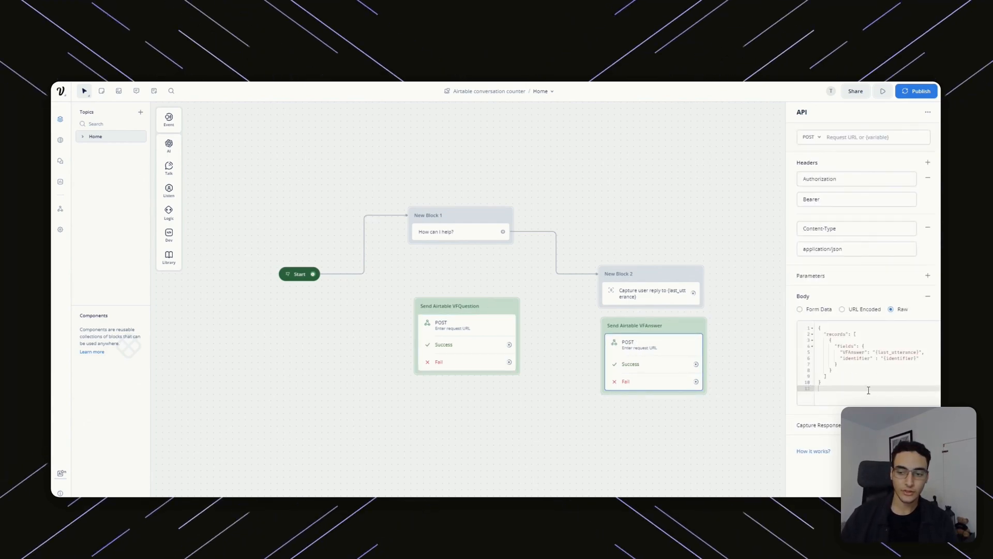
left_click_drag(827, 388, 814, 342)
left_click(875, 352)
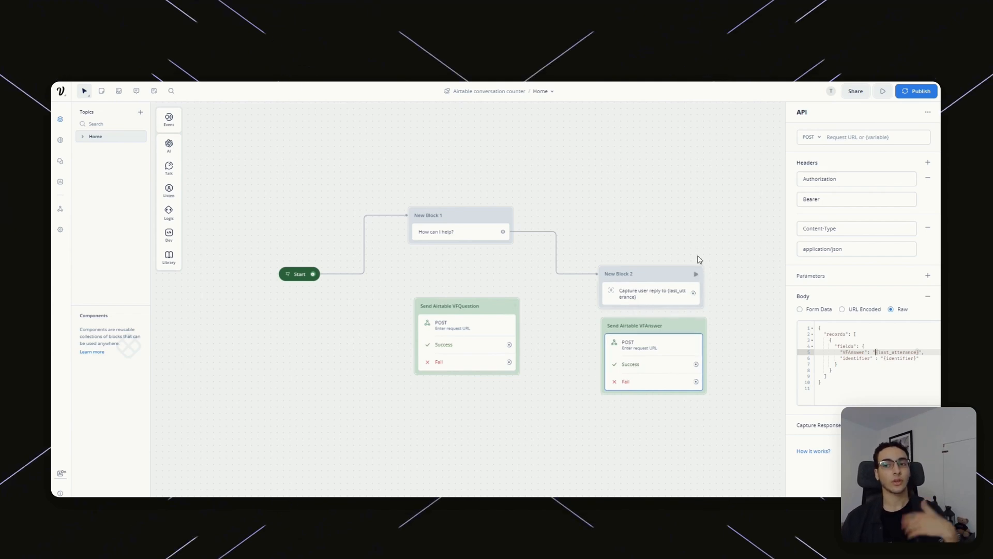
left_click(843, 137)
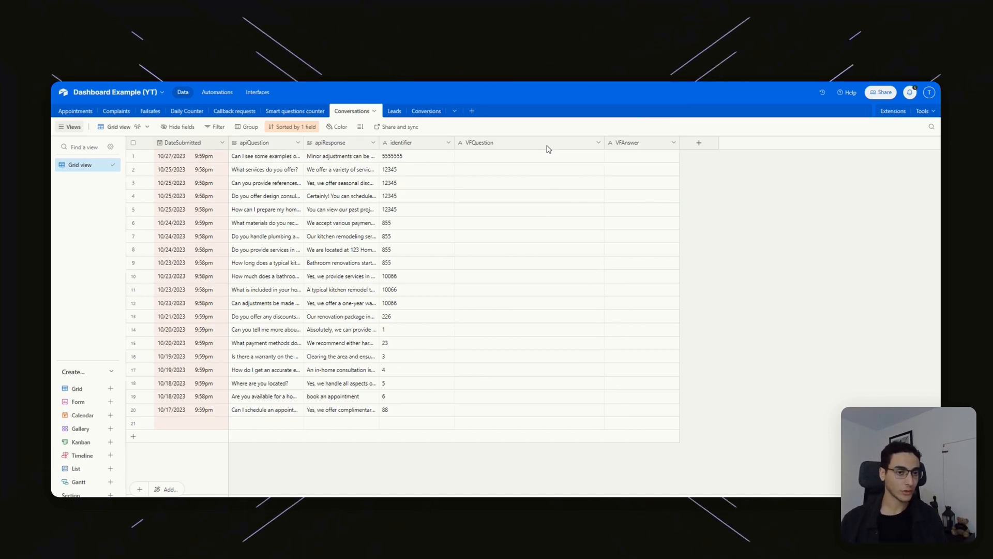
Select the empty VFQuestion and VFAnswer columns in the Conversations table.
left_click(576, 146)
left_click(640, 146)
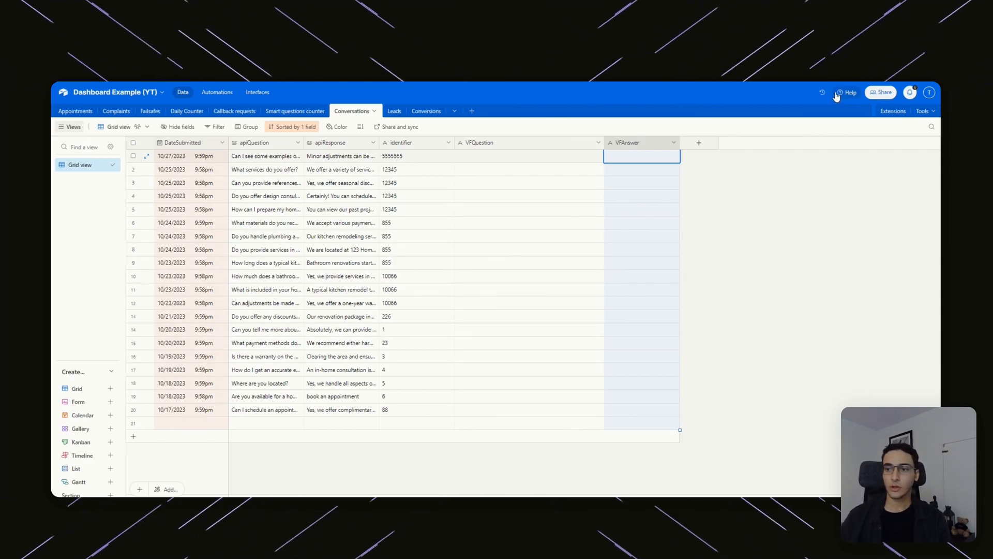
Find Conversations Table > Create records in the API docs and select the curl endpoint URL.
left_click(853, 96)
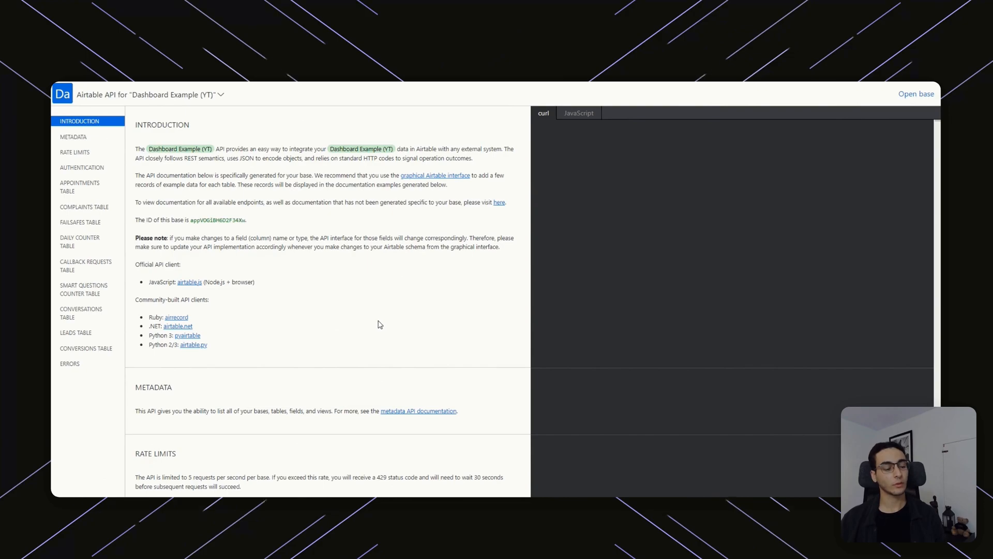
left_click(67, 316)
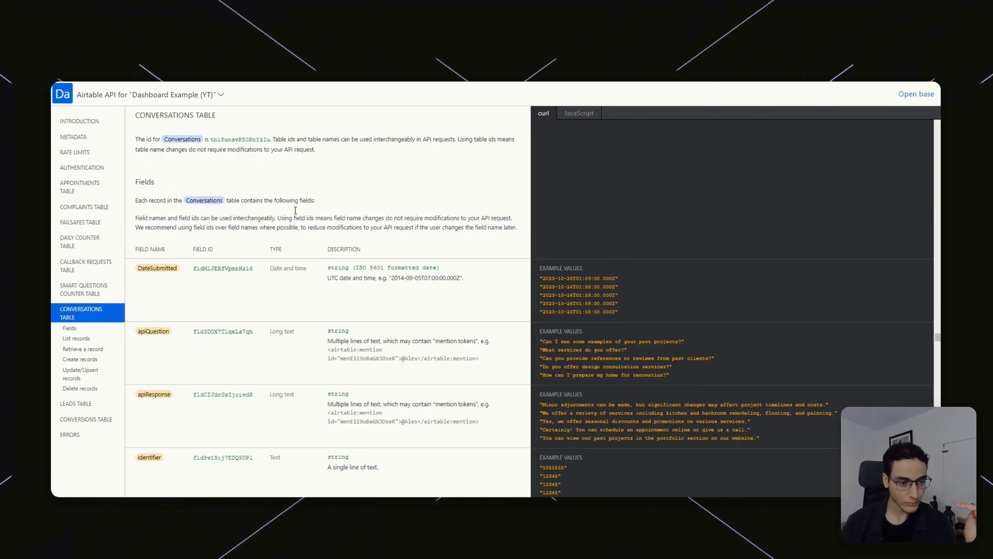
scroll(349, 249, "down", 20)
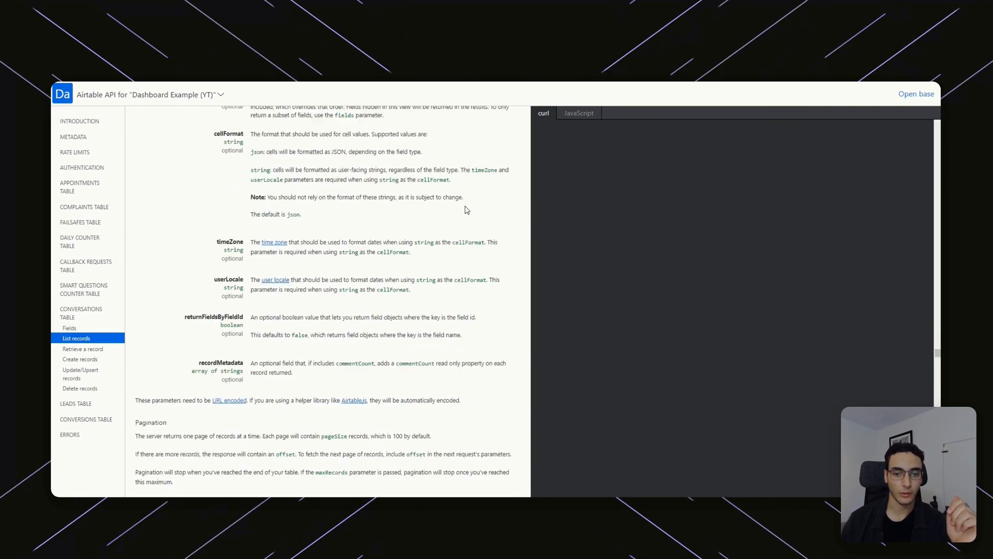
scroll(494, 228, "down", 15)
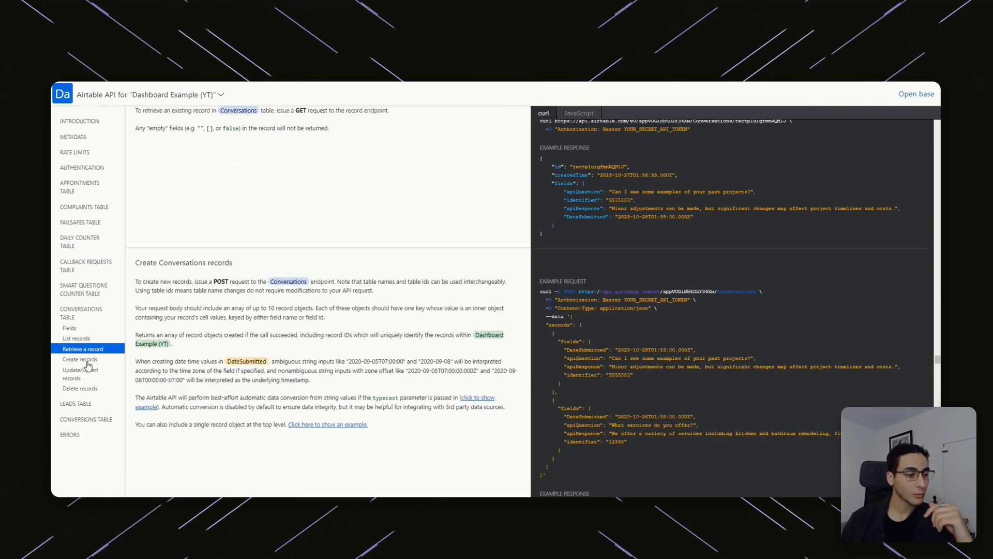
left_click(87, 361)
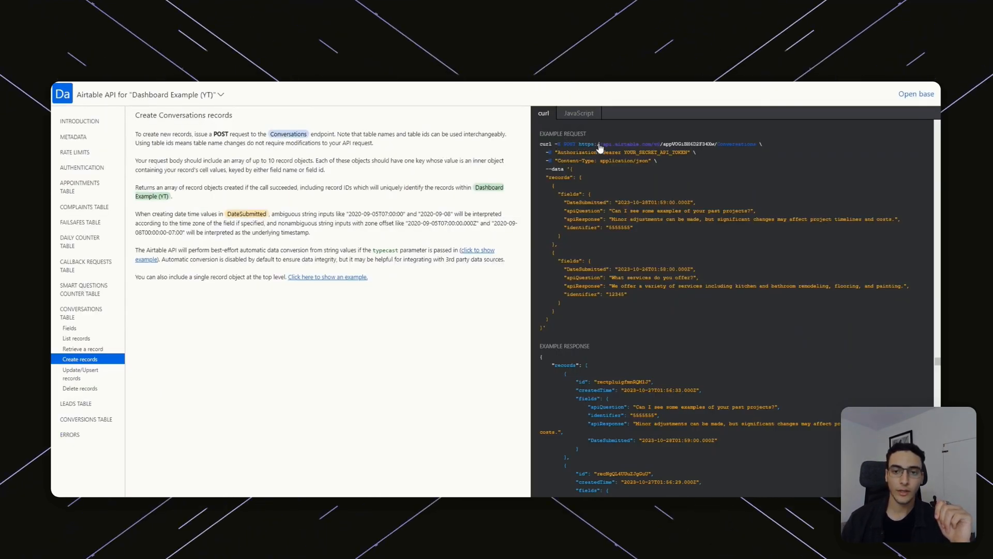
left_click(575, 113)
left_click(548, 114)
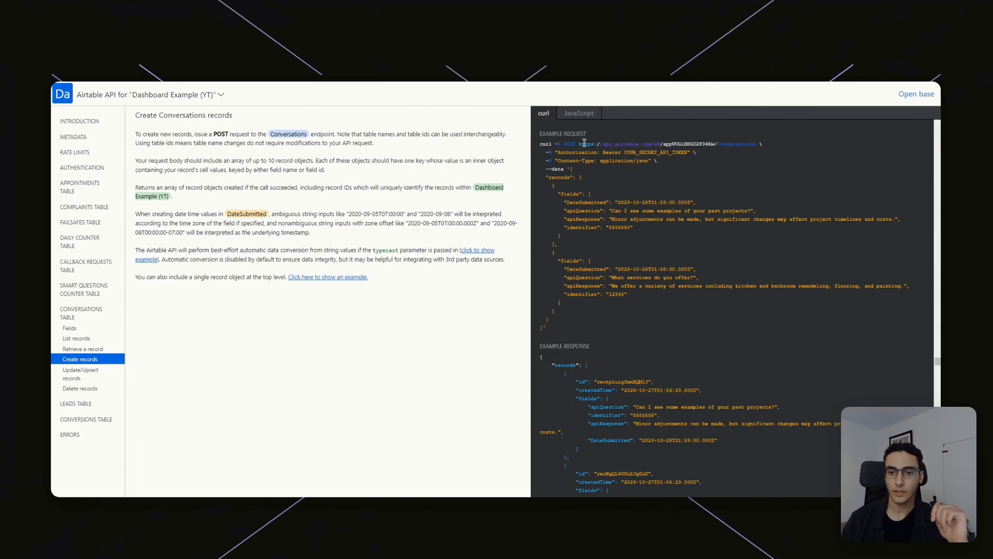
left_click_drag(620, 142, 746, 144)
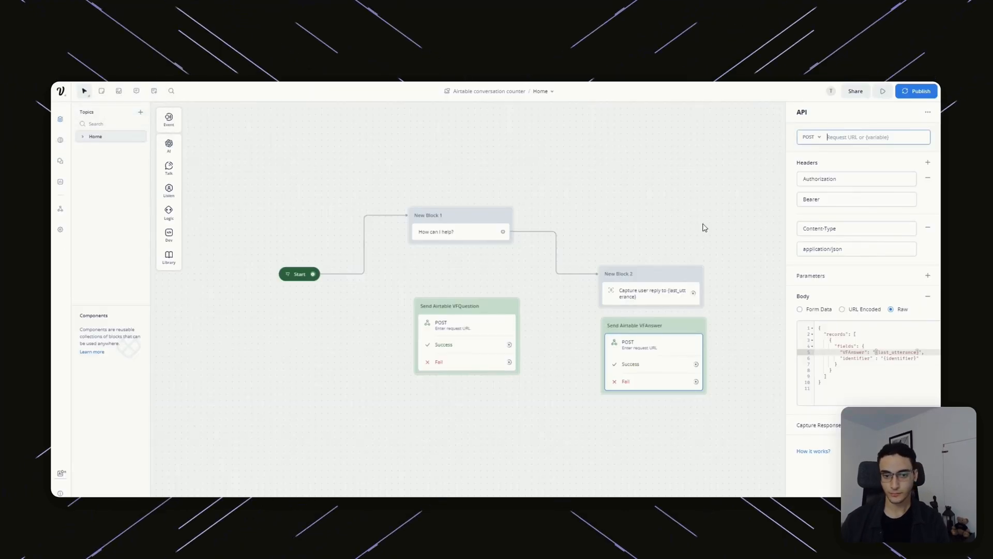
Paste the Conversations endpoint as the VFAnswer request URL and start the Bearer Authorization value.
key("Tab")
left_click(867, 211)
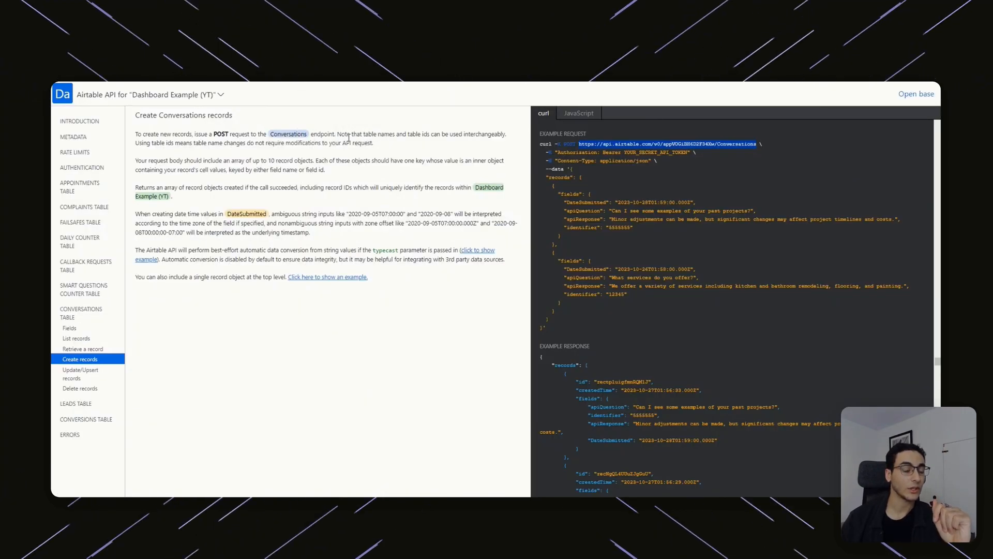
Go to the docs' Authentication section and follow the /create/tokens link for a personal access token.
scroll(224, 254, "up", 8)
left_click(98, 123)
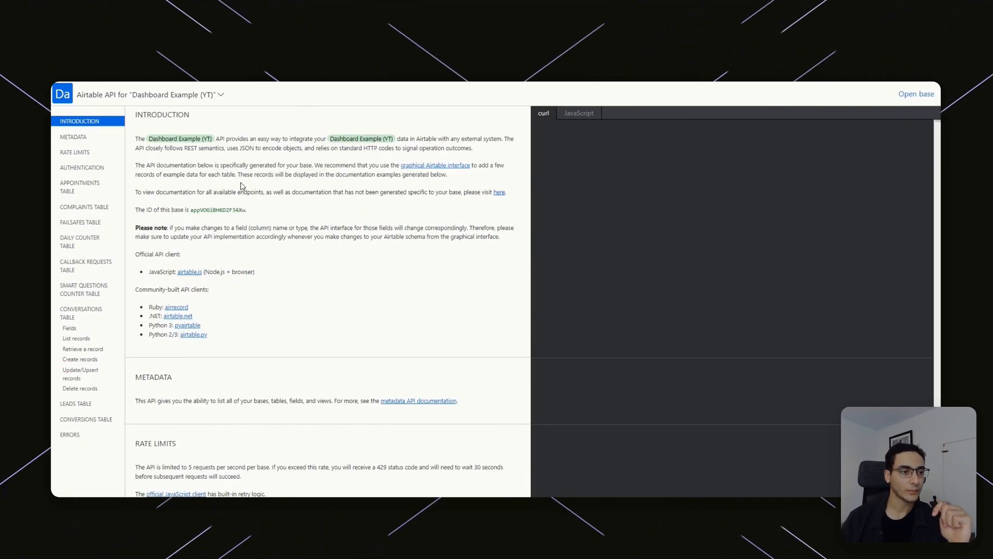
scroll(238, 224, "up", 1)
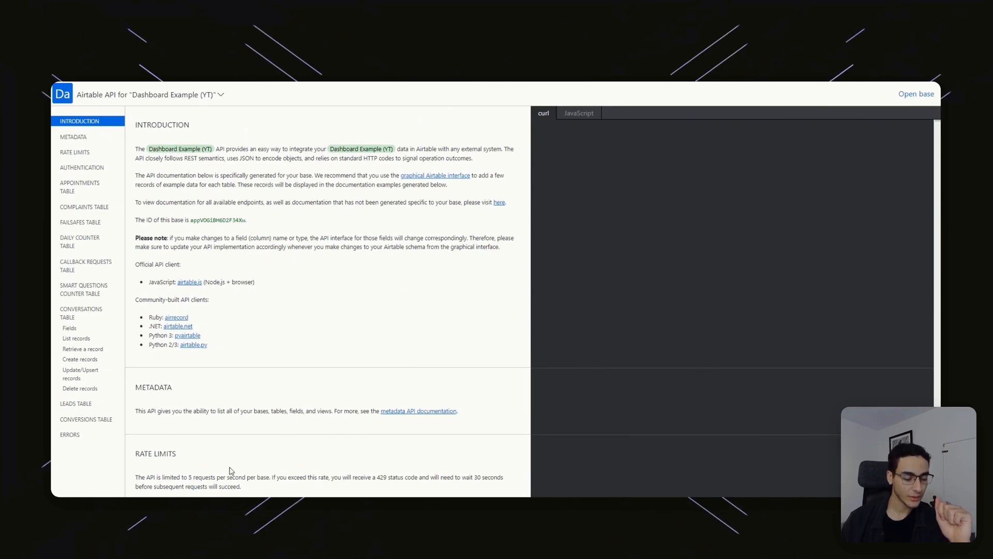
left_click(87, 169)
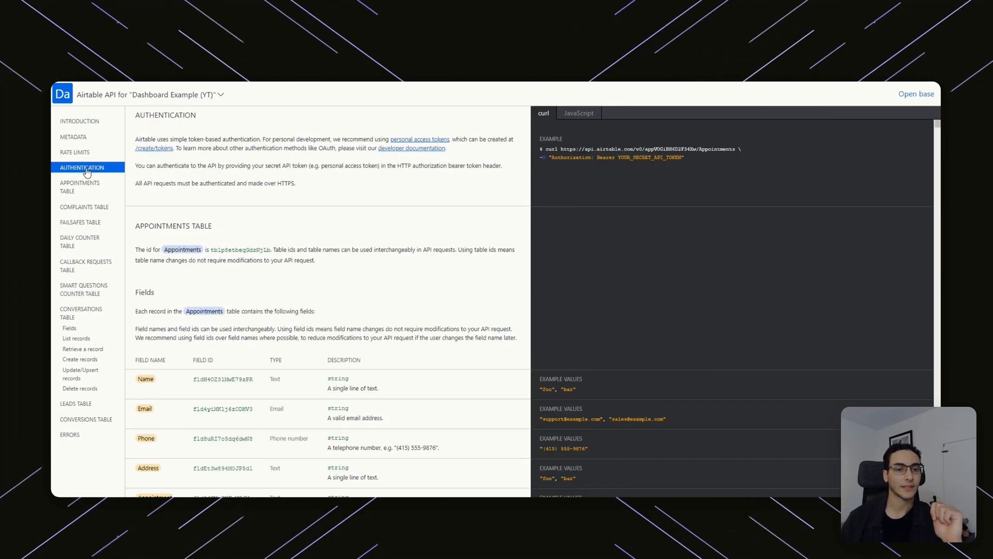
left_click_drag(130, 144, 427, 139)
left_click(186, 150)
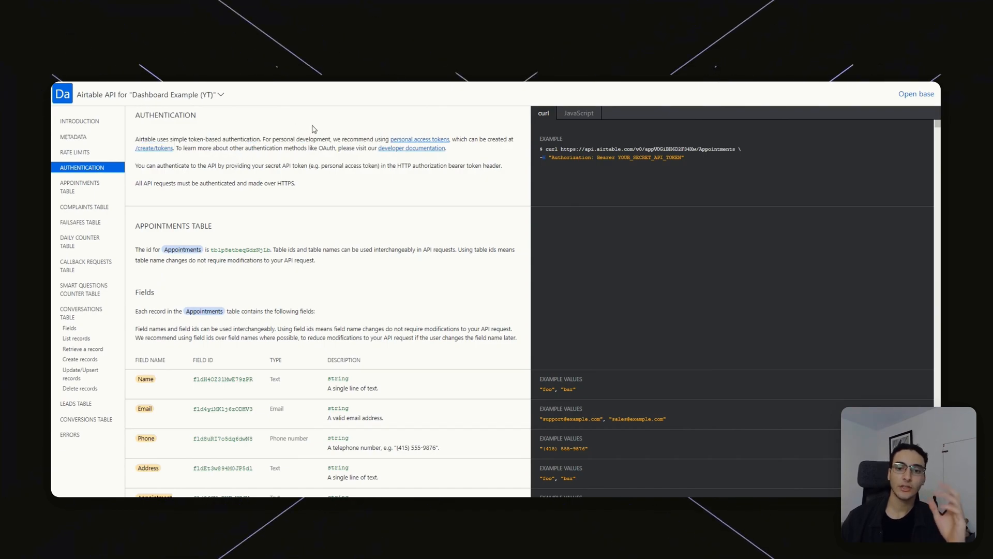
left_click(170, 149)
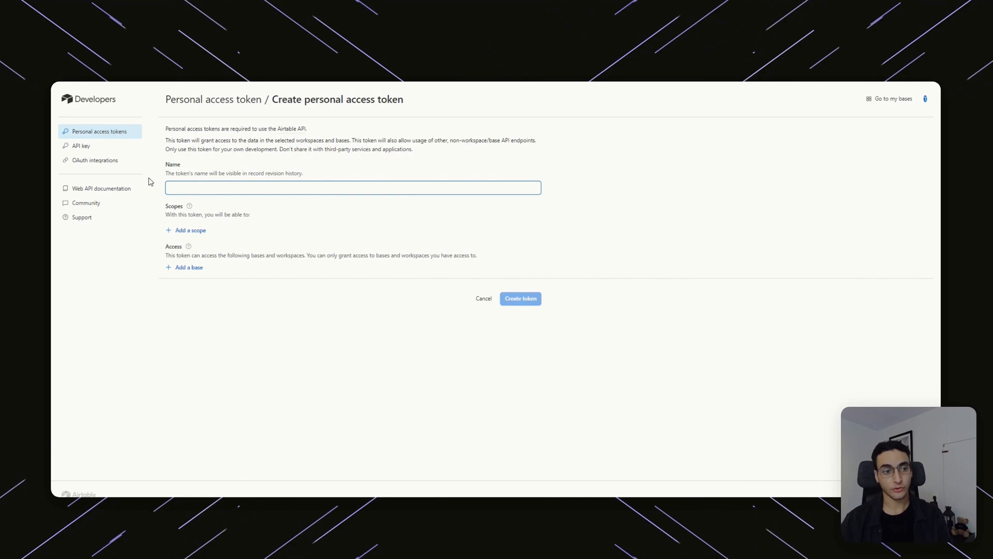
Name the token 'Dashboard example' with read/write scopes for records, record comments and base schema.
type("Das")
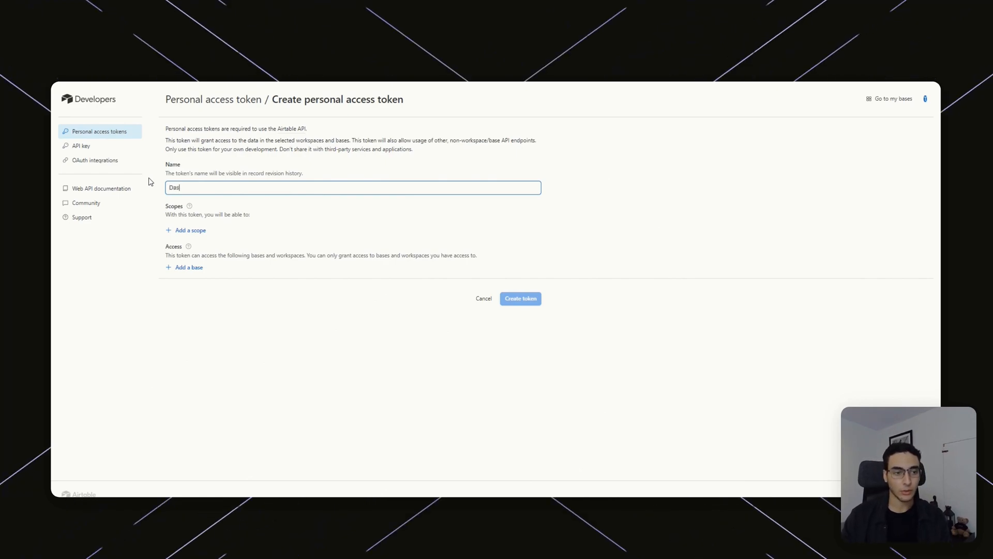
type("hboard example")
left_click(190, 230)
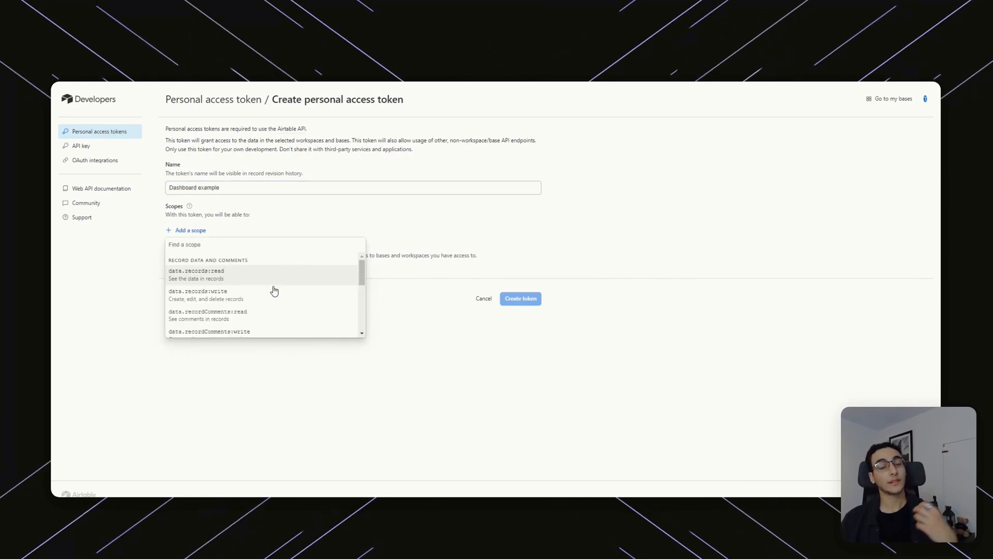
left_click(283, 281)
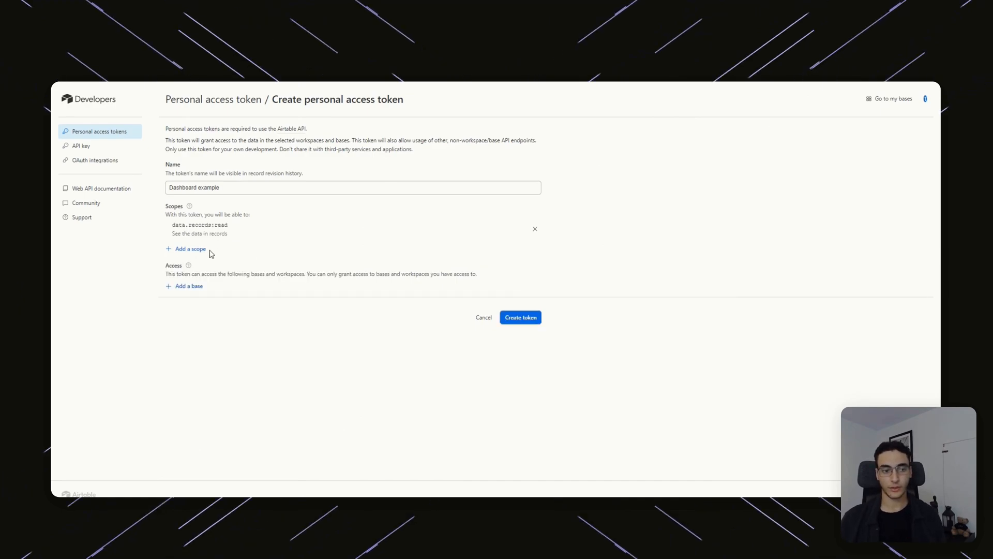
left_click(192, 249)
left_click(265, 300)
left_click(190, 267)
left_click(207, 311)
left_click(189, 286)
left_click(234, 329)
left_click(206, 312)
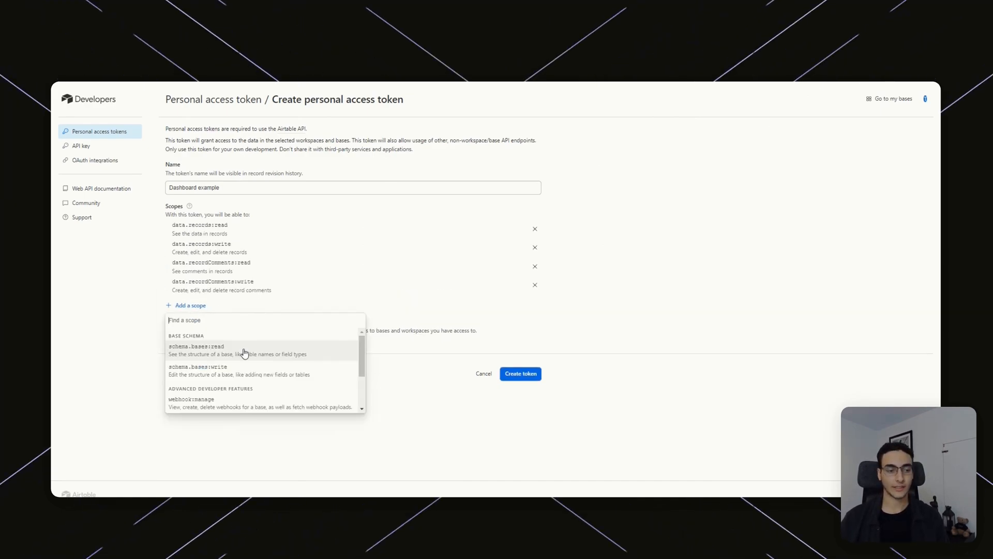
left_click(184, 348)
left_click(192, 325)
left_click(202, 368)
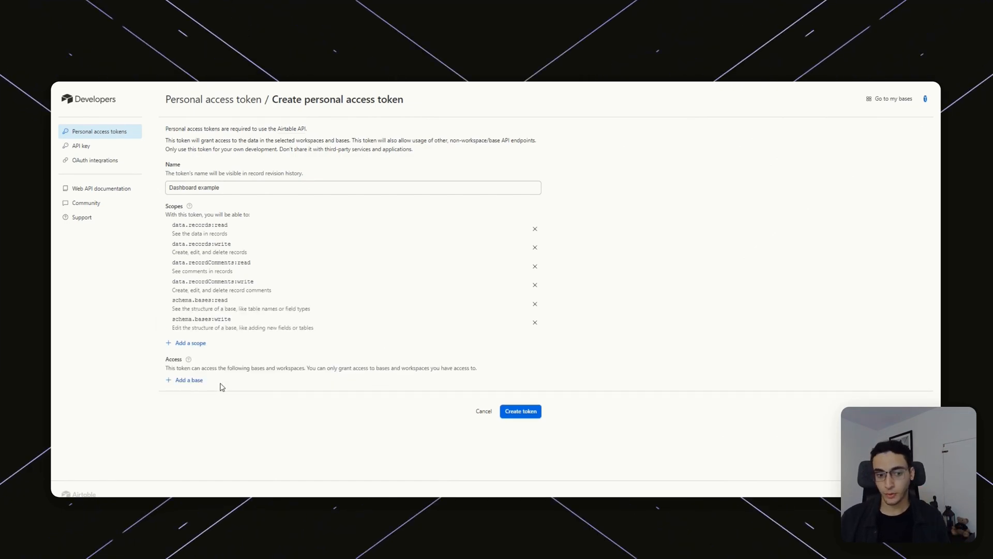
Grant the token access to the Dashboard Example (YT) base, create it, and copy it.
left_click(190, 342)
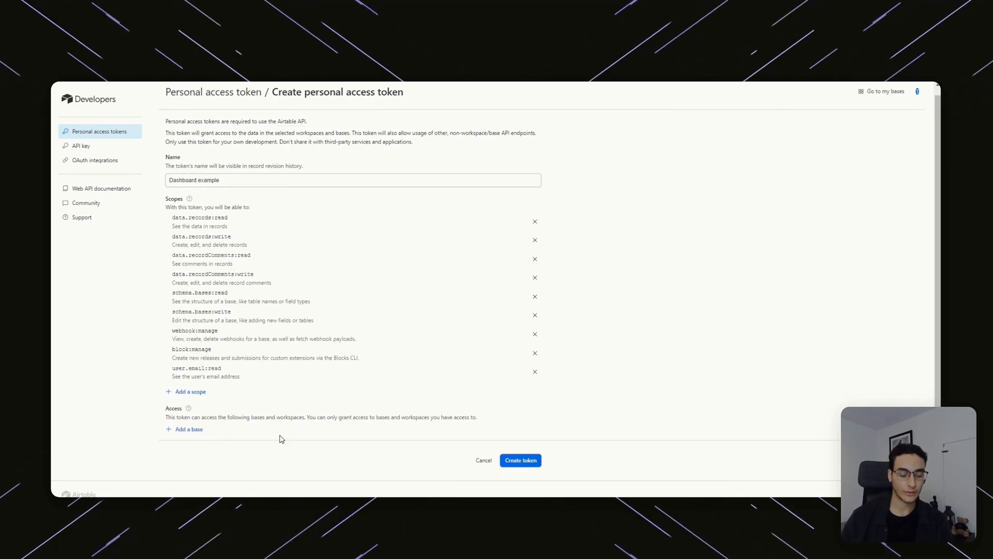
left_click(190, 430)
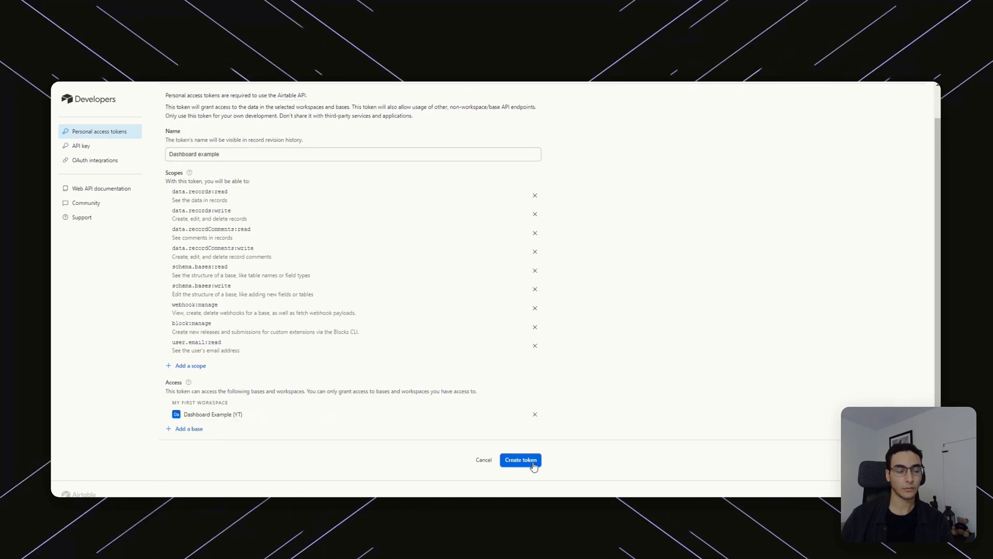
left_click(534, 464)
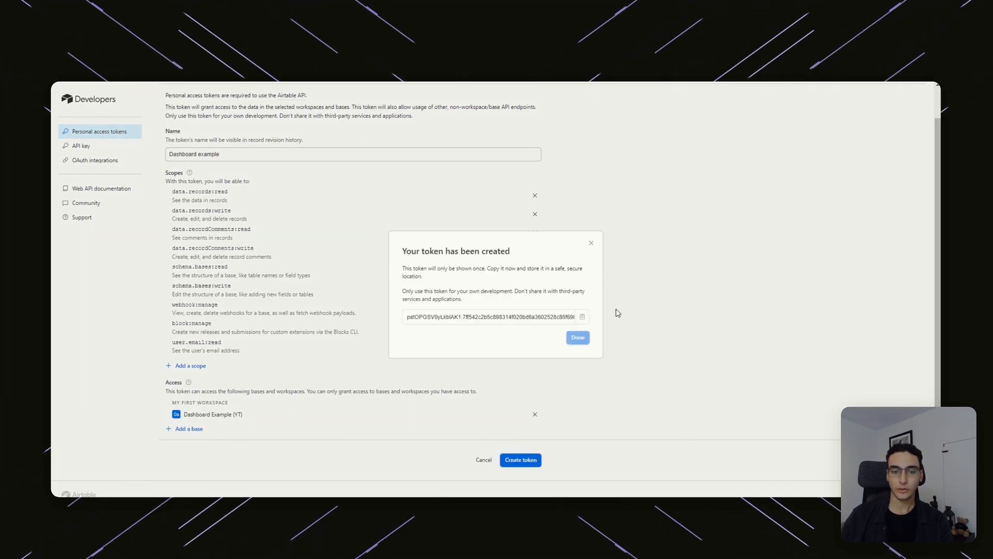
left_click_drag(424, 317, 514, 291)
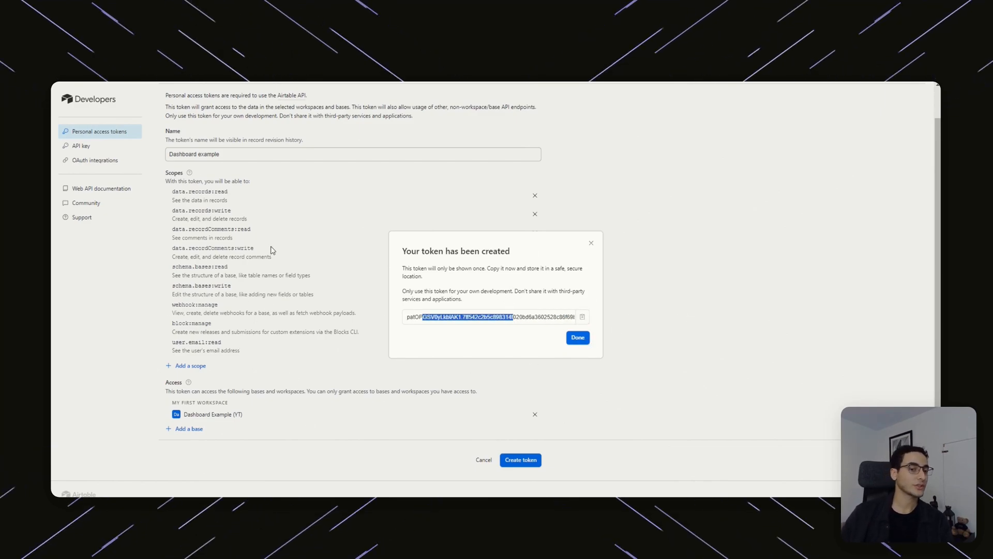
left_click(583, 317)
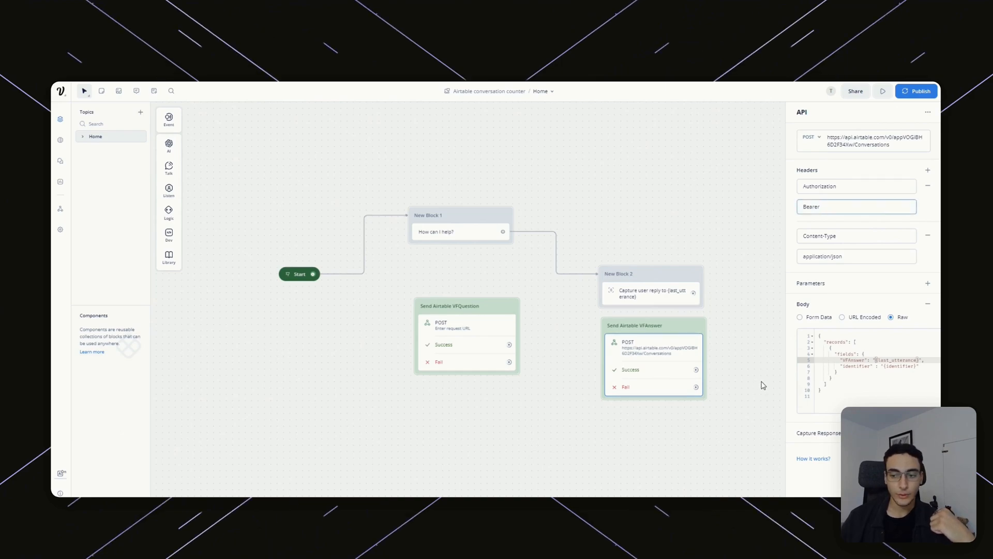
Paste the Airtable token after 'Bearer' in the VFAnswer block's Authorization header.
left_click(850, 219)
left_click(851, 207)
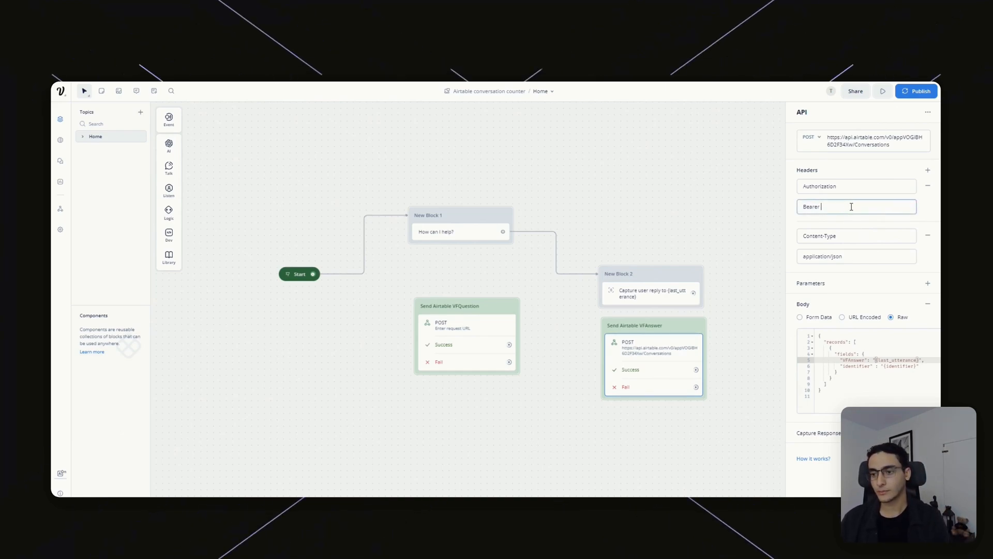
key("ctrl+v")
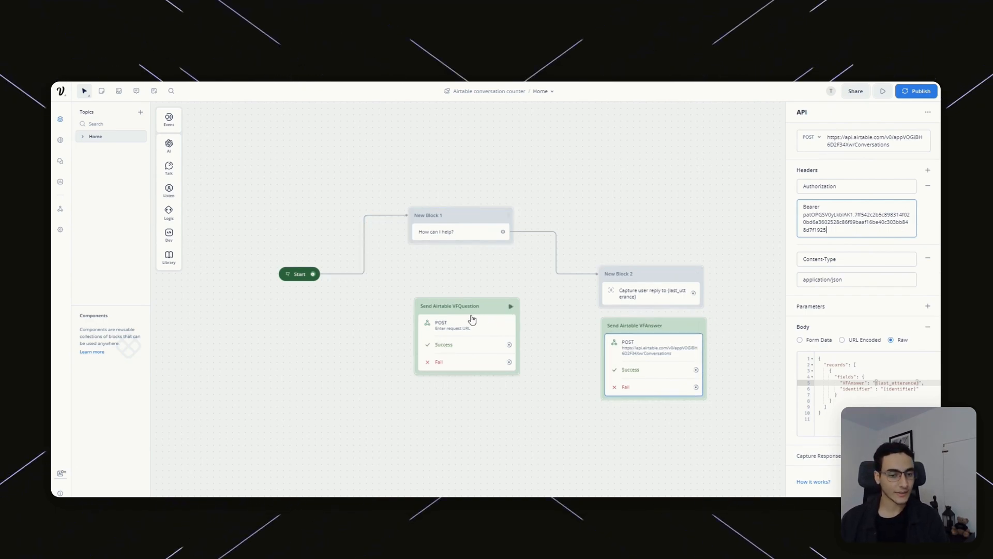
Add the token to VFQuestion's Authorization header, then copy the VFAnswer request URL.
left_click(504, 329)
left_click(845, 203)
key("ctrl+v")
left_click(659, 325)
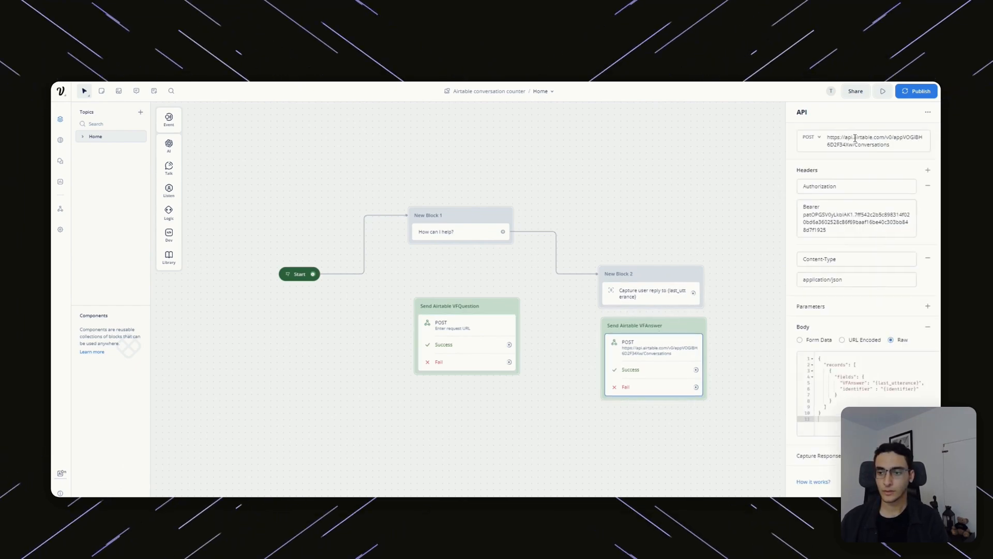
triple_click(874, 141)
Paste the Conversations endpoint URL into the VFQuestion request.
left_click(473, 328)
key("ctrl+v")
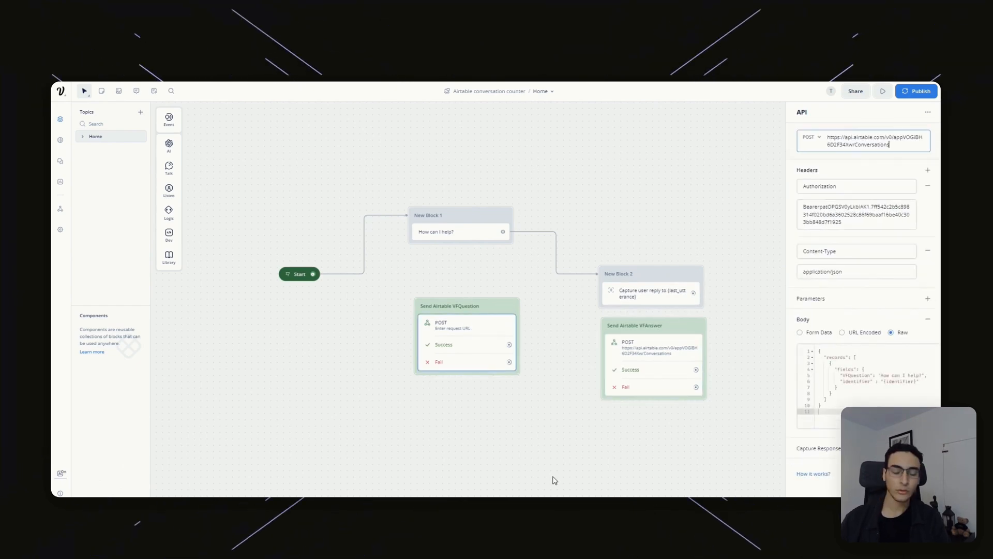
left_click(573, 448)
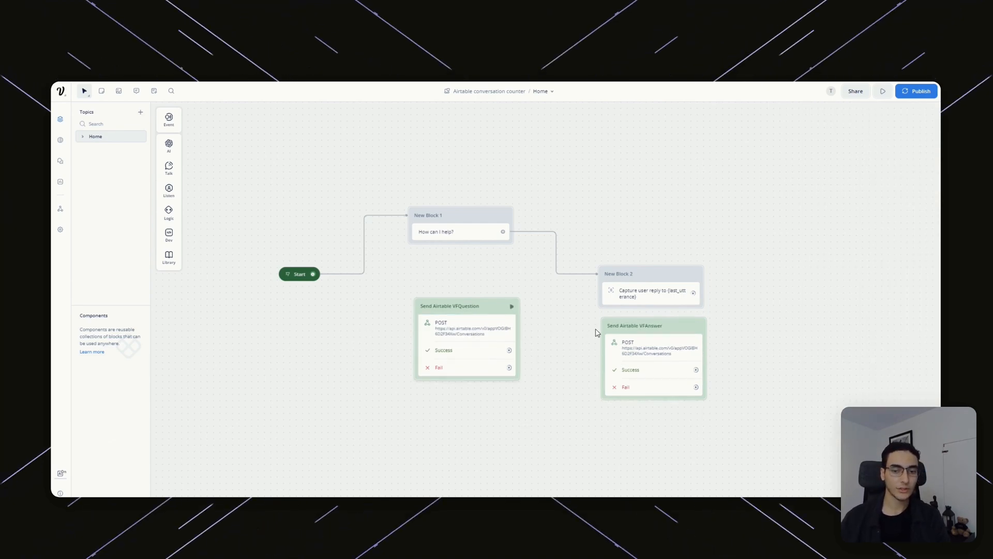
Review both API blocks' Authorization headers and JSON body, then switch to the Airtable base.
left_click(472, 325)
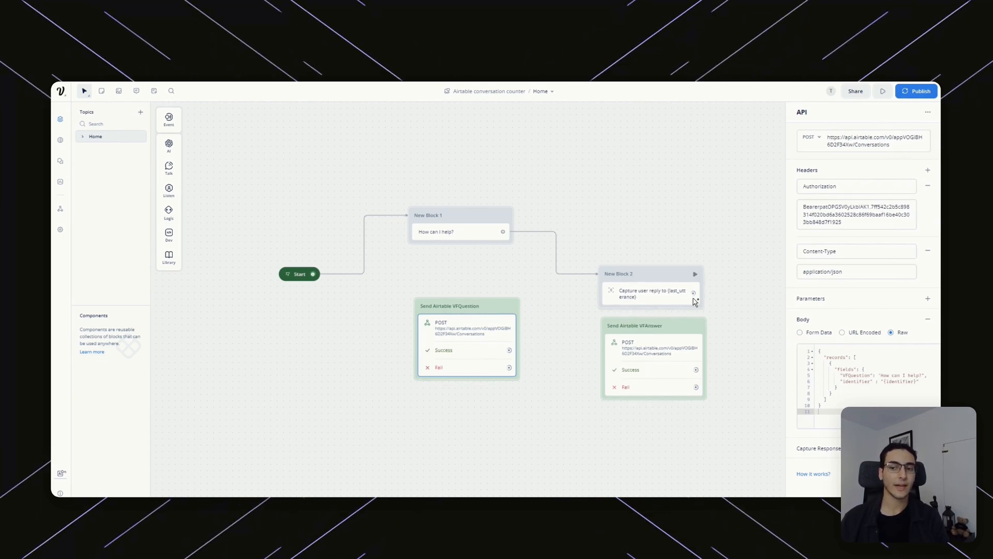
left_click(824, 202)
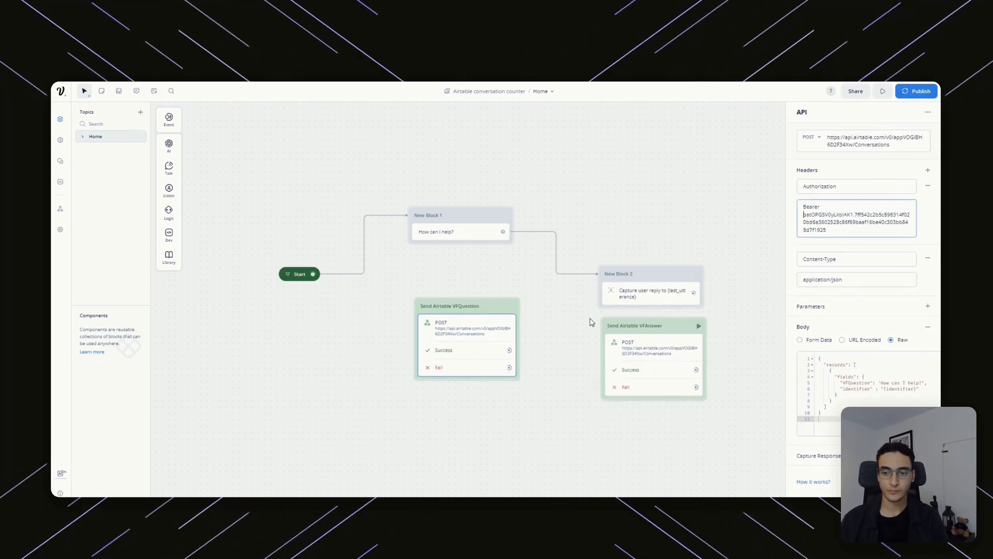
left_click(858, 383)
double_click(857, 389)
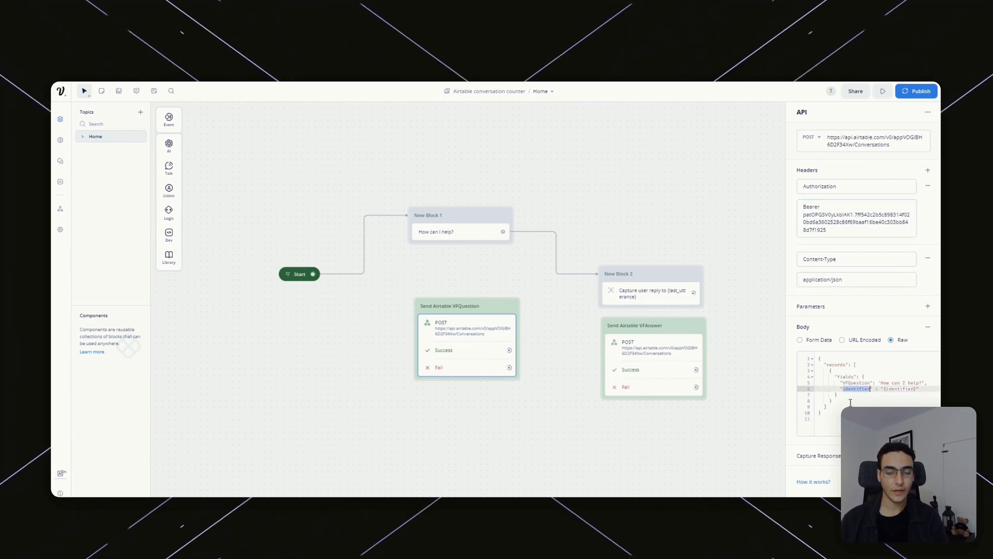
left_click(662, 350)
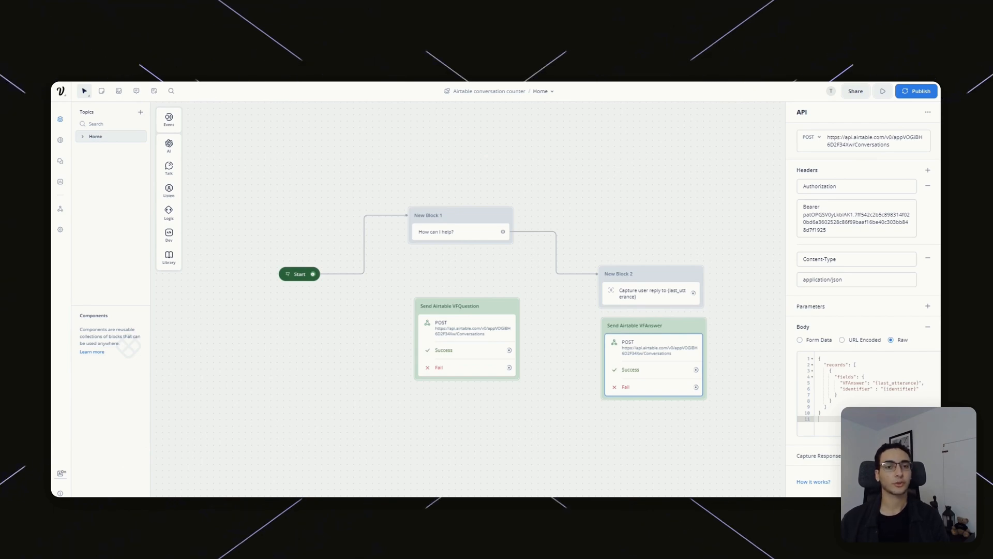
left_click(202, 52)
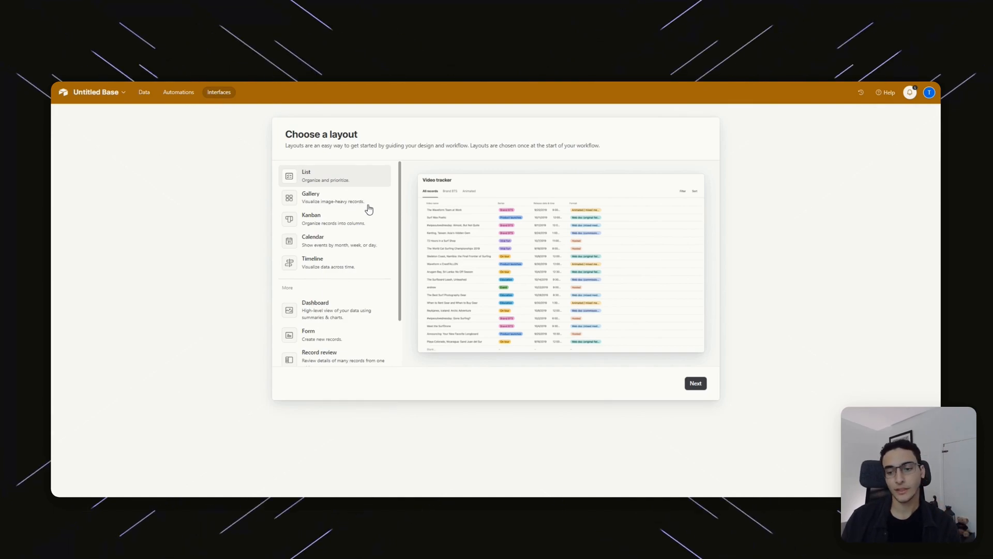
Scroll through the Choose a layout options: List, Gallery, Kanban, Dashboard and Form.
scroll(342, 248, "down", 2)
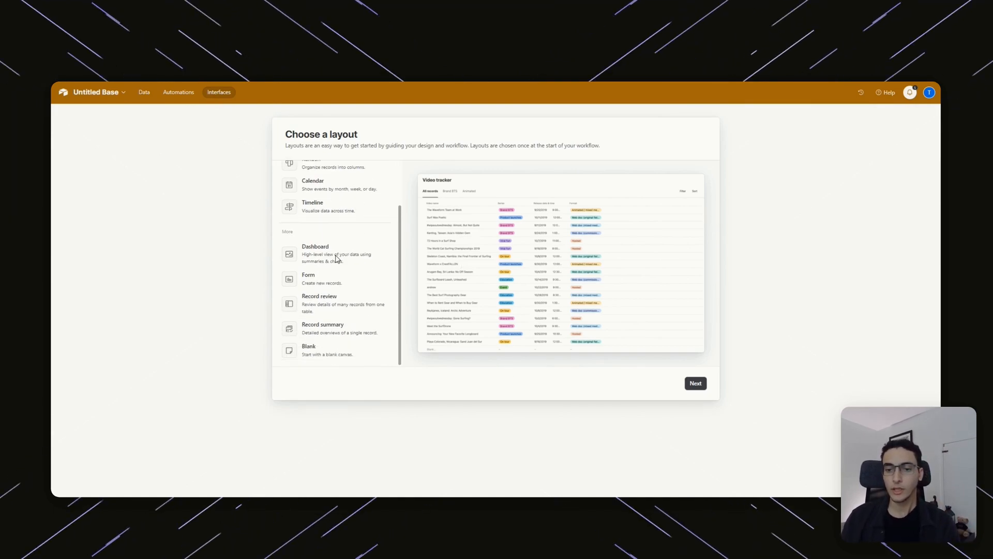
scroll(309, 208, "up", 2)
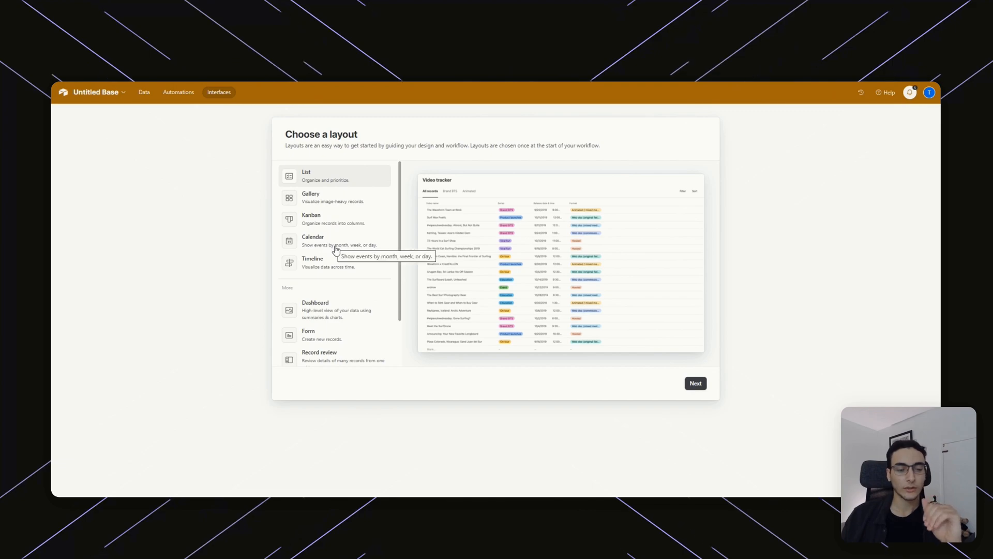
scroll(361, 281, "down", 2)
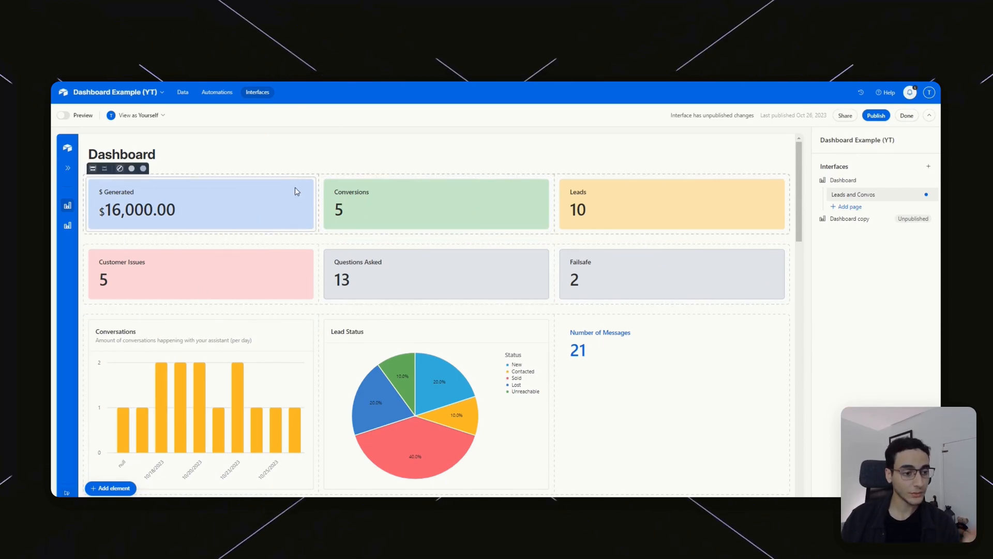
Scroll down to the Latest Conversations grid and back up, then select the $ Generated tile.
scroll(296, 191, "down", 3)
scroll(270, 225, "down", 9)
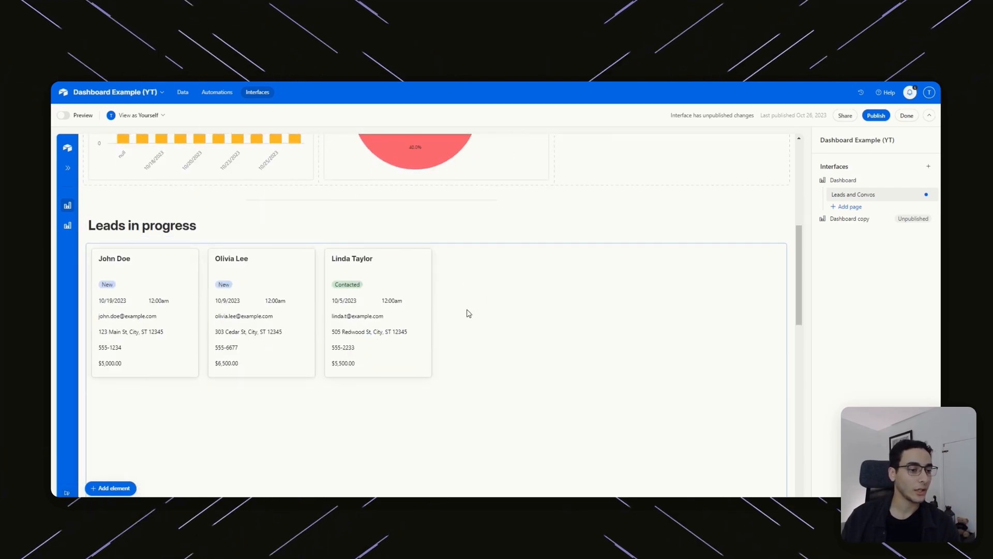
scroll(404, 269, "down", 15)
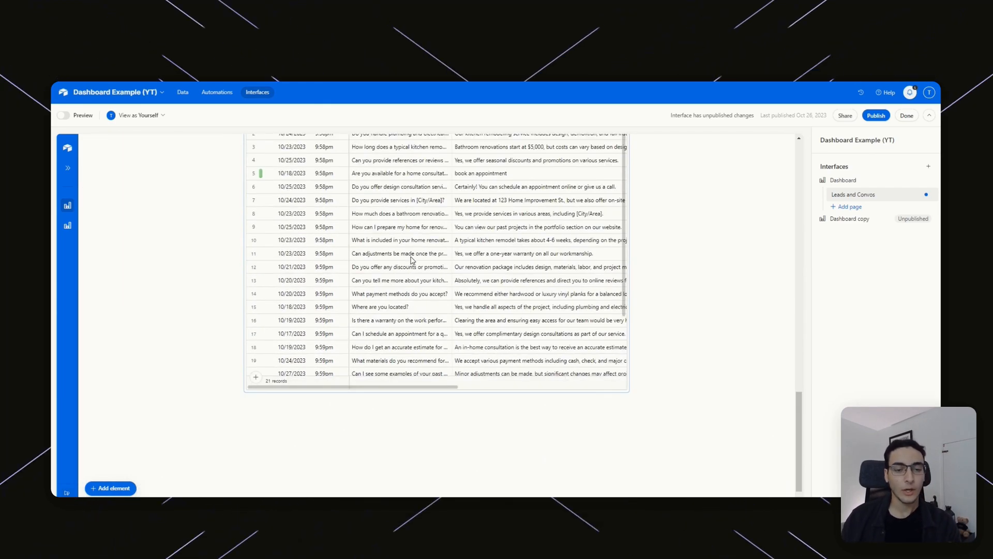
scroll(412, 260, "up", 2)
scroll(533, 313, "up", 10)
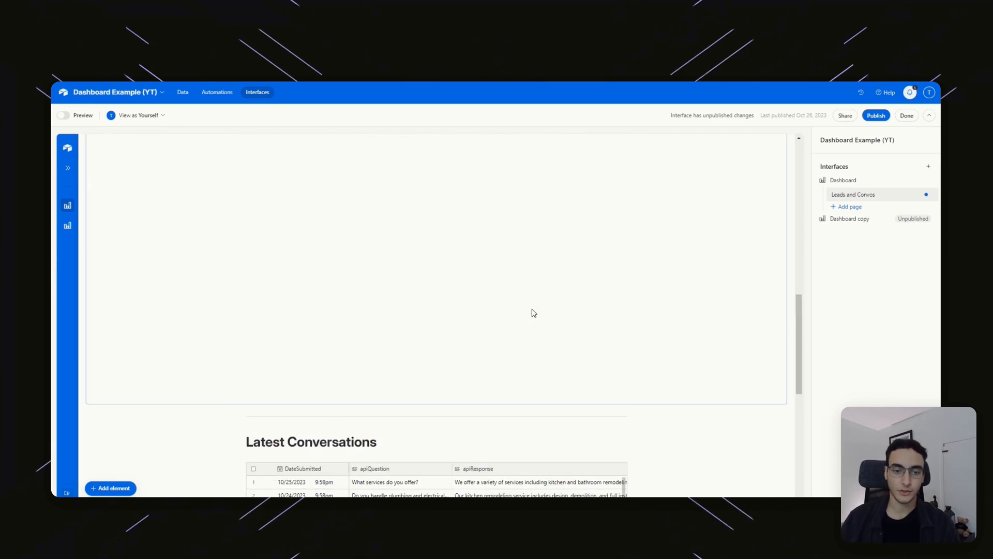
scroll(569, 247, "down", 9)
scroll(589, 244, "down", 3)
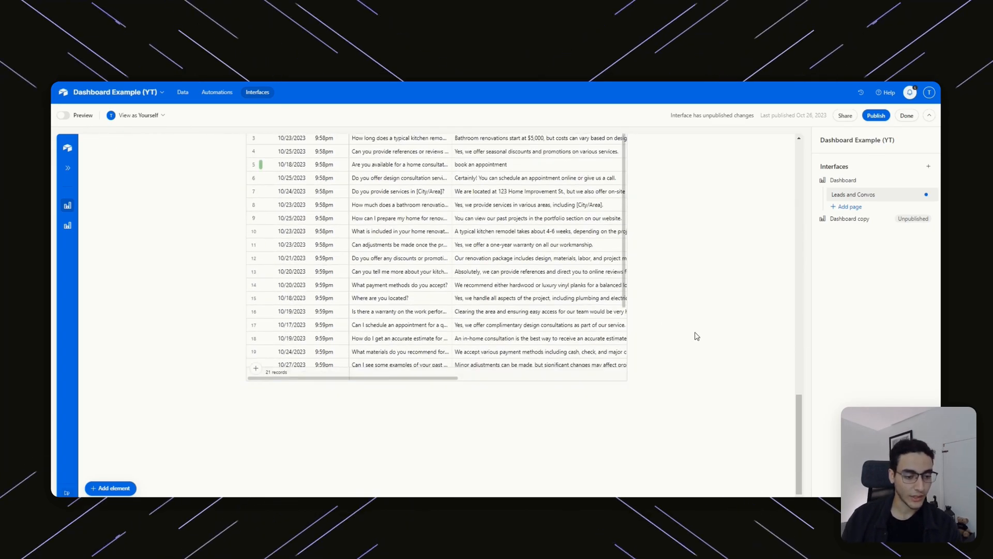
scroll(694, 337, "up", 20)
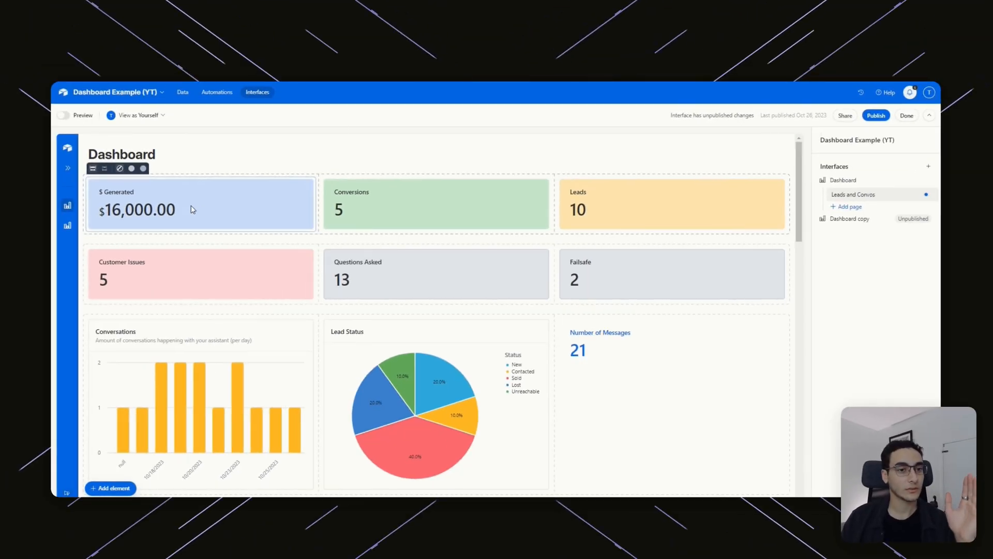
left_click(238, 216)
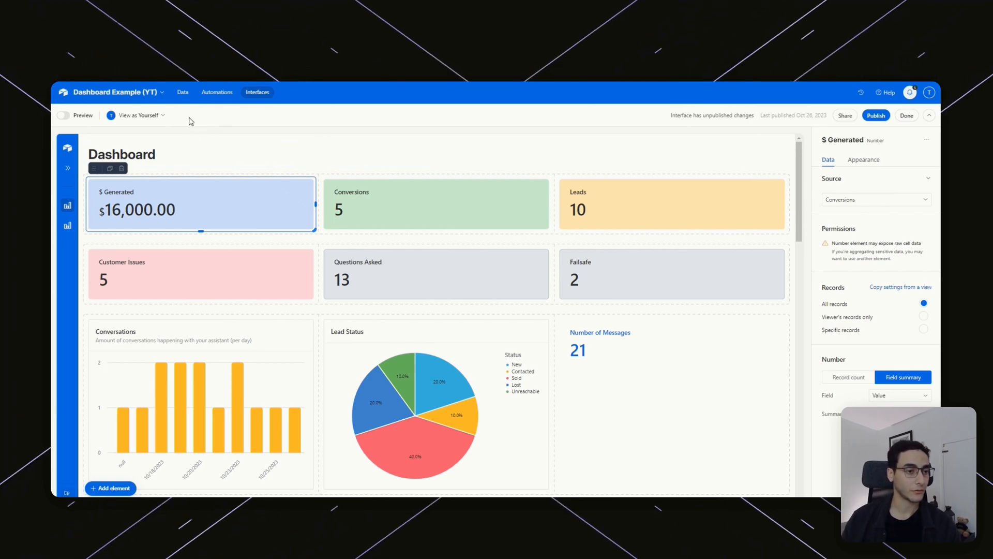
Select the Conversions Value cells to confirm they total $16,000, then return to the Dashboard.
left_click(182, 93)
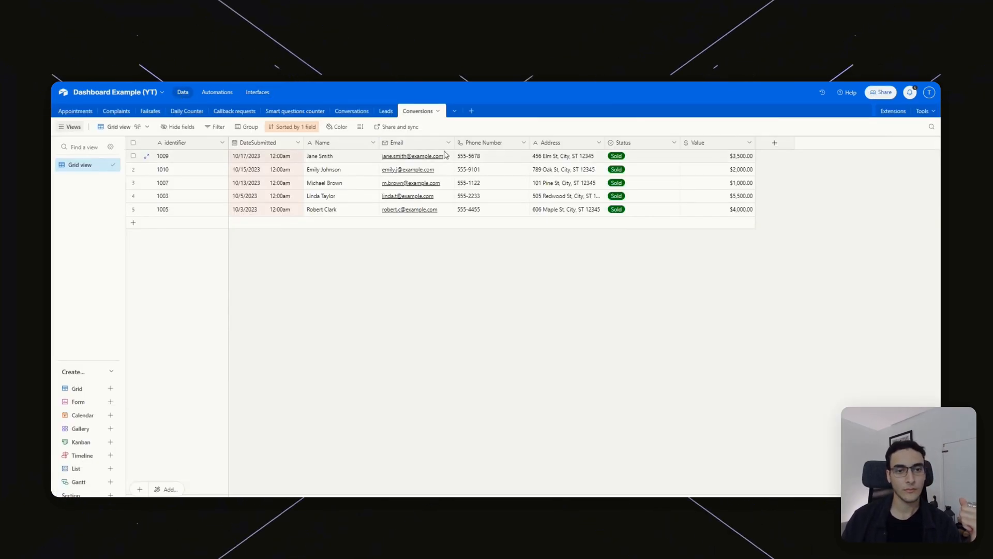
left_click_drag(730, 156, 734, 208)
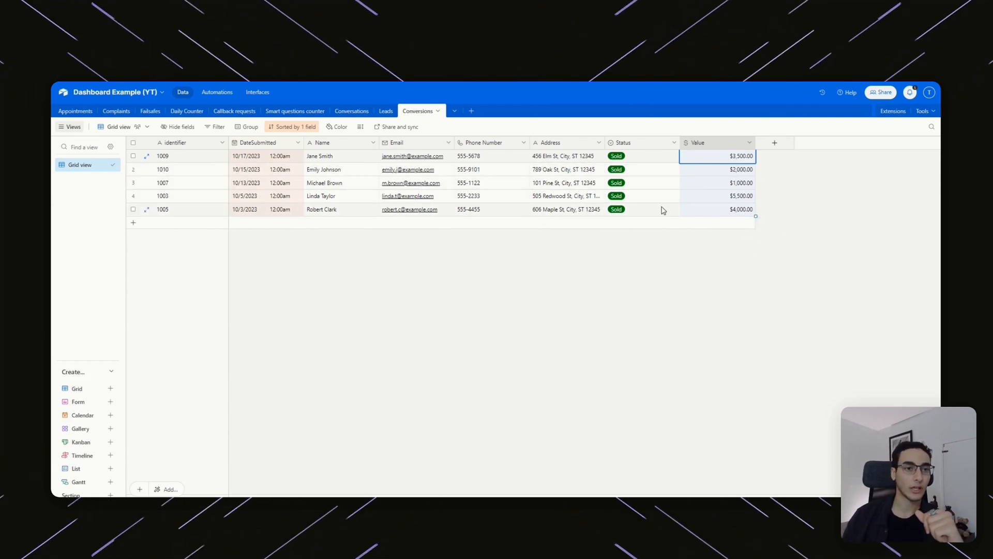
left_click(249, 94)
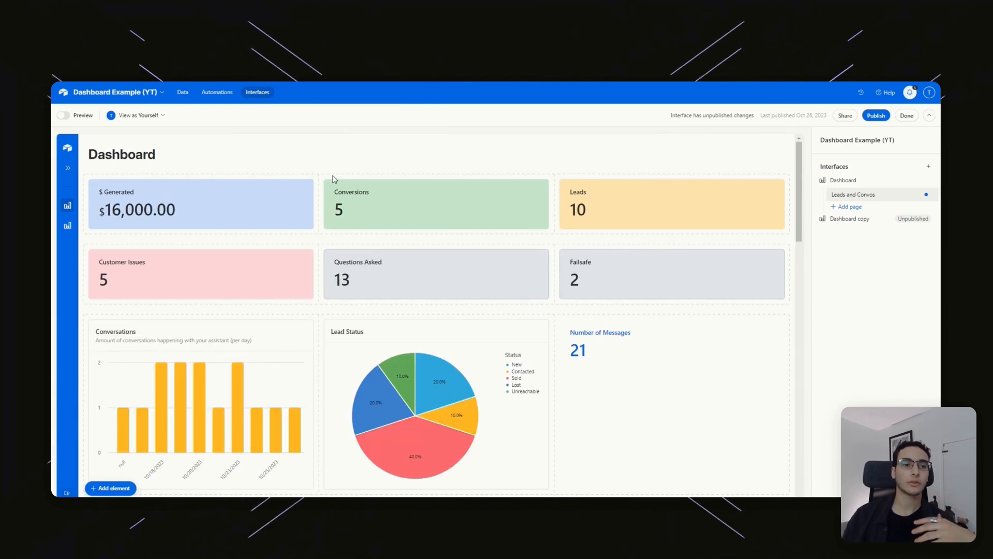
Set the $ Generated tile to a Field summary: Sum of the Value field.
left_click(231, 215)
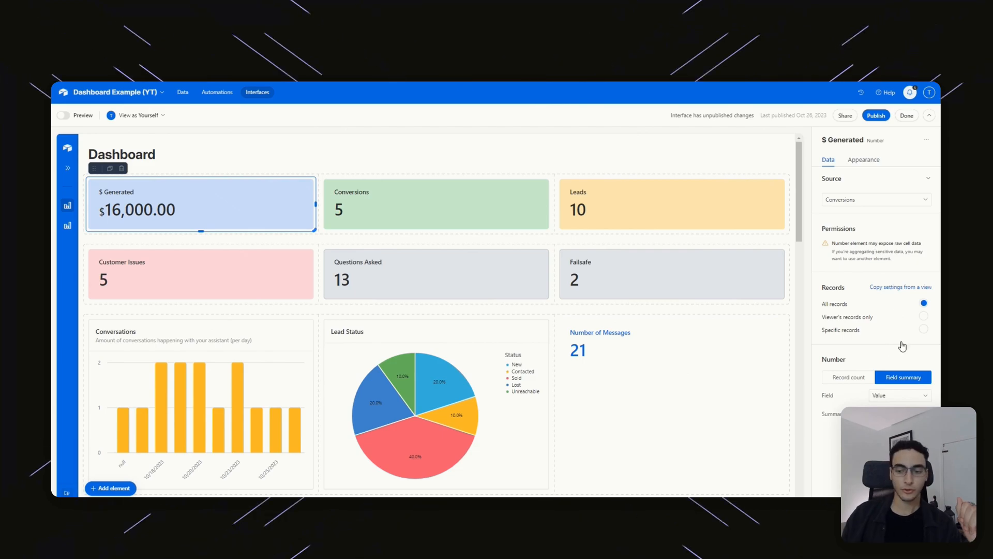
left_click(860, 382)
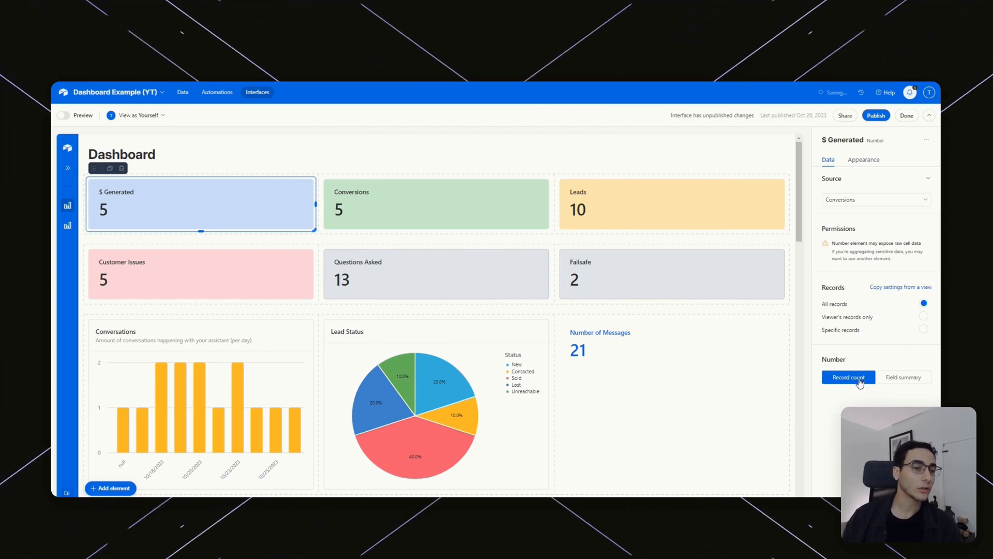
left_click(910, 382)
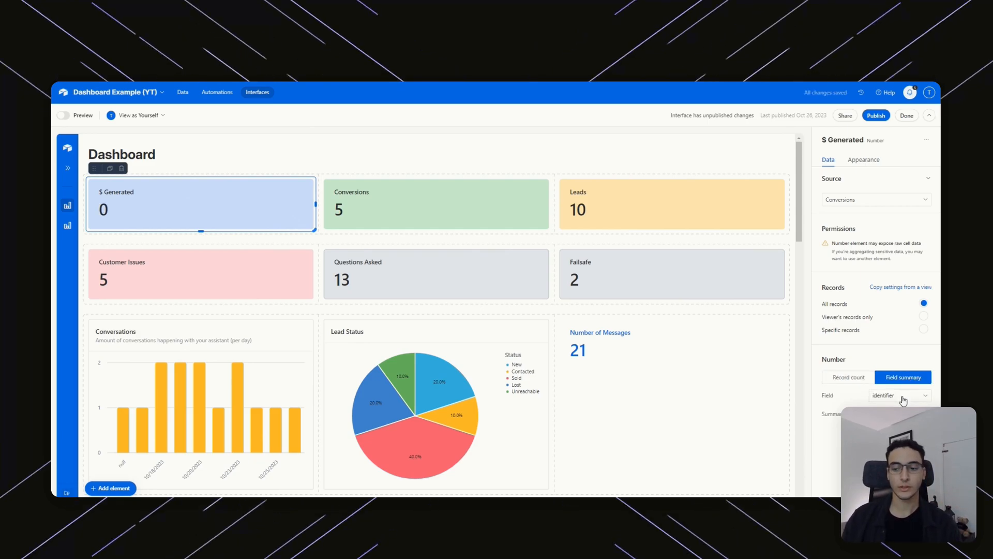
left_click(903, 399)
scroll(874, 362, "down", 2)
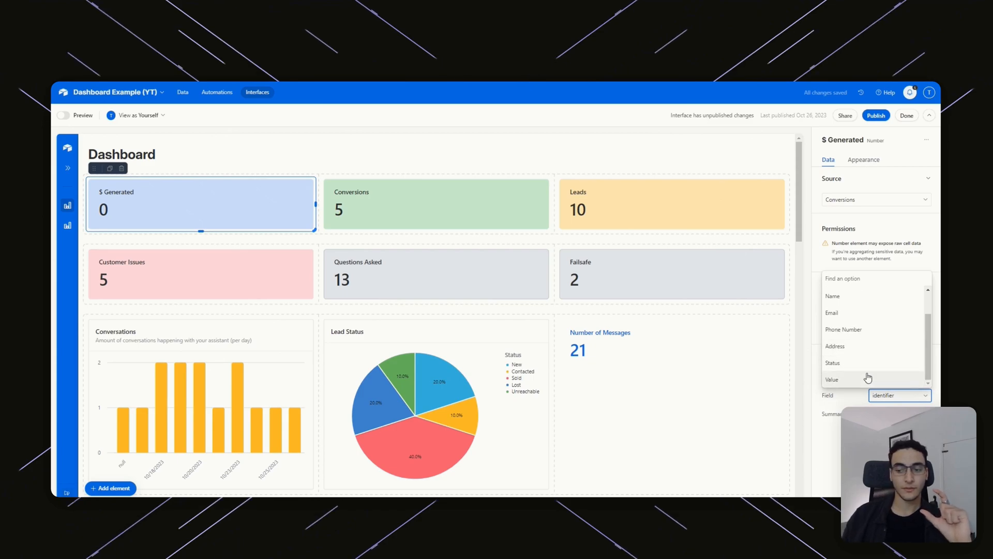
left_click(873, 382)
left_click(899, 413)
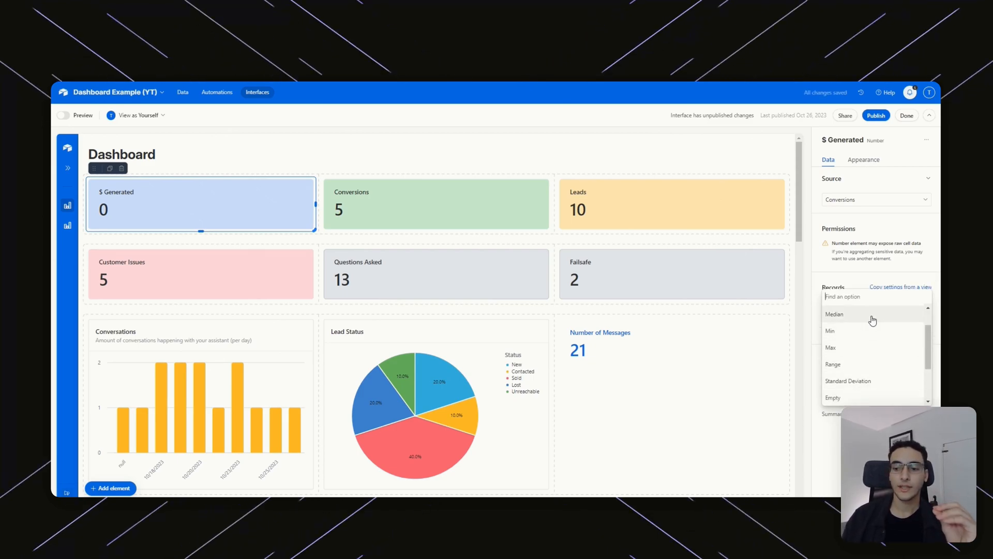
scroll(889, 362, "up", 2)
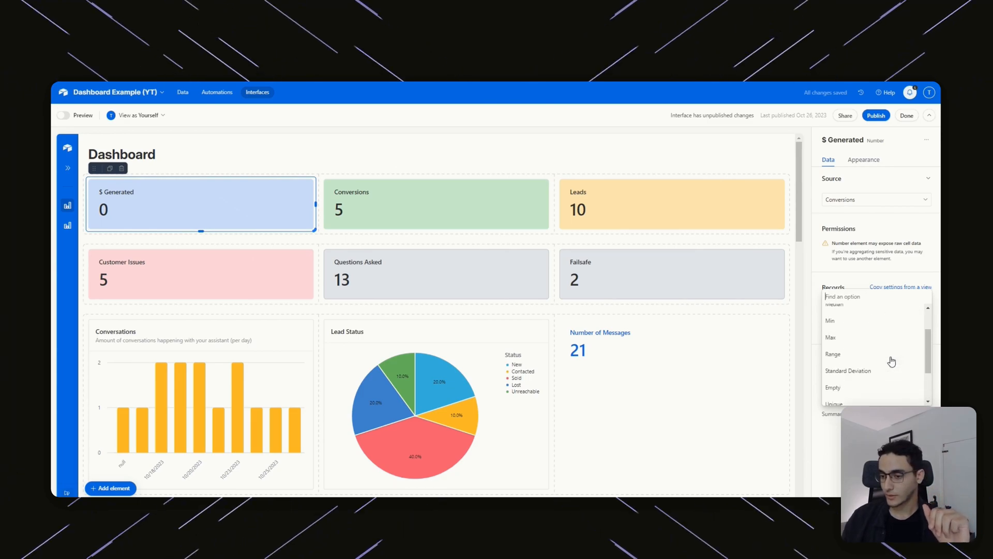
left_click(857, 317)
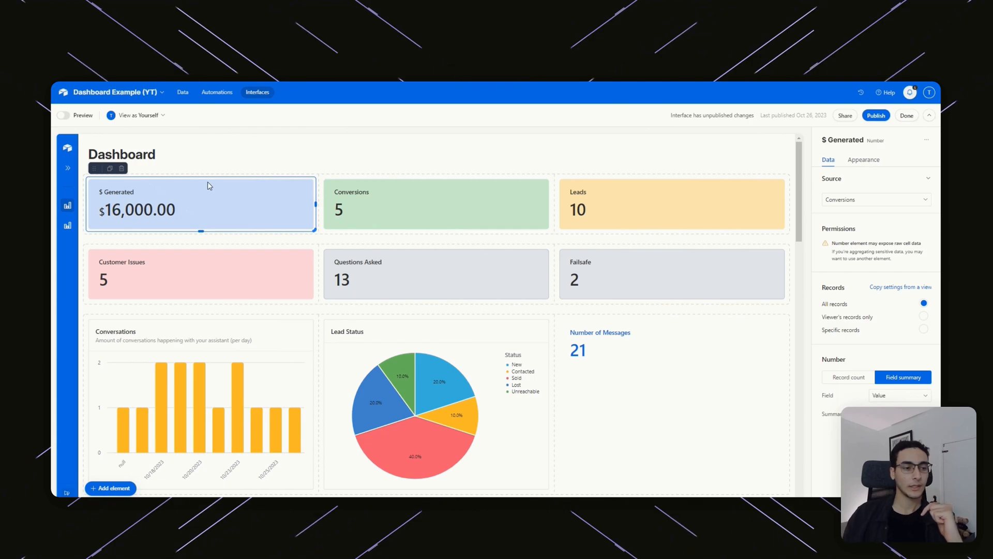
Try light green, gray and light blue backgrounds on the $ Generated tile.
left_click(854, 162)
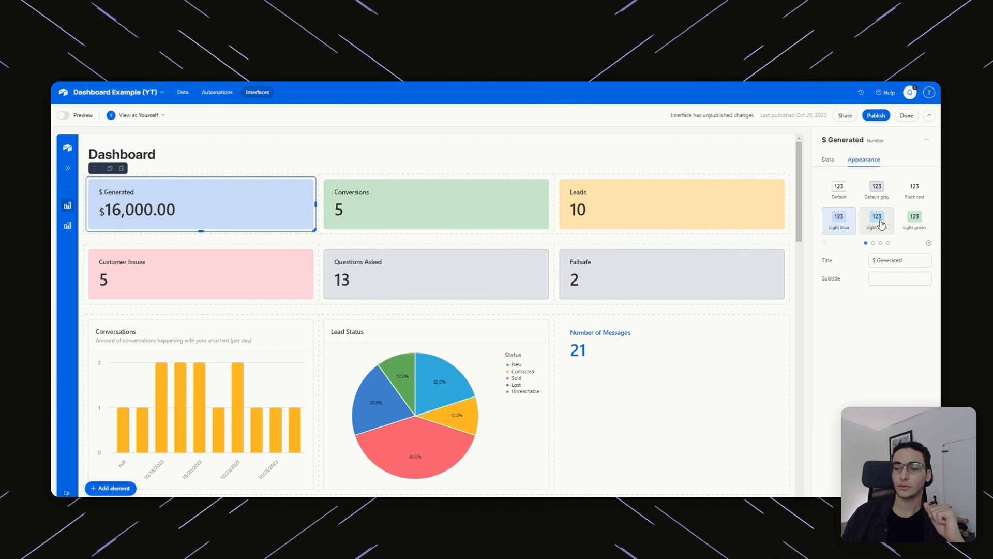
left_click(914, 218)
left_click(879, 199)
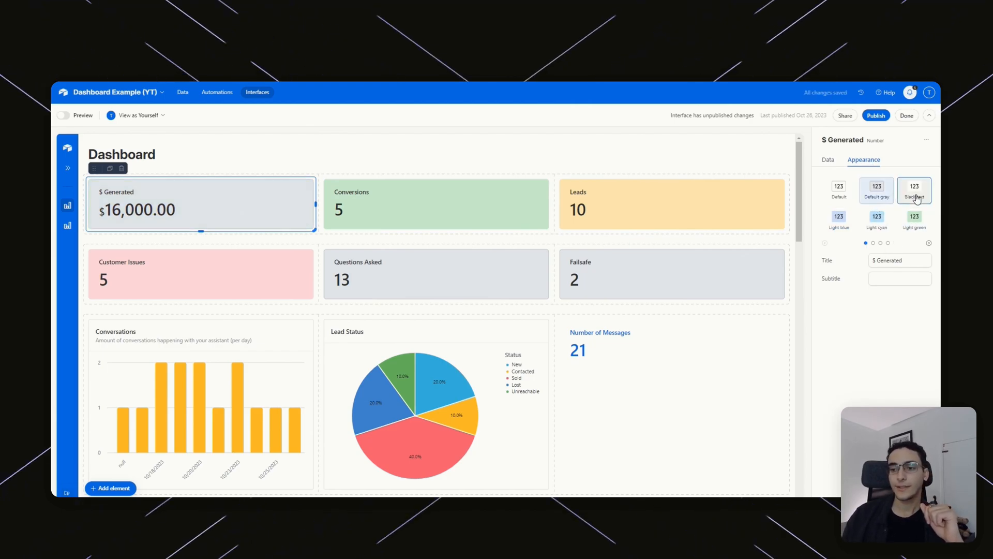
left_click(839, 218)
left_click(929, 243)
Retitle the tile 'Sum of jobs' with the subtitle 'How much we made'.
left_click_drag(924, 255, 859, 263)
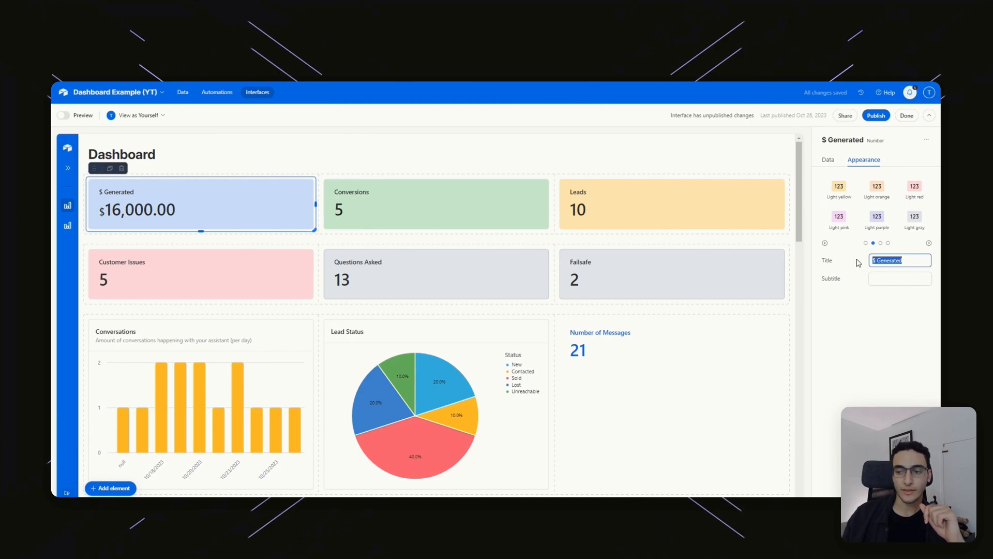
type("Sum of jobs")
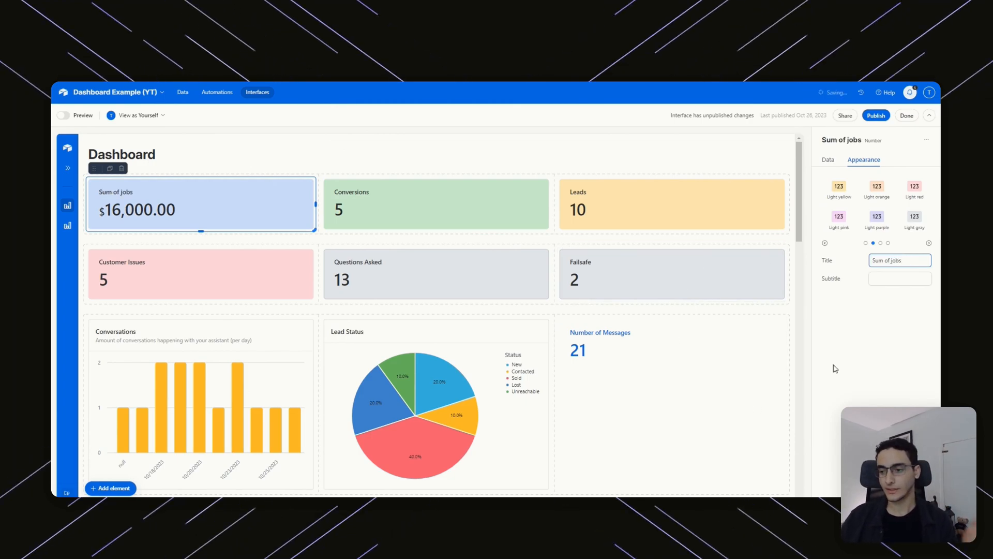
left_click(899, 279)
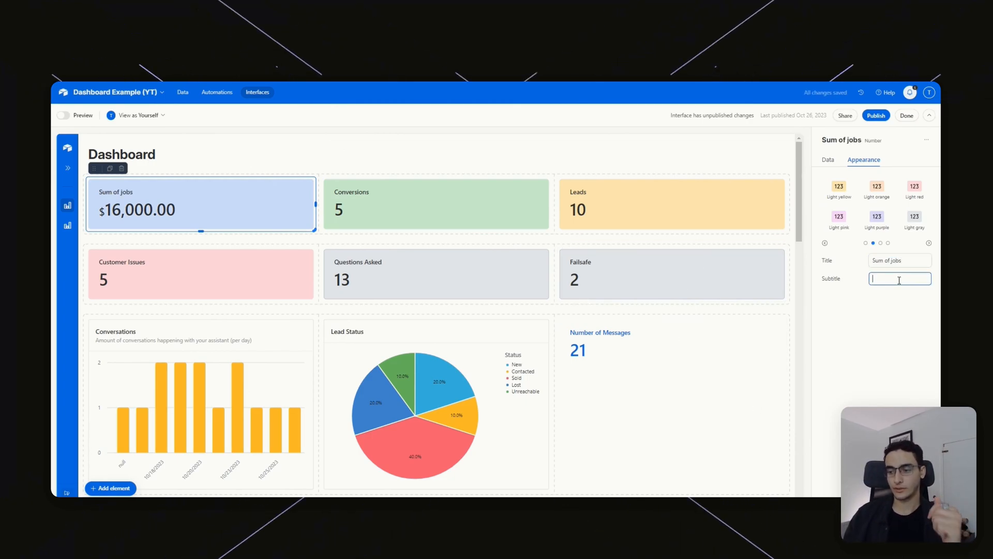
type("How much we made")
Try red text, restore the light blue background, then select the Conversions tile.
left_click(929, 243)
left_click(914, 220)
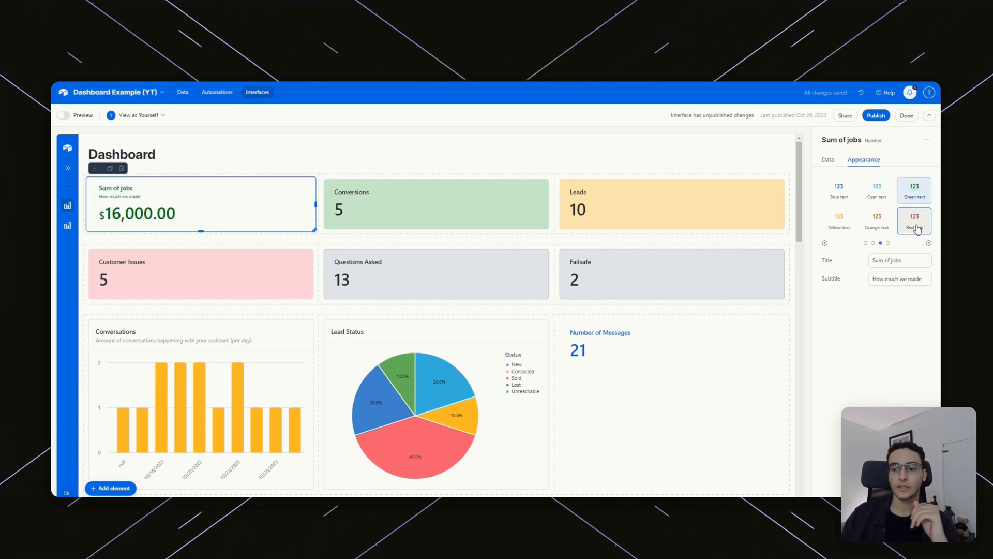
left_click(825, 244)
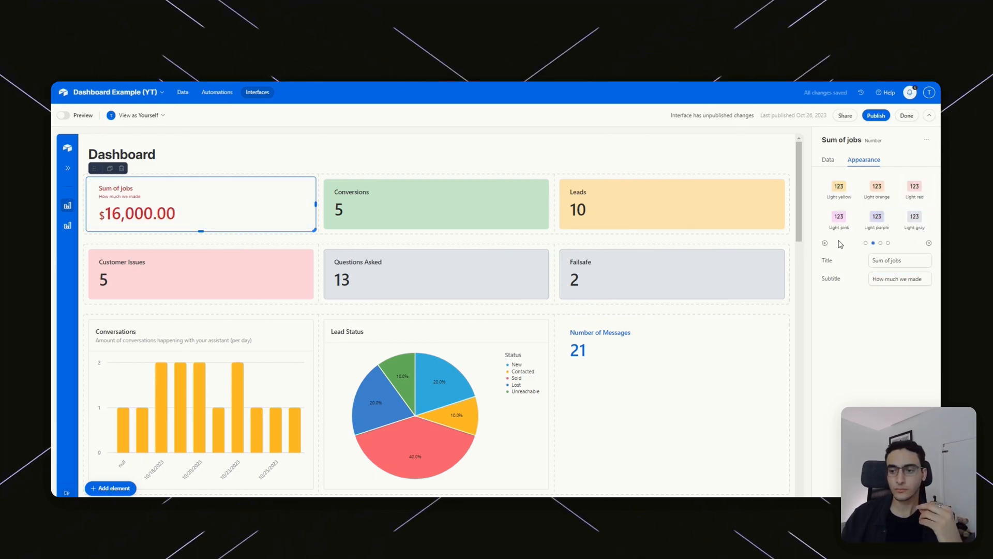
left_click(826, 243)
left_click(839, 219)
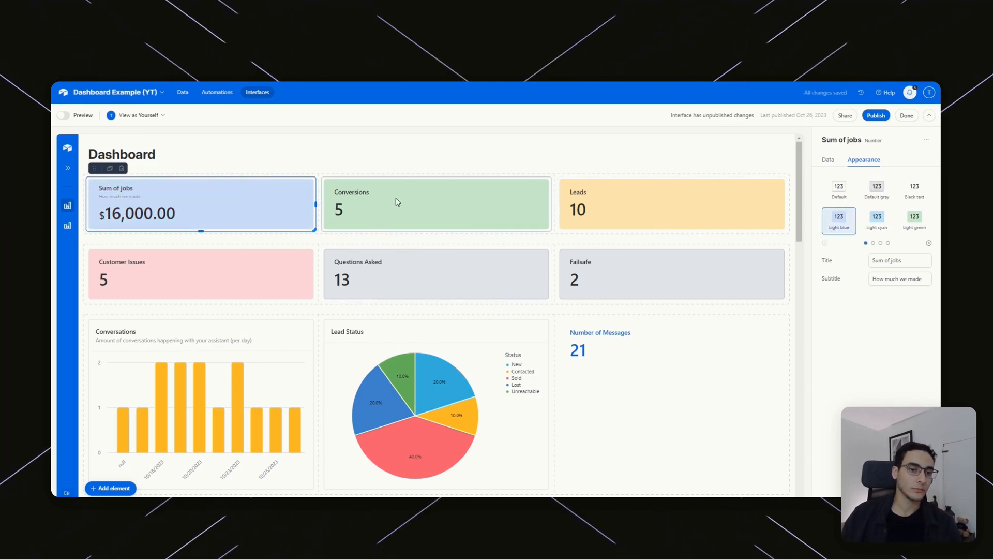
left_click_drag(362, 203, 458, 186)
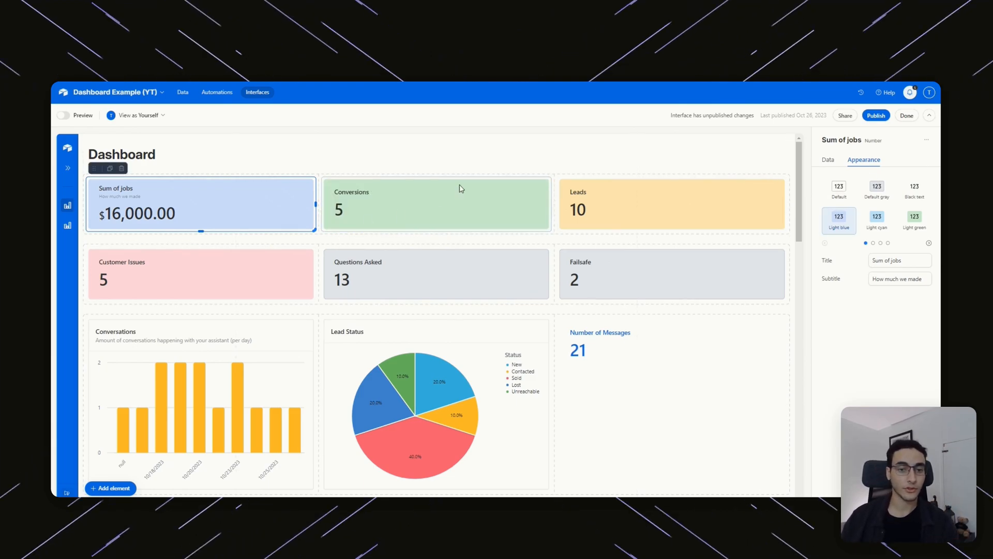
left_click(434, 223)
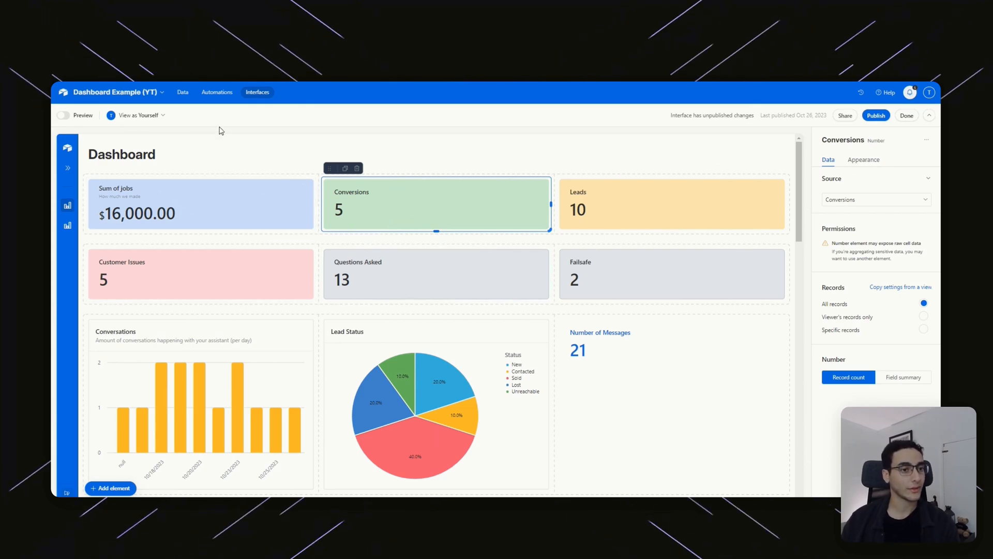
left_click(184, 93)
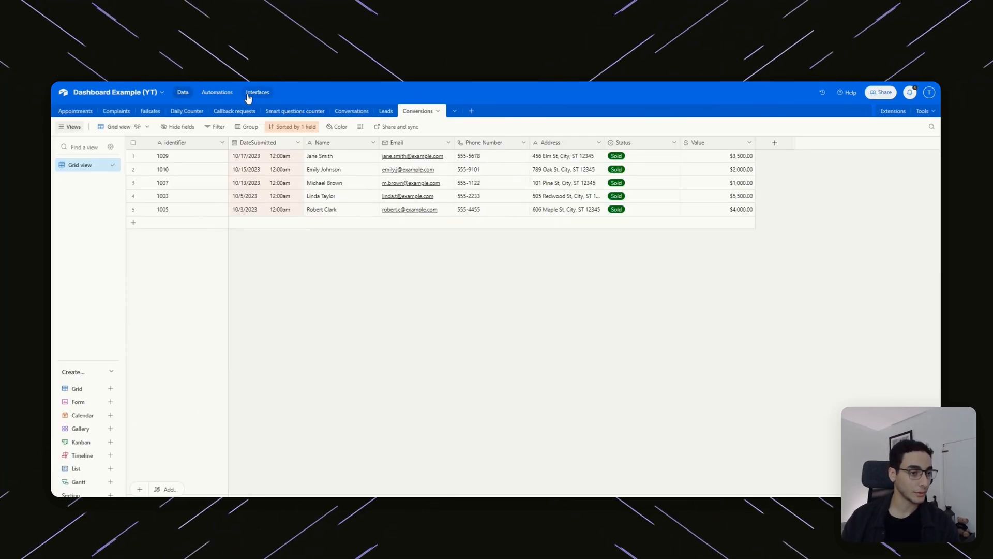
left_click(248, 96)
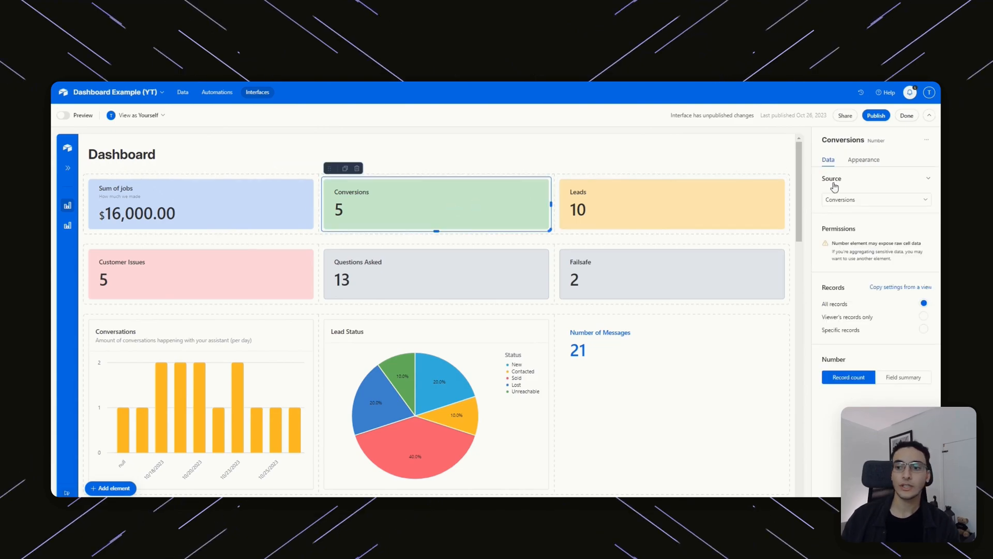
left_click(870, 160)
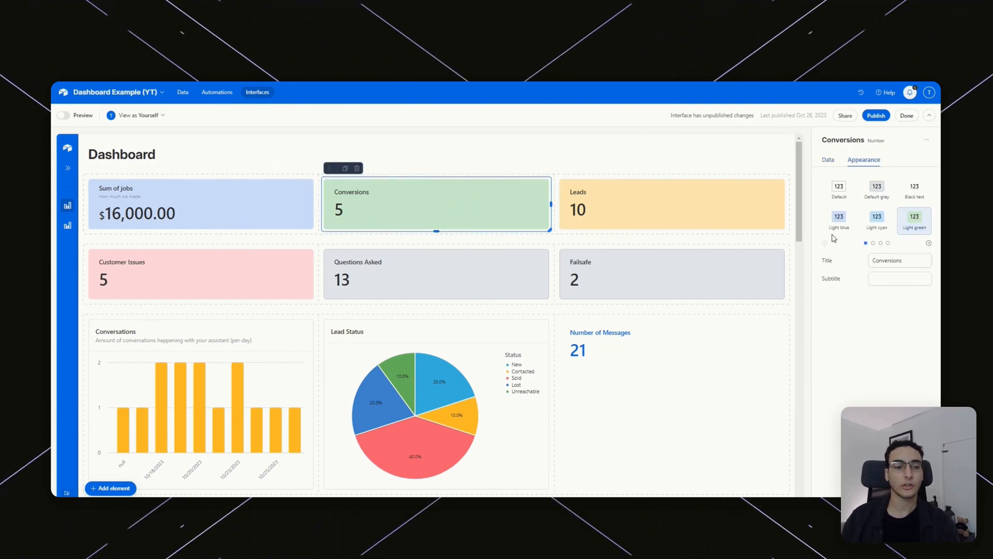
left_click(631, 201)
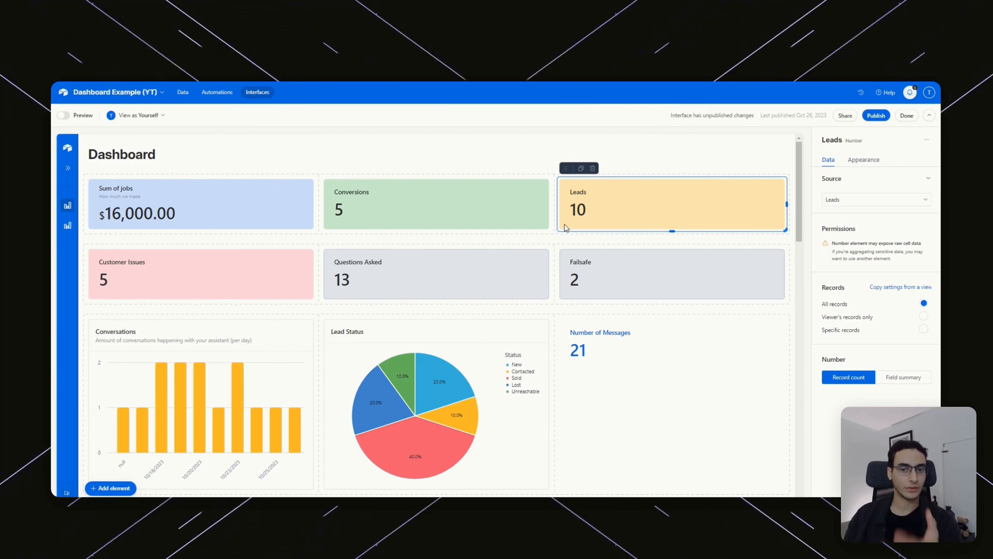
left_click(183, 92)
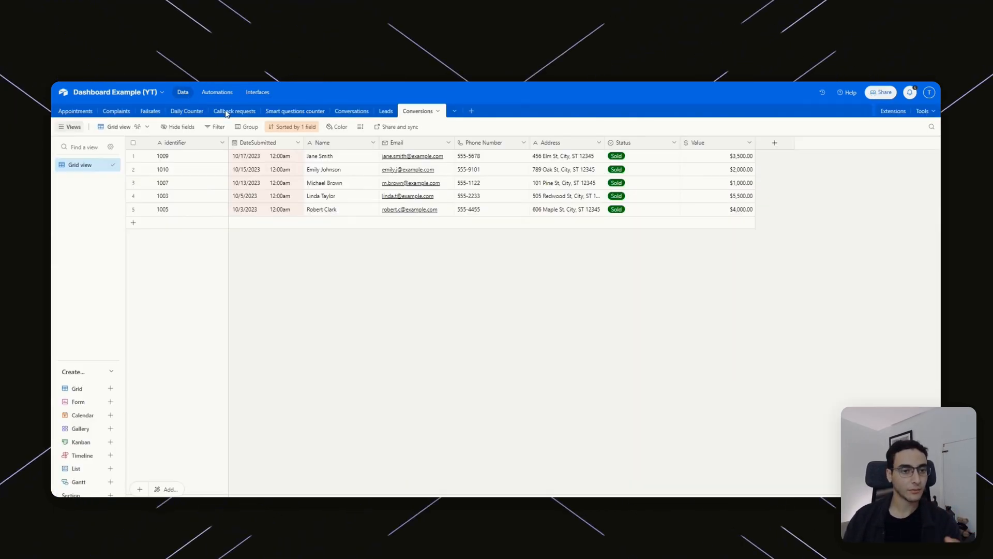
left_click(385, 112)
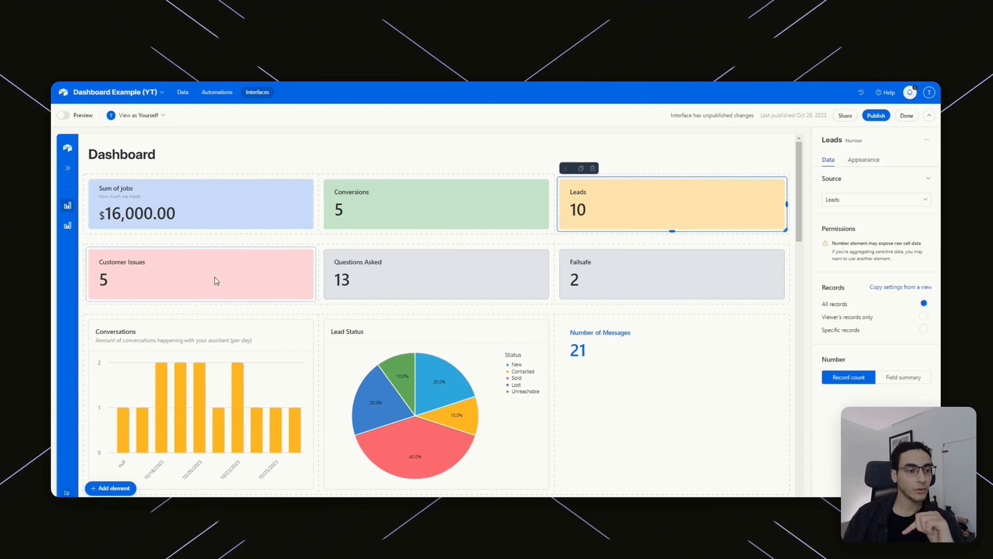
left_click(216, 280)
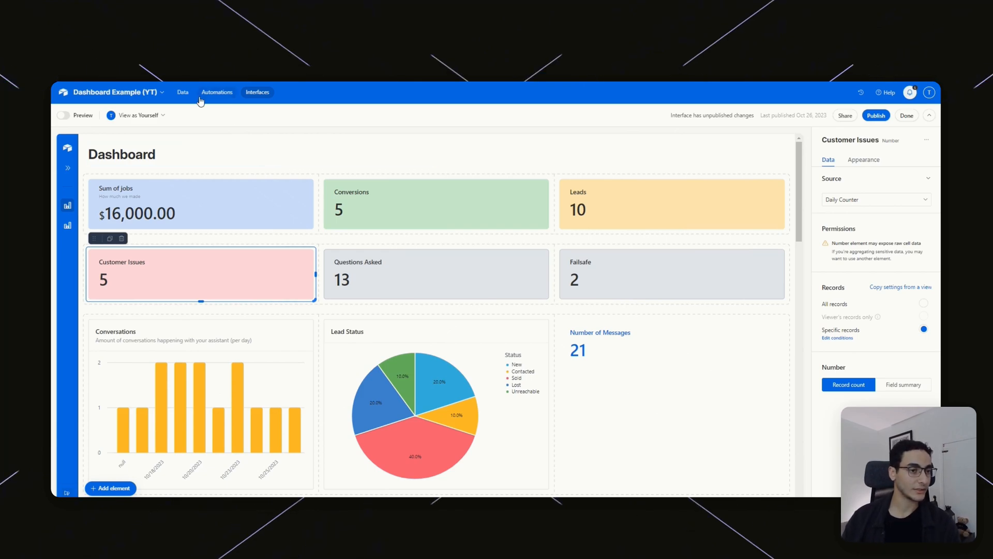
Check the Daily Counter table and keep it as the Customer Issues tile's source.
left_click(183, 97)
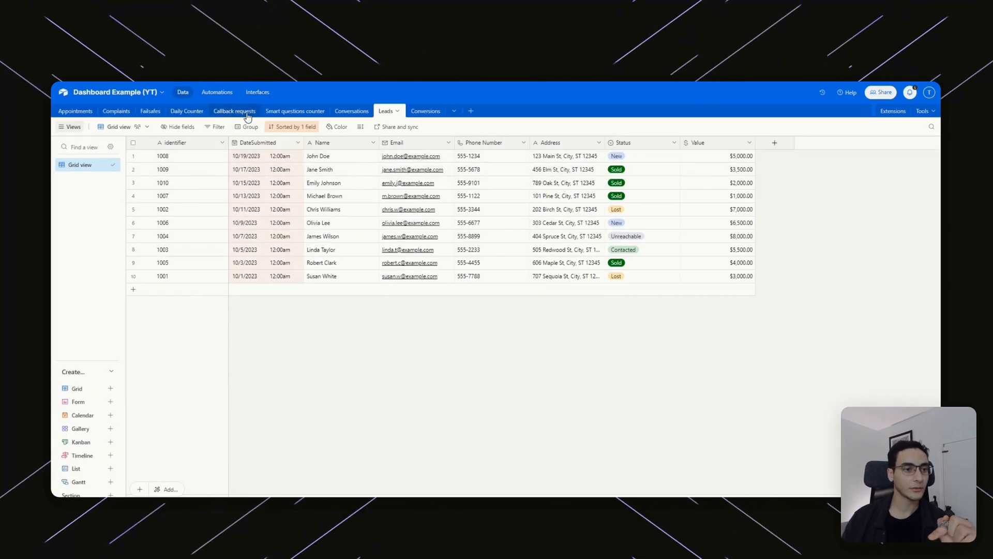
left_click(187, 111)
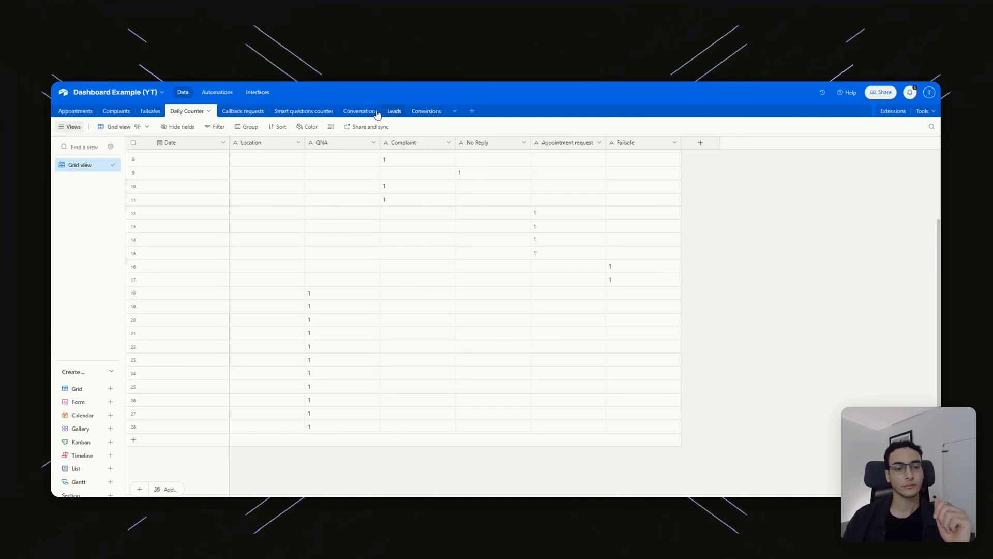
left_click(253, 91)
left_click(253, 269)
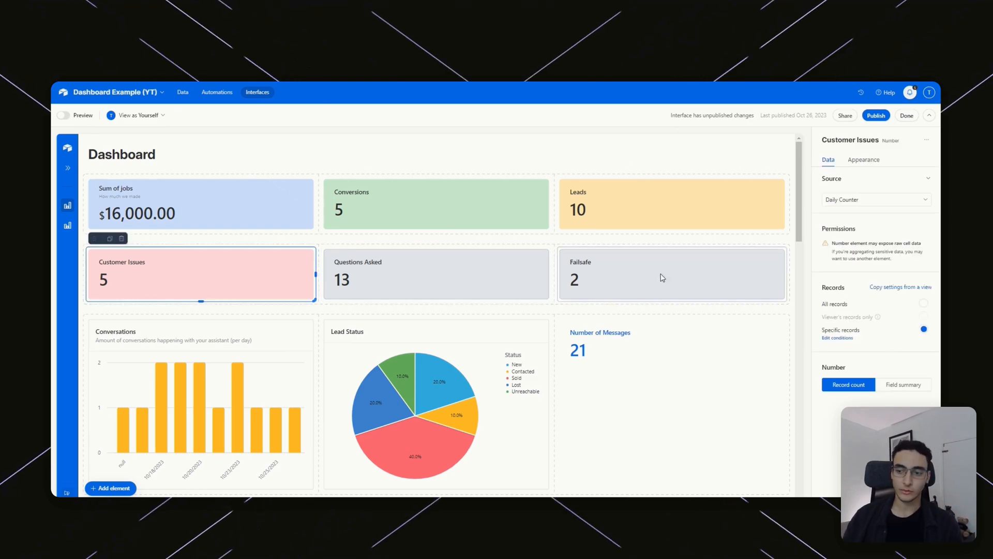
left_click(864, 200)
left_click(862, 309)
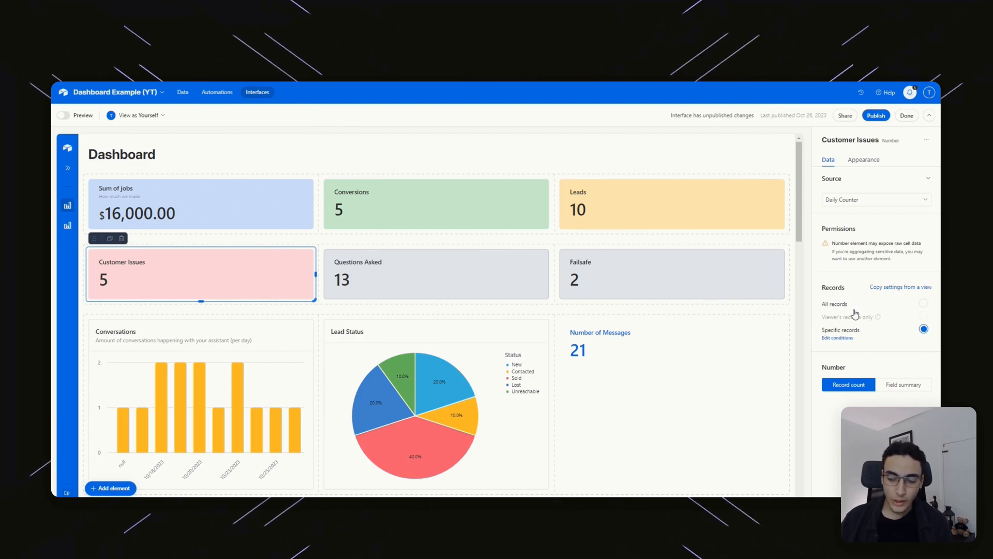
Select the Leads, Conversions and Sum of jobs tiles, then view Customer Issues' record conditions.
left_click(629, 211)
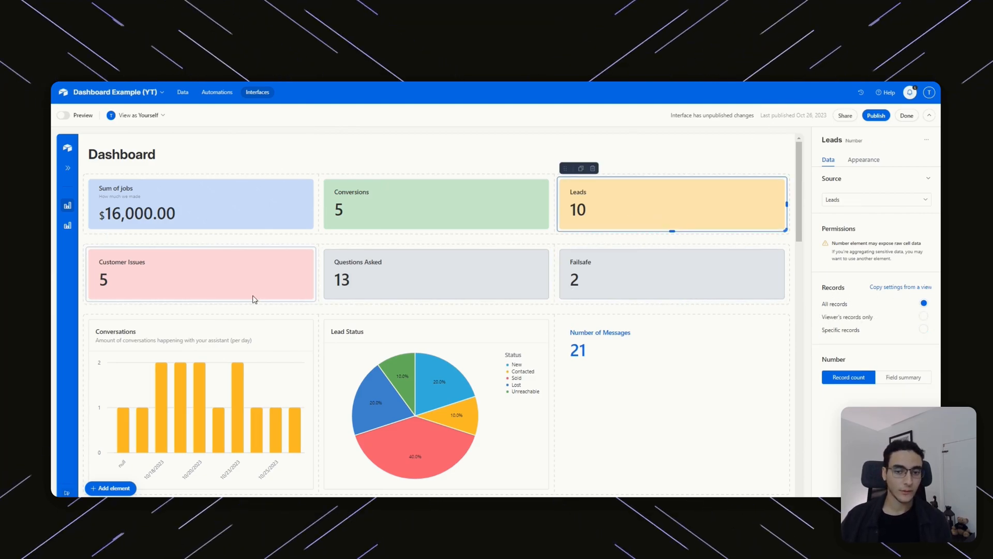
left_click(443, 227)
left_click(249, 213)
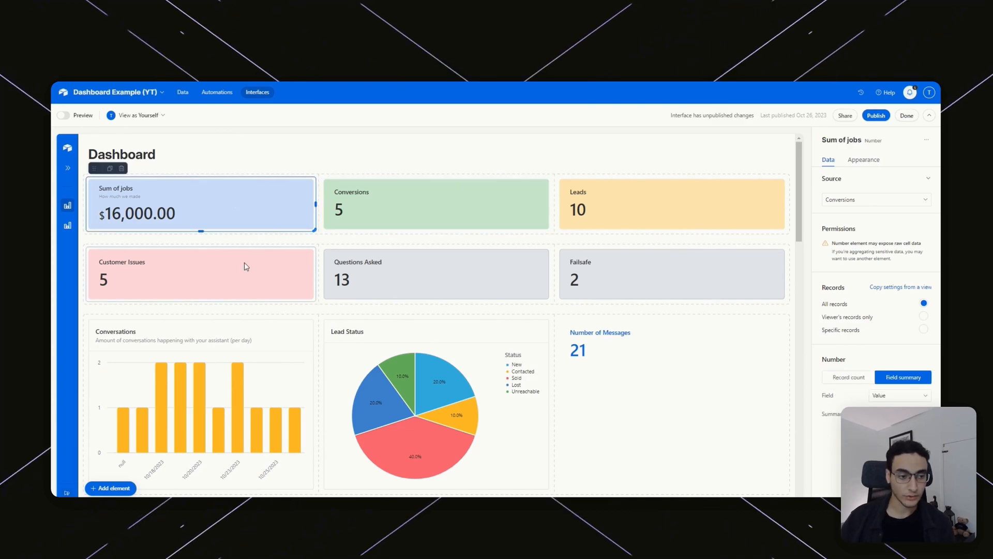
left_click(248, 263)
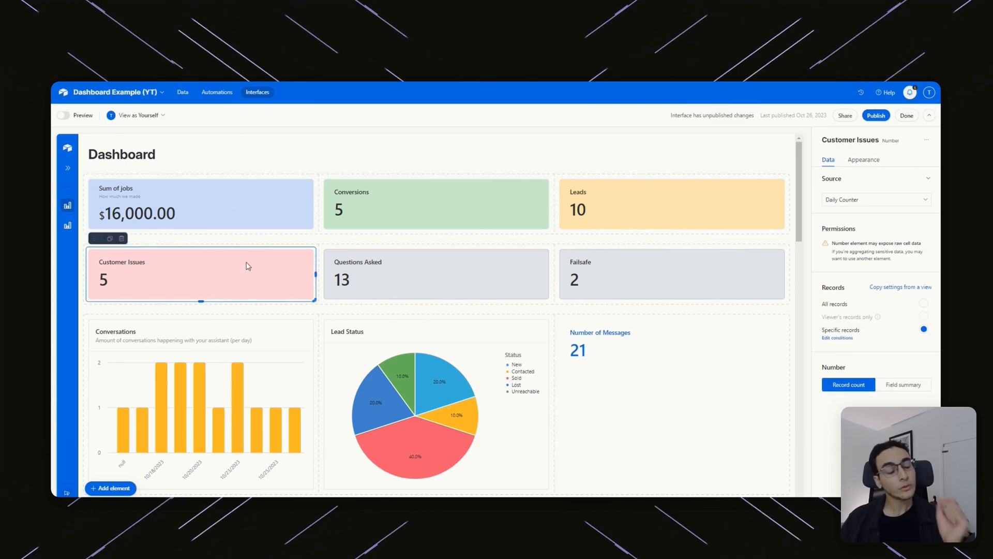
left_click(838, 337)
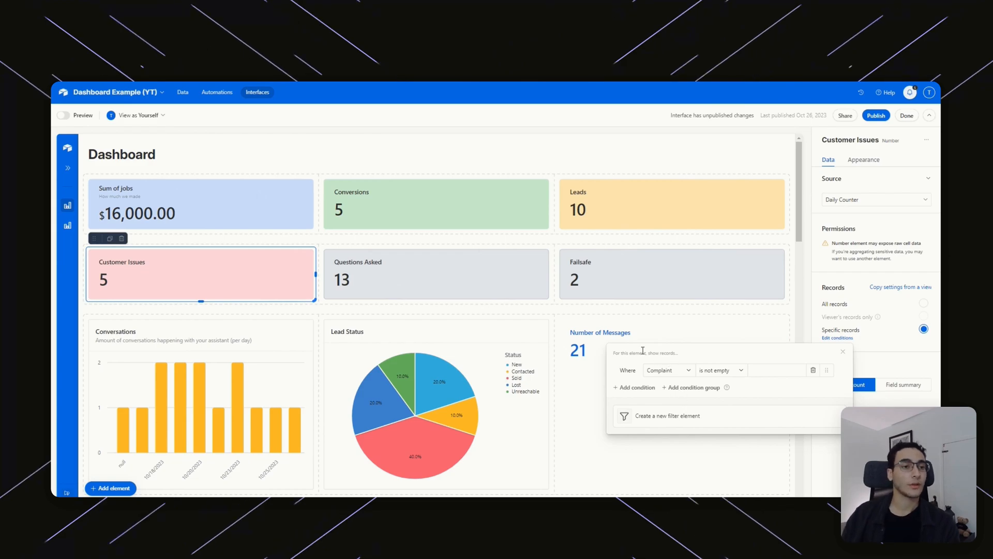
Inspect the Complaint column in the Daily Counter table, then return to the Dashboard.
left_click(182, 92)
left_click(183, 92)
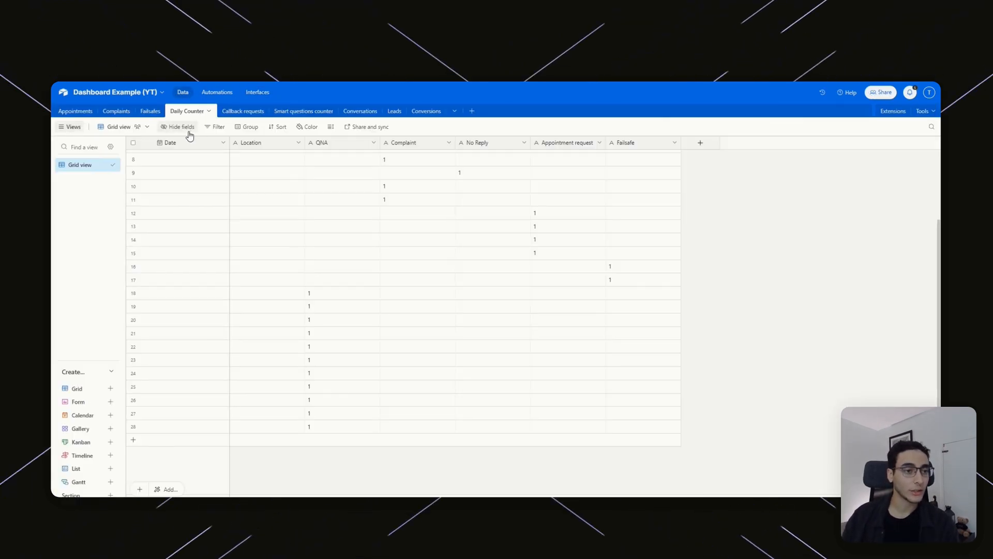
scroll(387, 171, "up", 3)
left_click(412, 147)
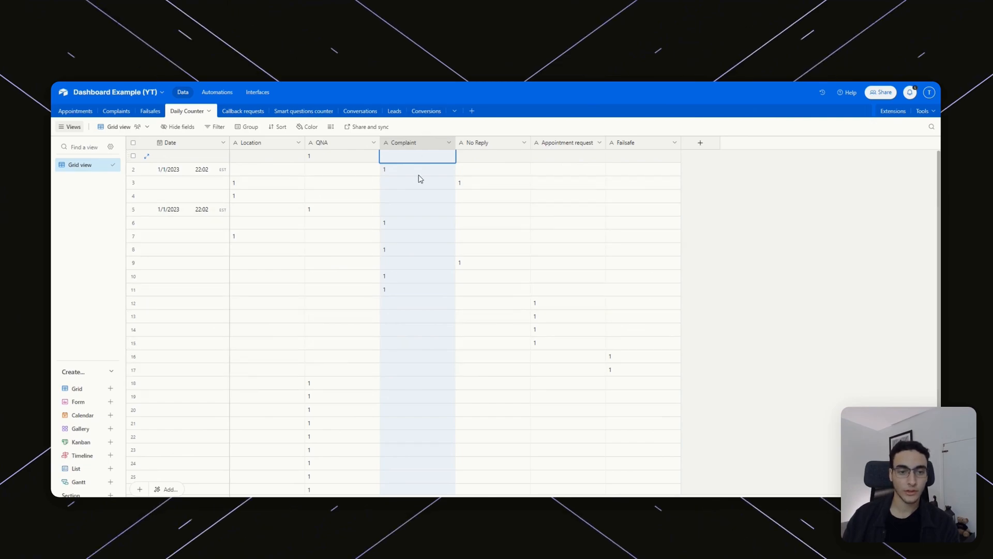
left_click(255, 96)
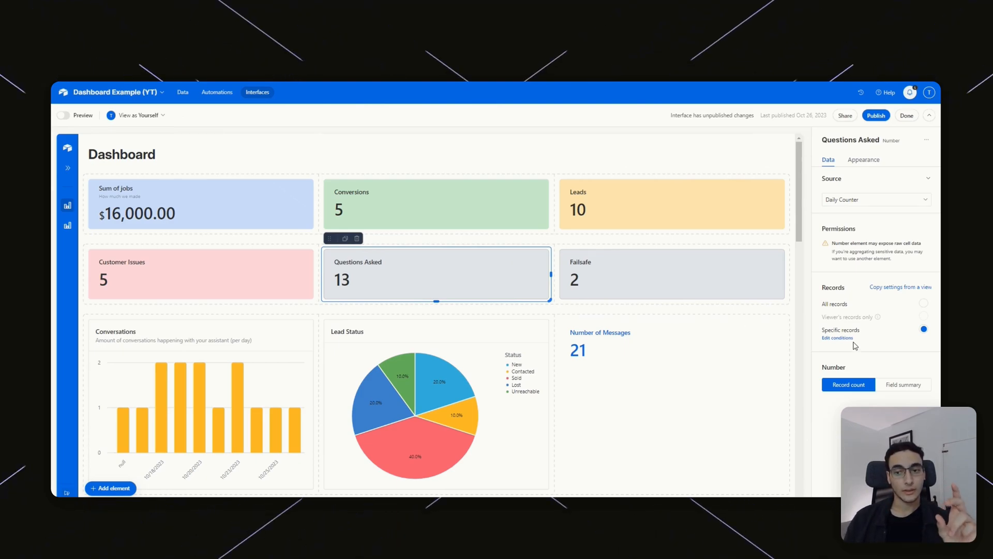
Check the Questions Asked conditions and the Failsafe tile's 'Failsafe is not empty' filter.
left_click(834, 339)
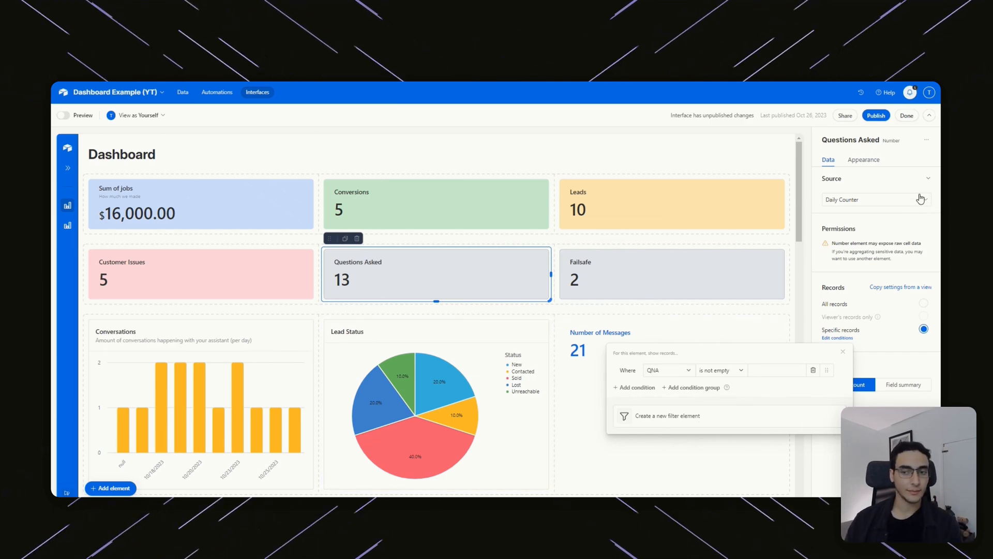
left_click(657, 284)
left_click(657, 285)
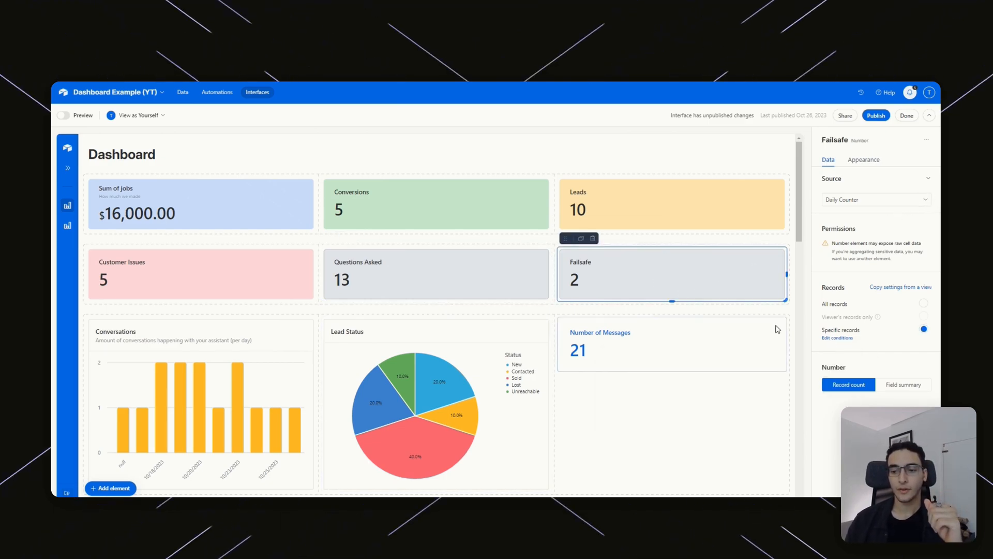
left_click(836, 339)
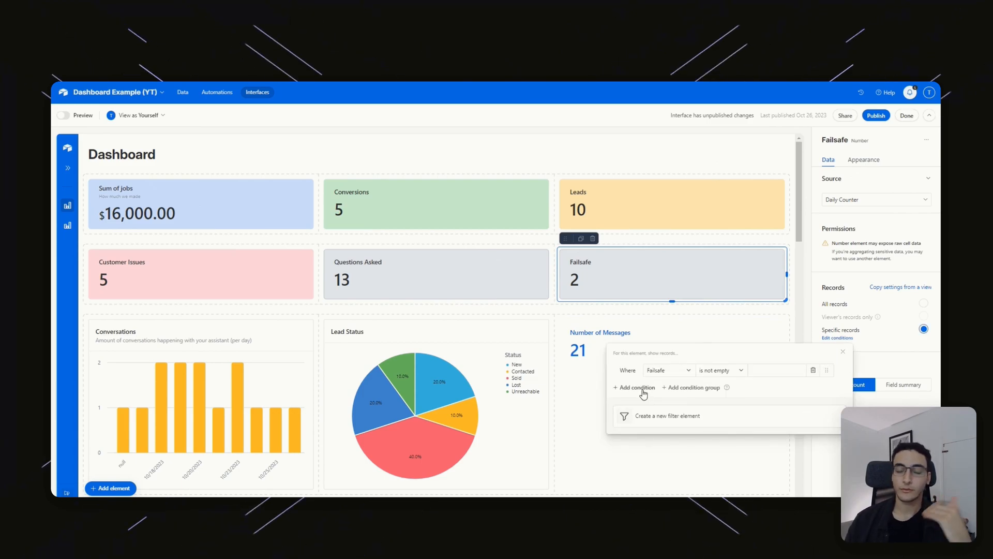
left_click(707, 153)
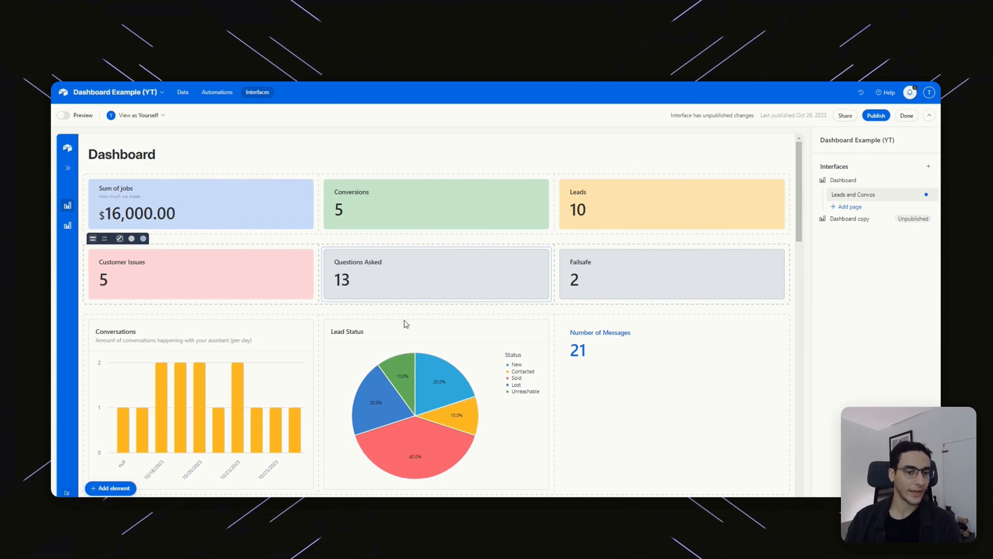
Open the Conversations bar chart's Bar/Data settings beside the Lead Status pie chart.
scroll(475, 299, "down", 3)
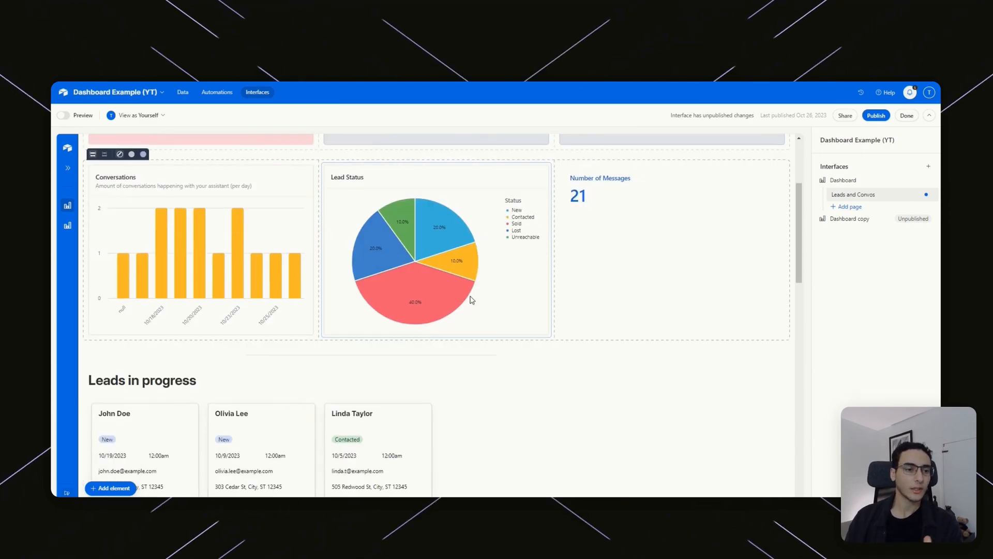
left_click(184, 222)
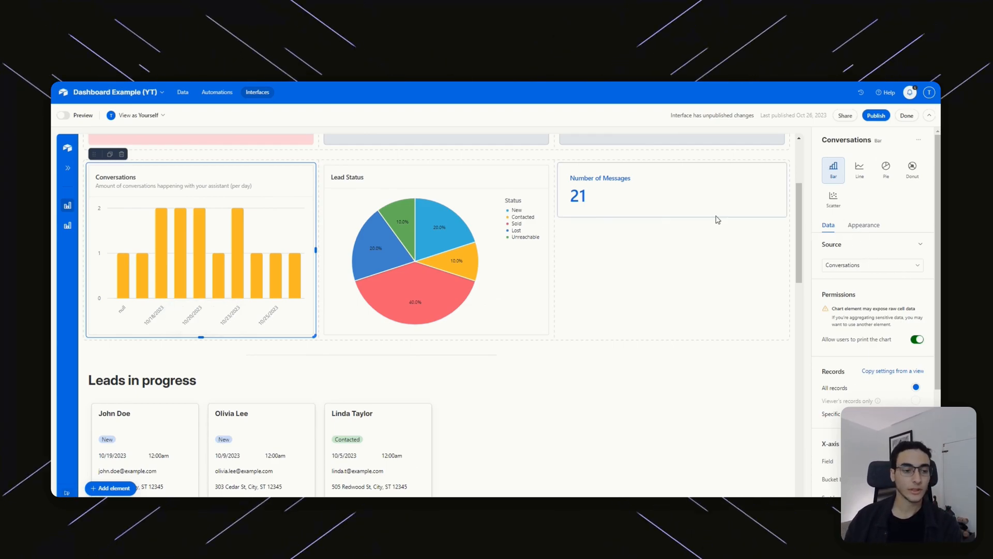
scroll(642, 305, "up", 3)
scroll(506, 357, "down", 5)
scroll(585, 390, "up", 5)
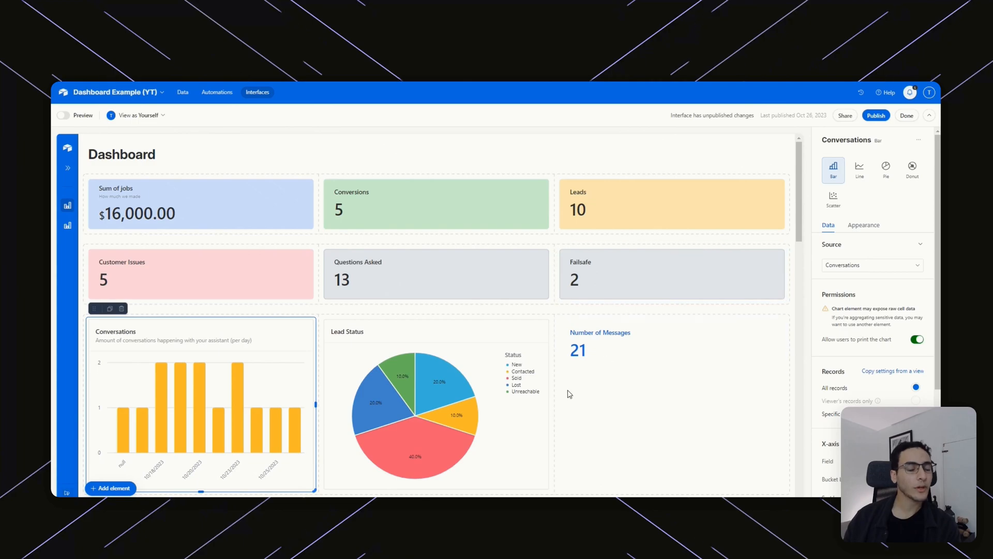
left_click(111, 488)
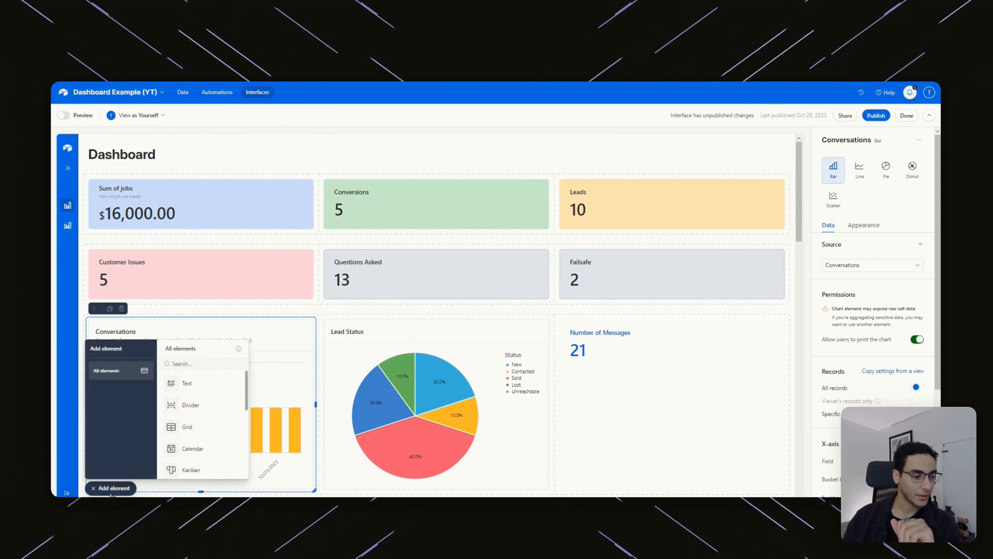
scroll(207, 424, "down", 5)
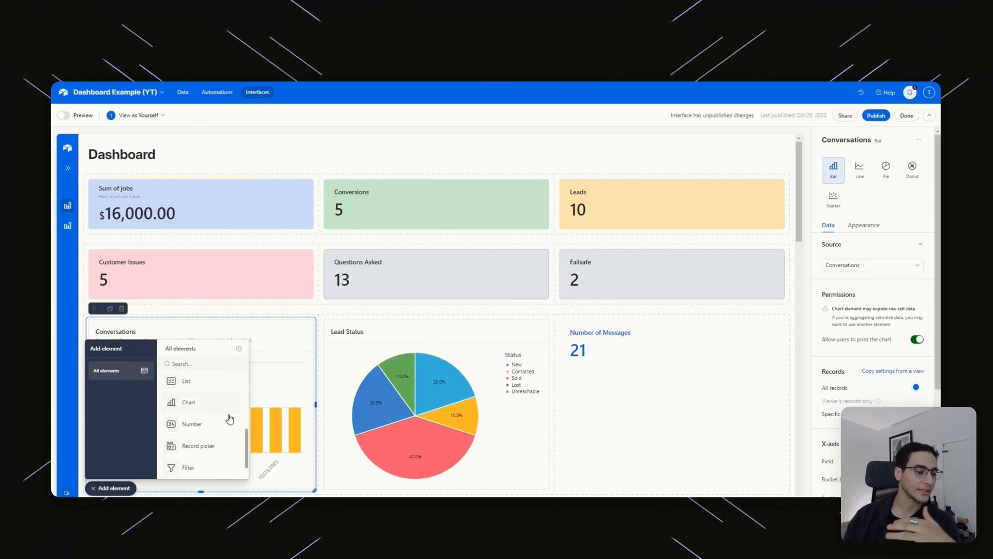
scroll(218, 430, "up", 3)
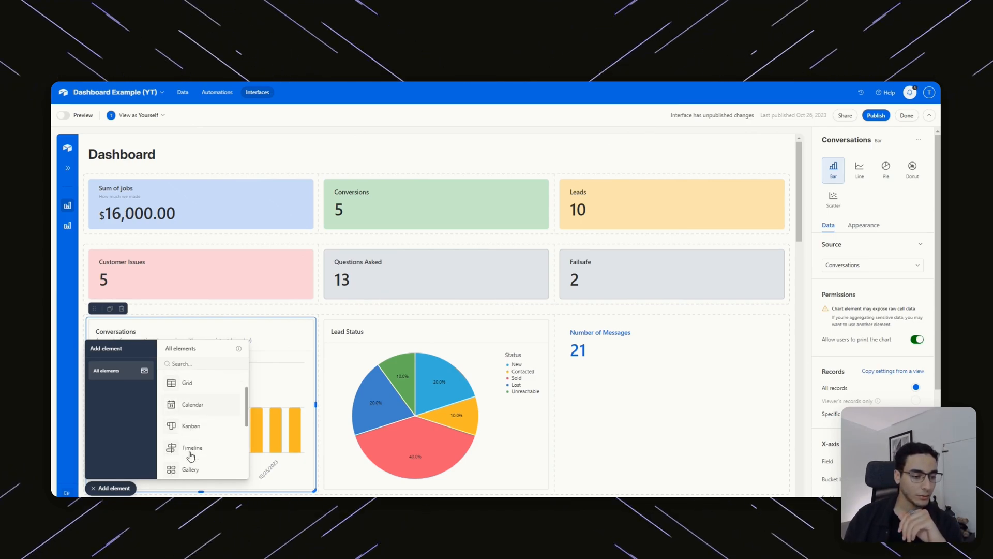
scroll(199, 408, "down", 1)
scroll(199, 440, "down", 1)
left_click_drag(191, 457, 655, 407)
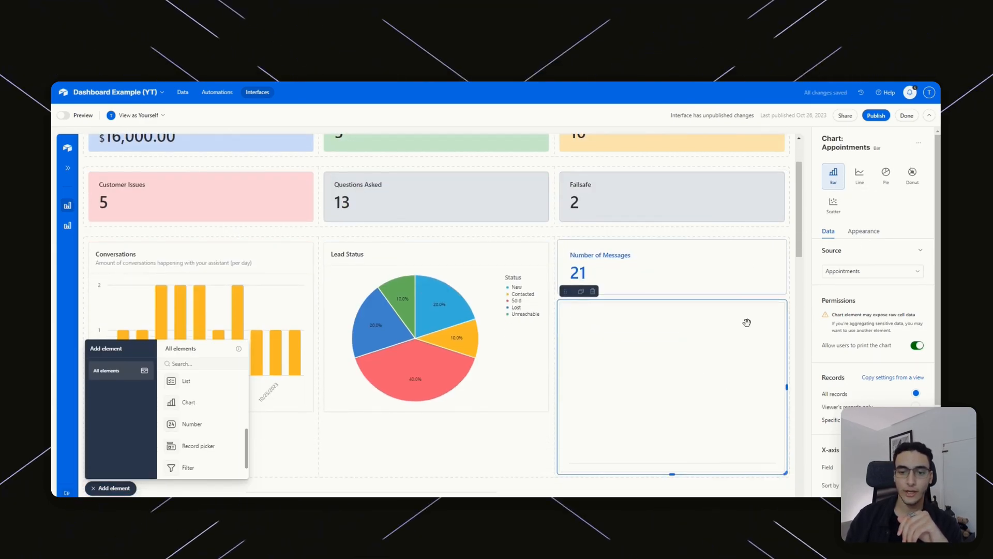
left_click(593, 292)
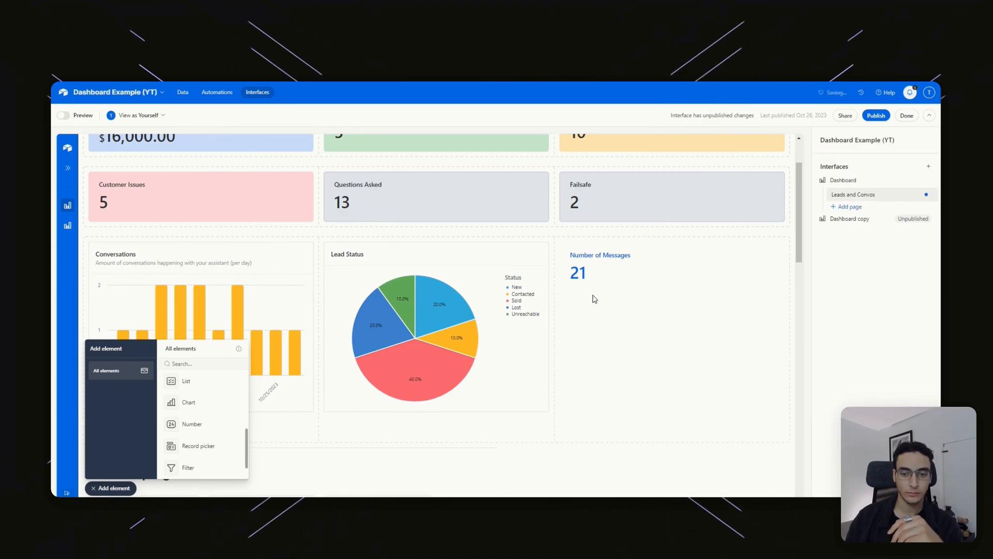
left_click(261, 296)
left_click(95, 488)
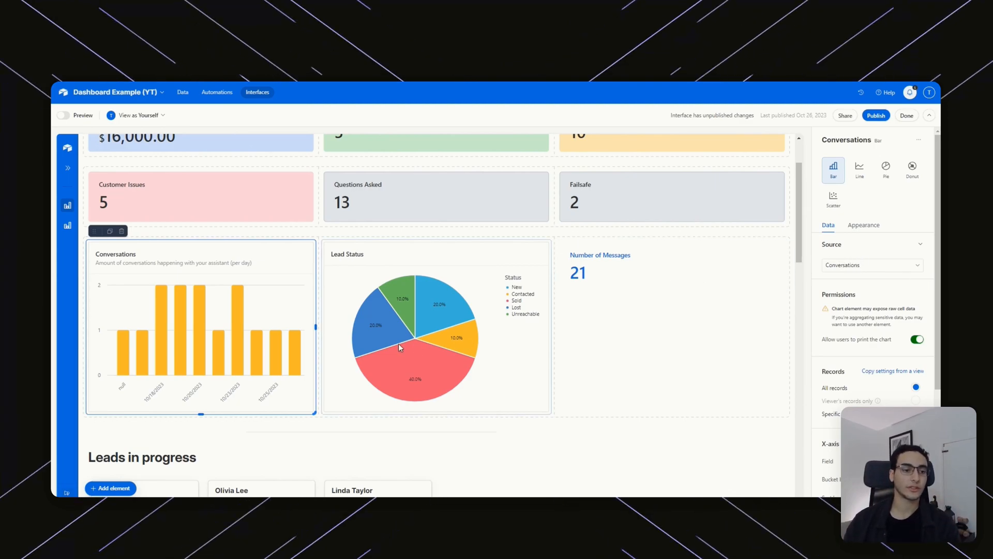
Review the X-axis Bucket by options for DateSubmitted and keep it bucketed by Day.
scroll(833, 198, "down", 3)
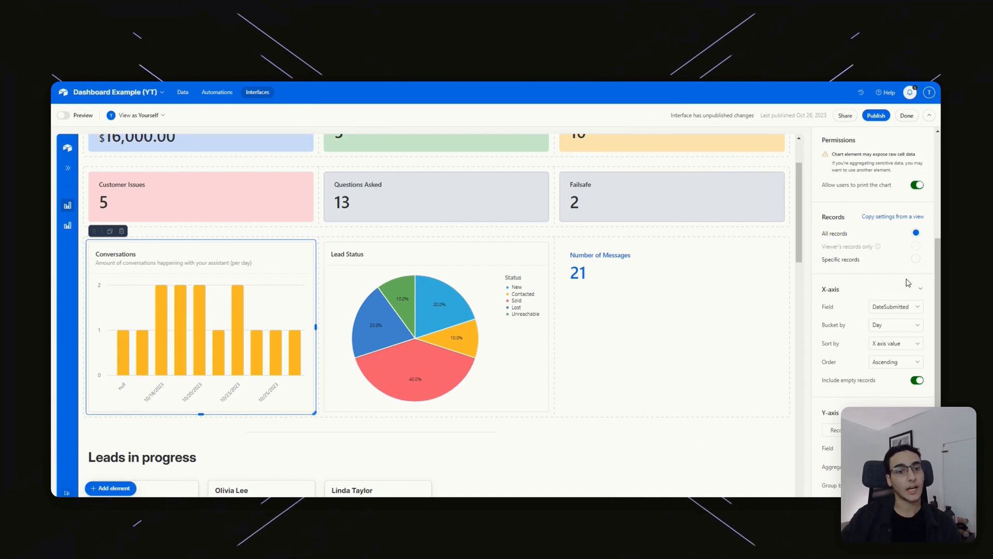
left_click(898, 324)
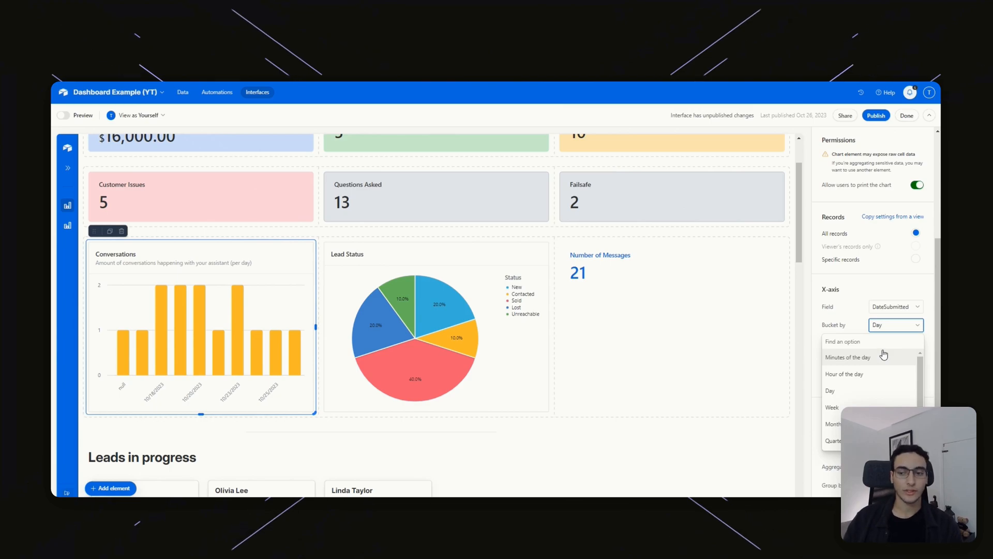
left_click(844, 323)
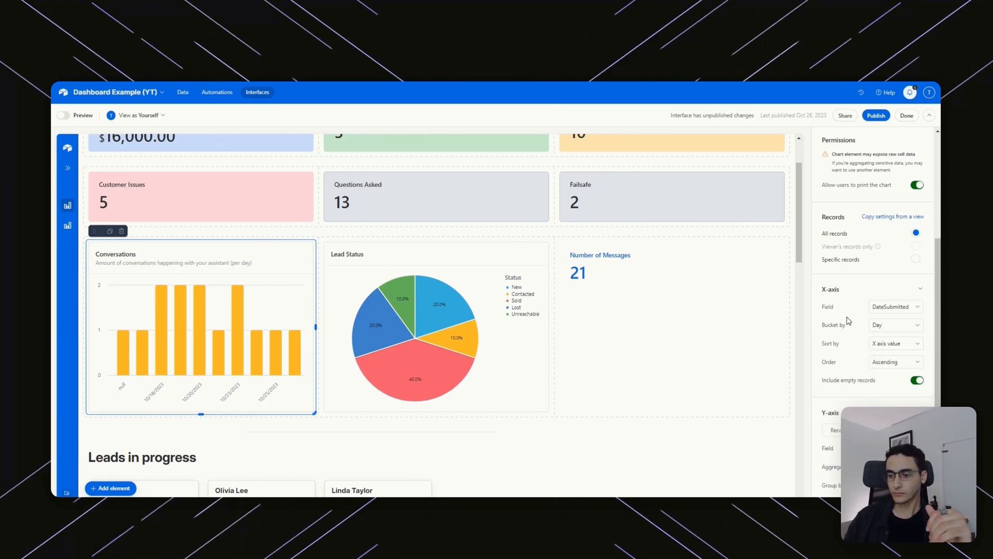
scroll(903, 329, "down", 1)
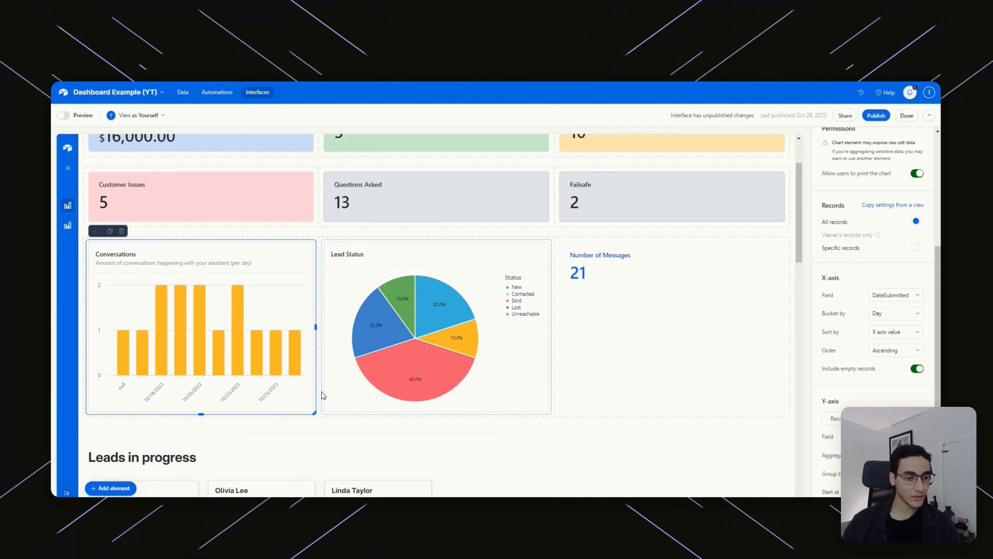
mouse_move(203, 379)
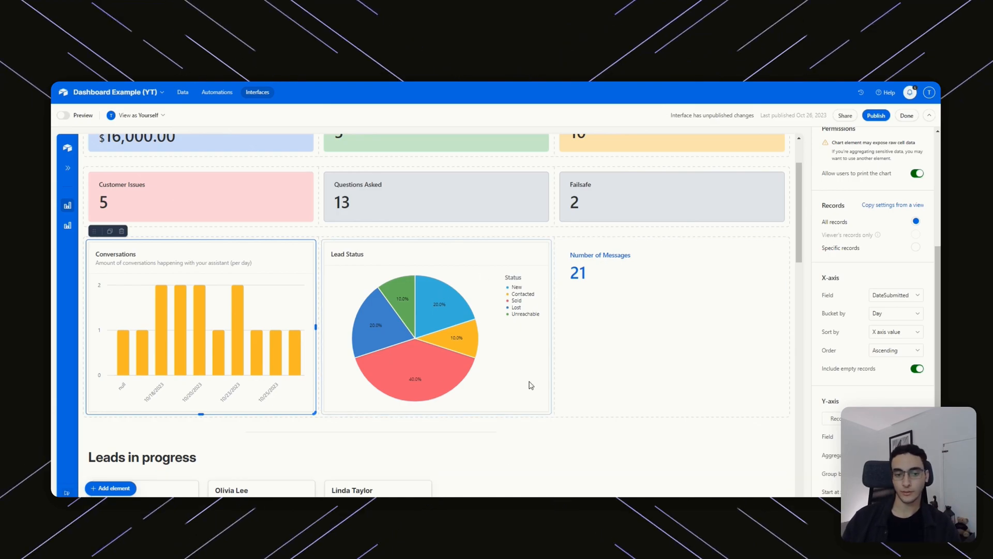
left_click(437, 387)
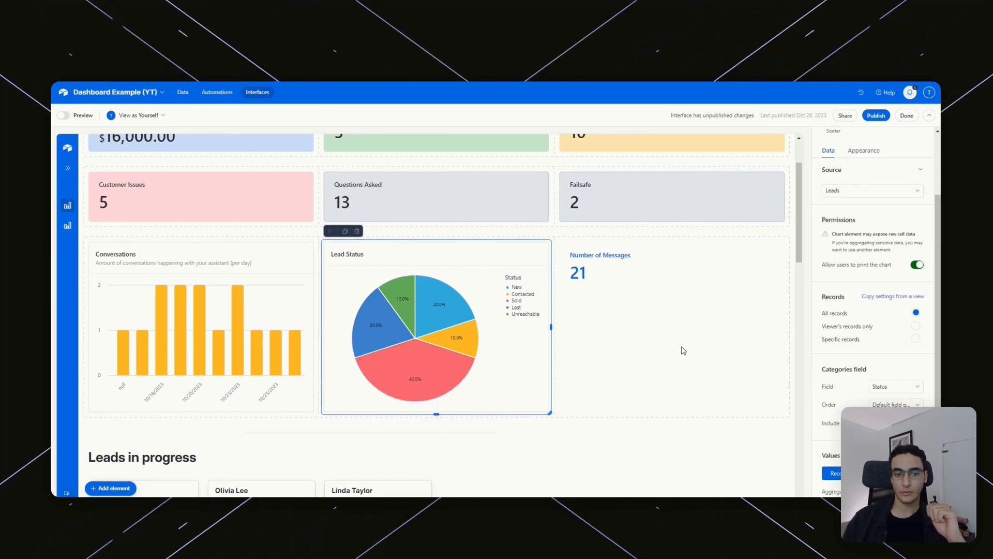
left_click(184, 93)
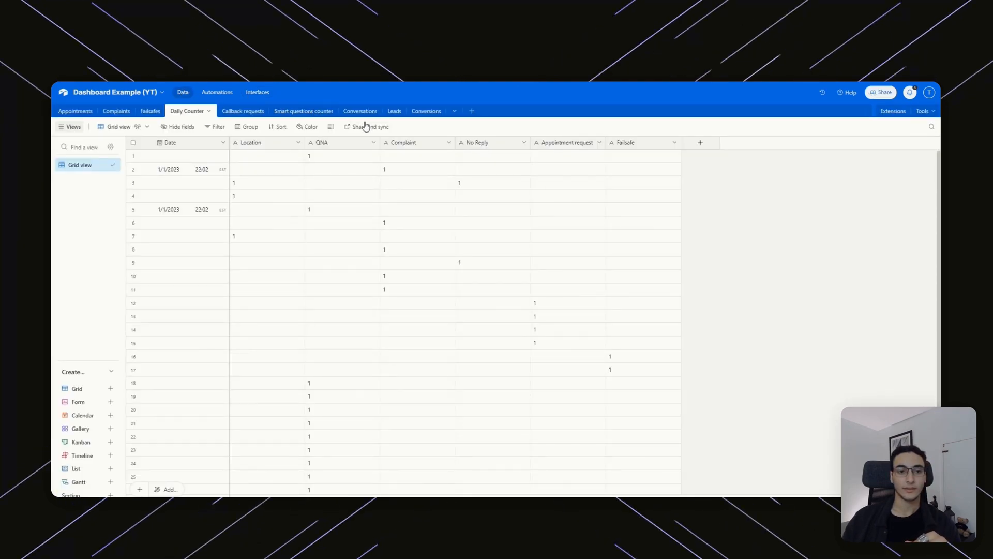
left_click(394, 112)
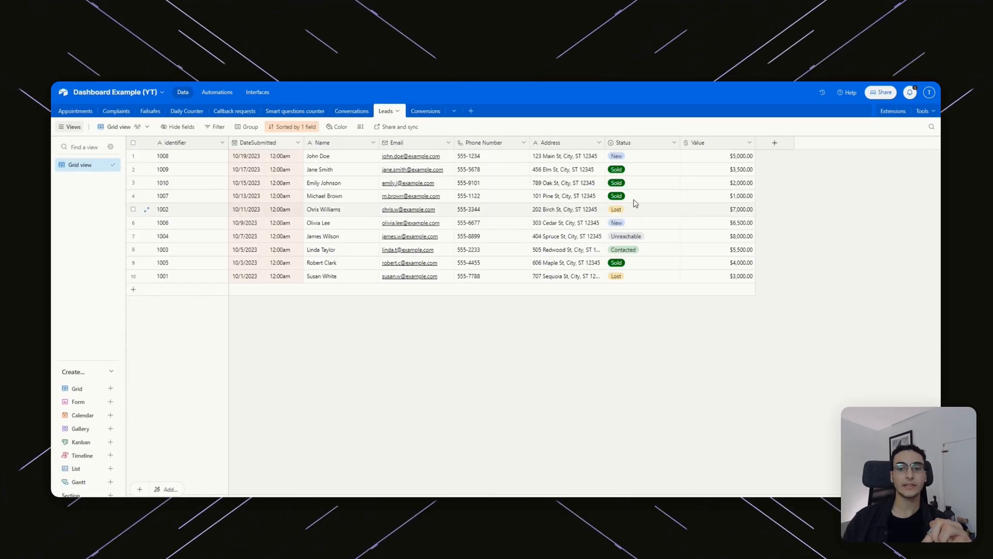
left_click(663, 159)
scroll(646, 227, "down", 2)
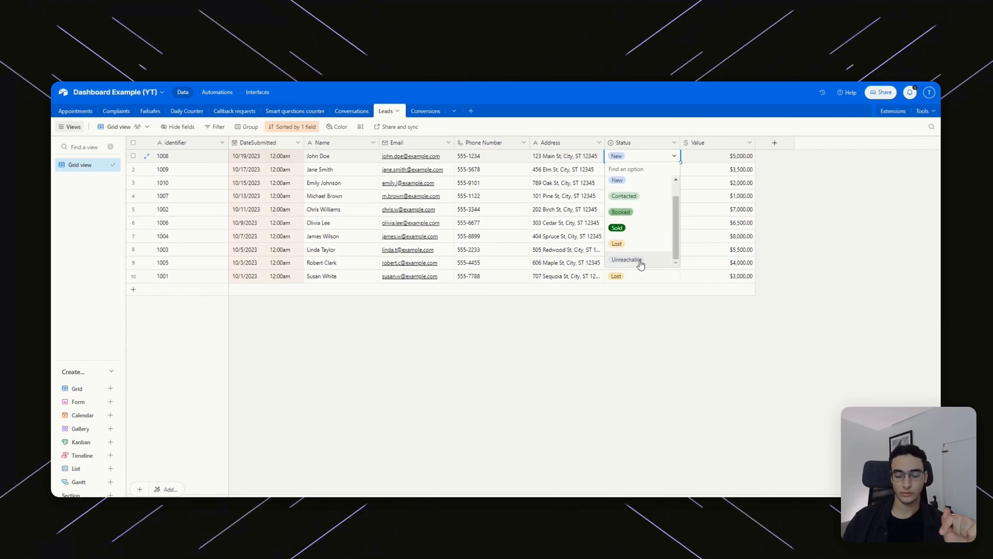
left_click(851, 243)
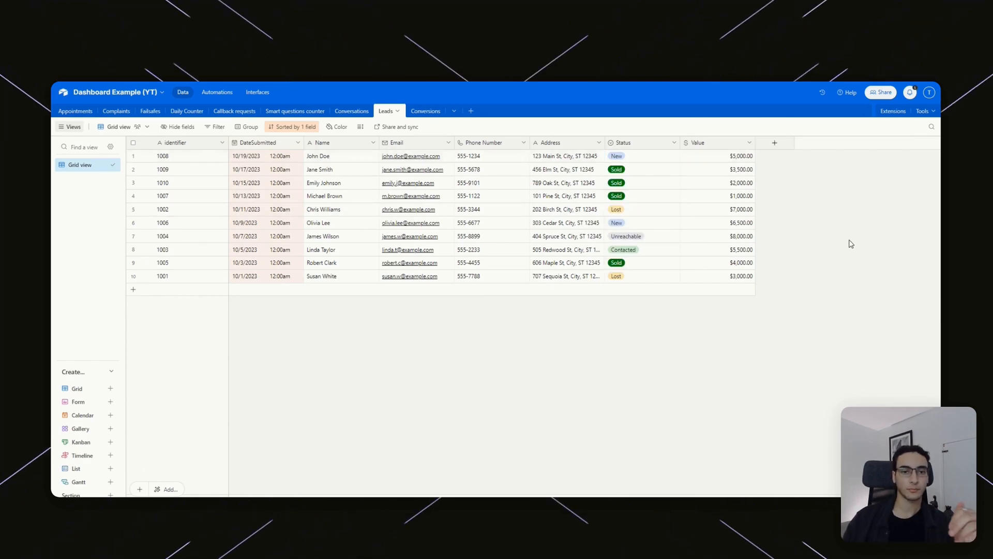
left_click(258, 92)
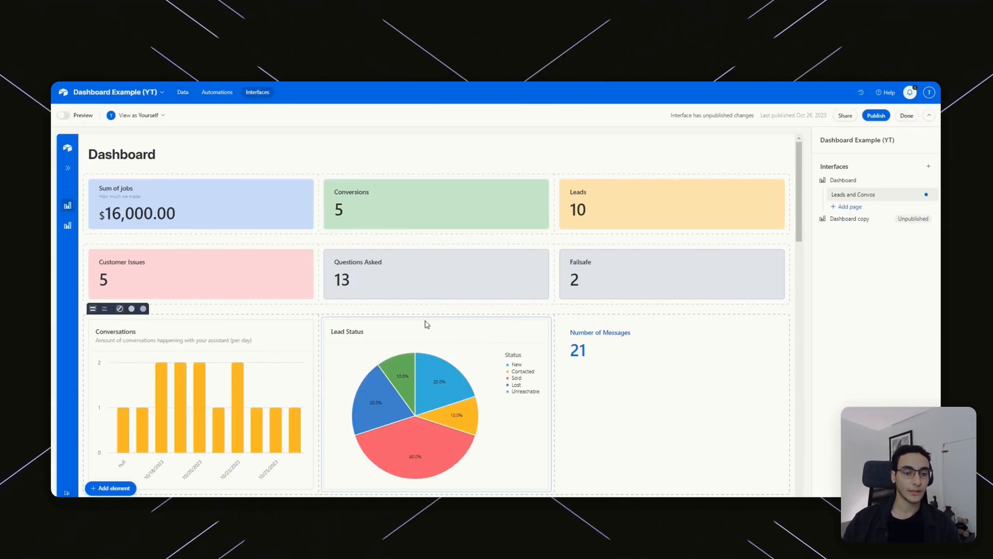
scroll(473, 369, "down", 2)
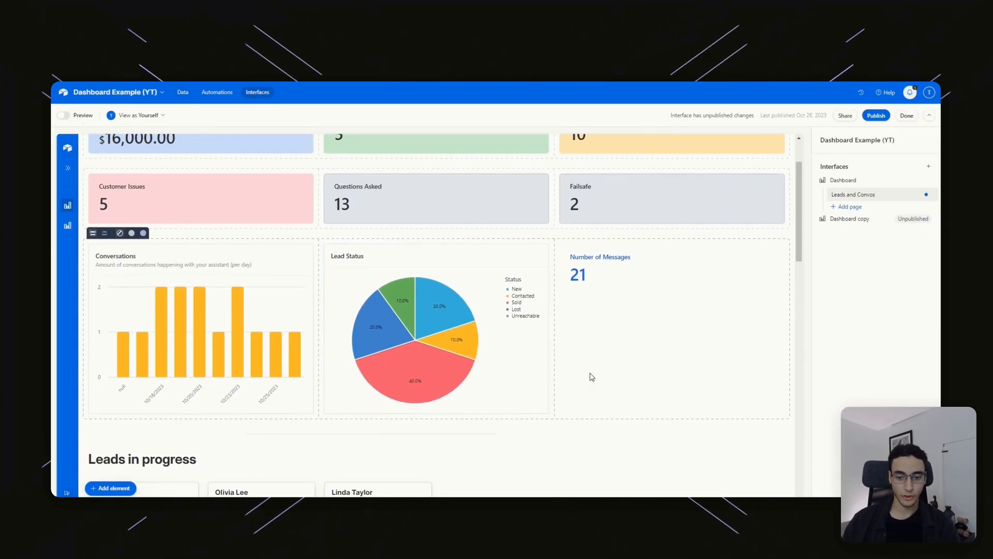
left_click(110, 488)
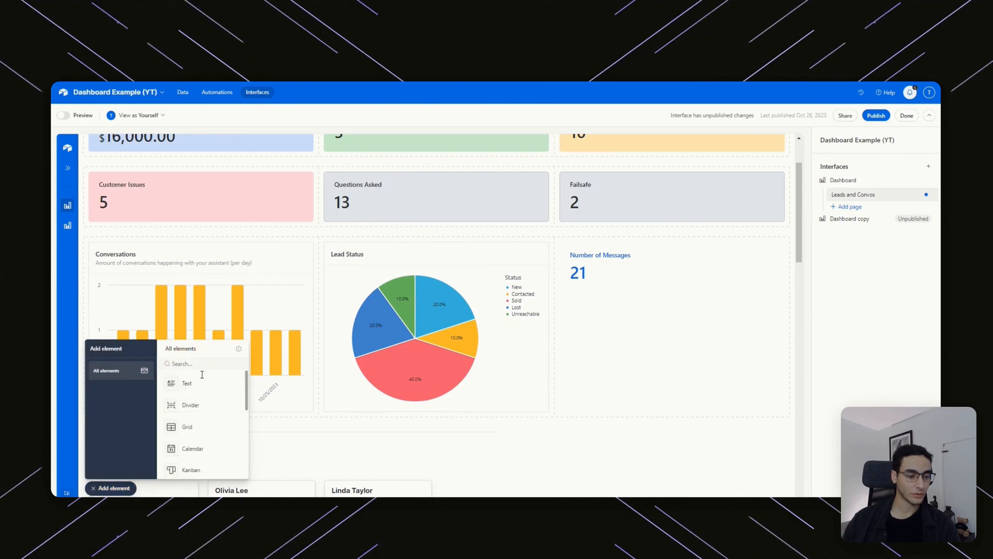
scroll(207, 411, "down", 3)
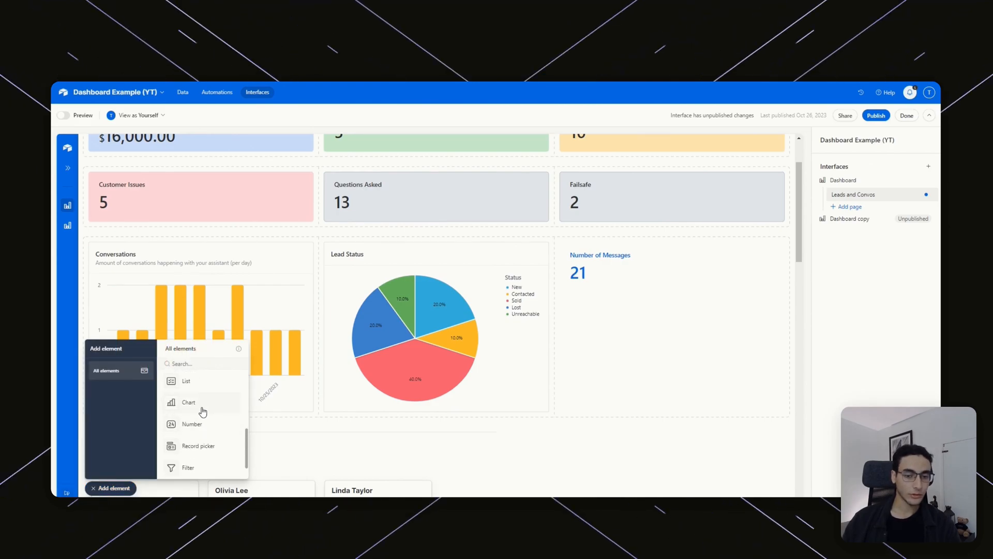
left_click(211, 407)
left_click(687, 332)
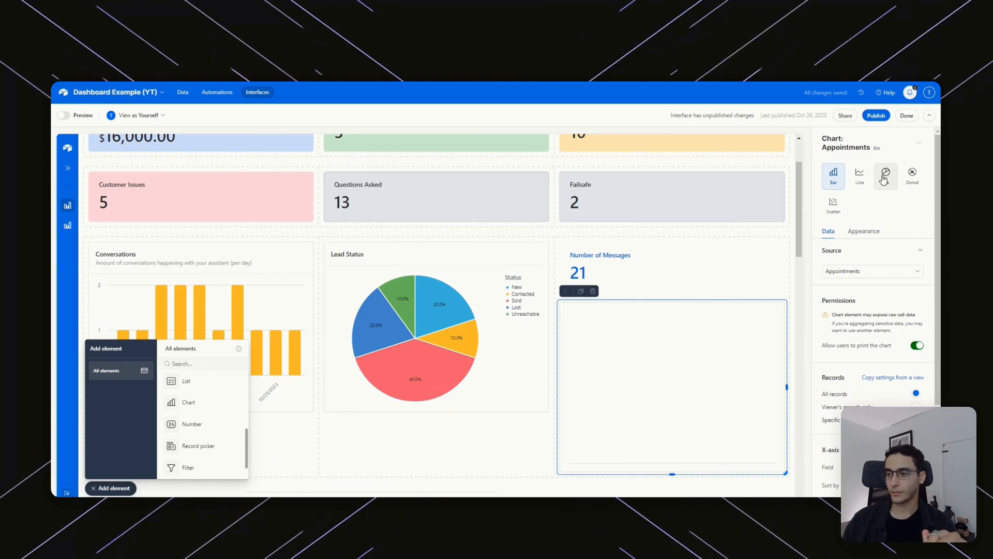
left_click(593, 292)
left_click(515, 324)
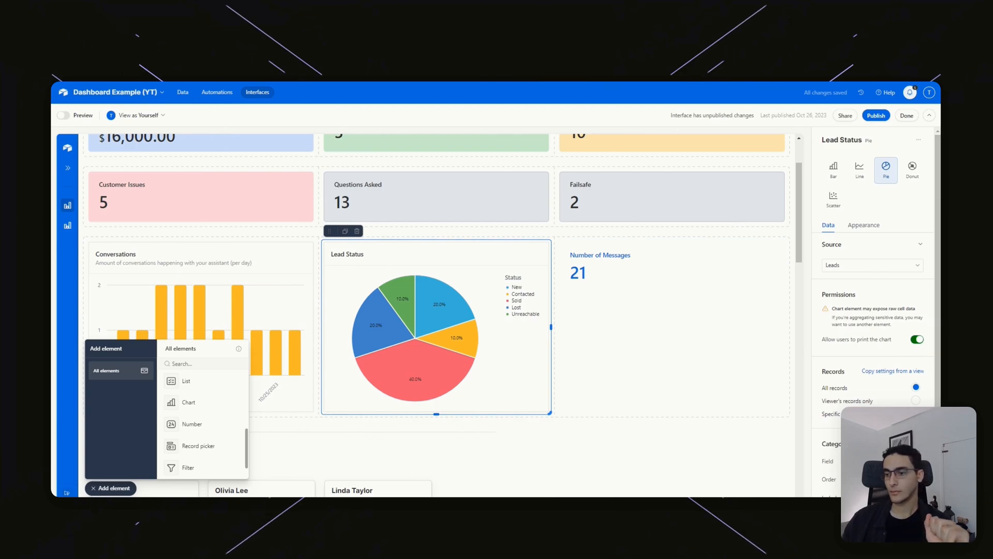
Set the pie chart's Categories field to Status, after briefly trying Value.
scroll(875, 269, "down", 1)
scroll(875, 271, "down", 1)
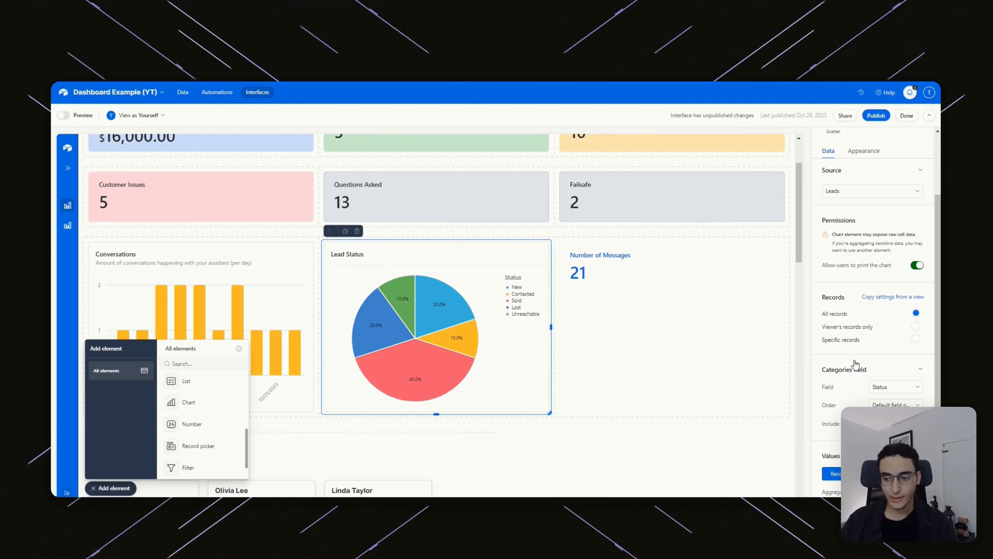
left_click(897, 387)
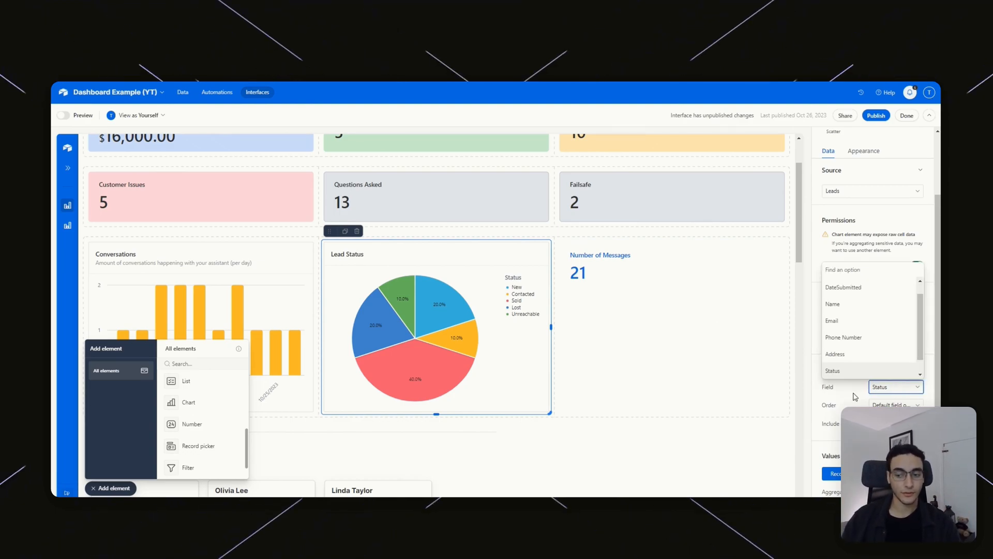
scroll(854, 331, "down", 2)
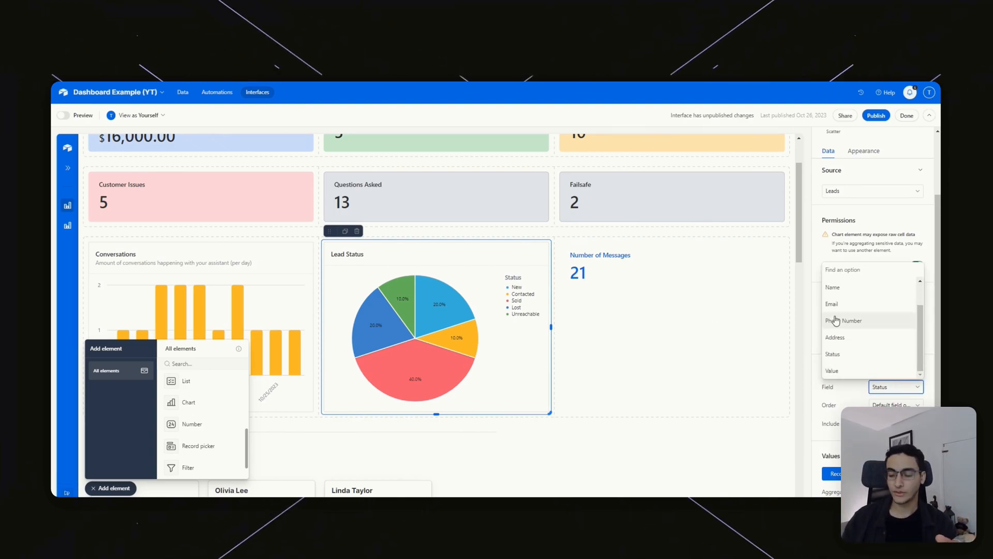
left_click(843, 372)
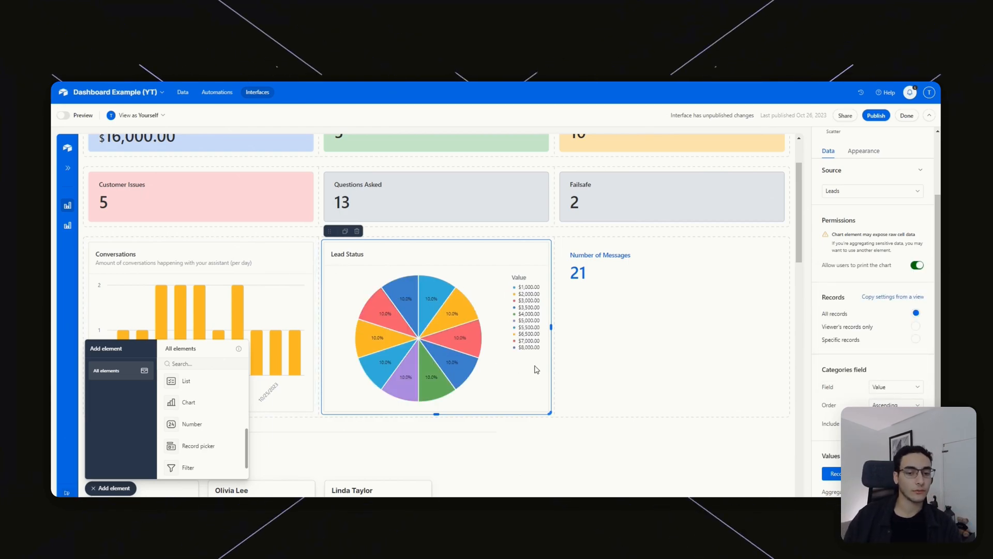
mouse_move(457, 354)
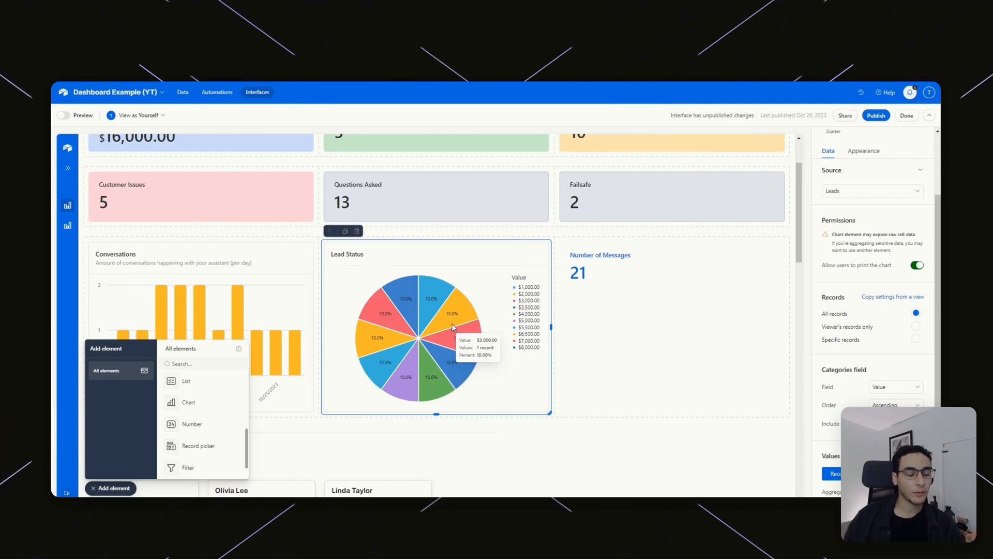
left_click(882, 388)
scroll(878, 305, "up", 1)
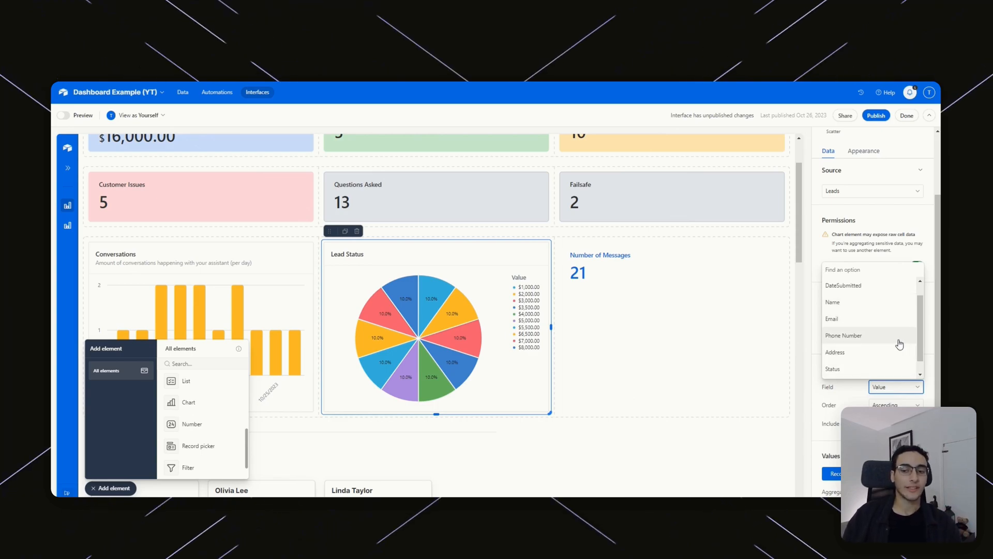
left_click(861, 366)
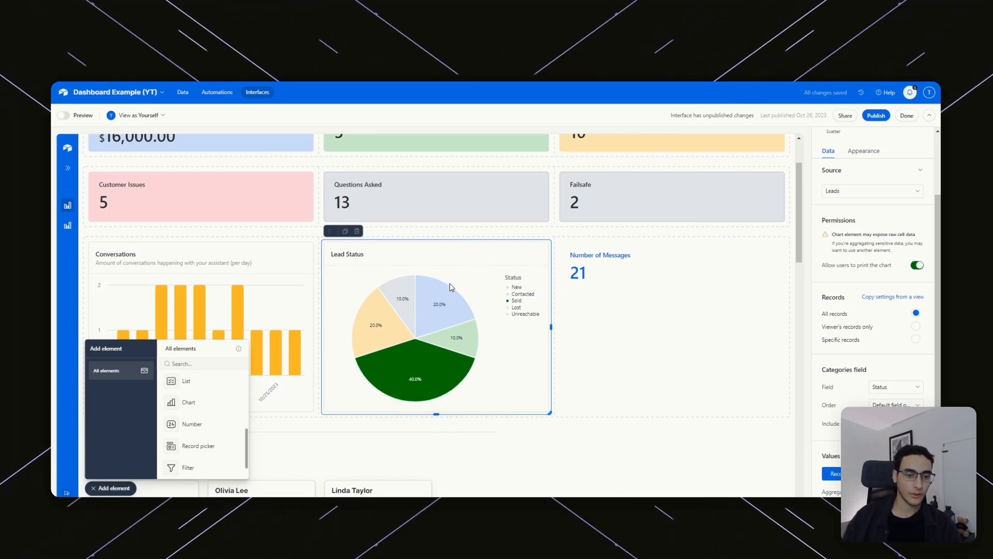
Apply the Airtable colour scheme to the Lead Status pie chart.
left_click(869, 151)
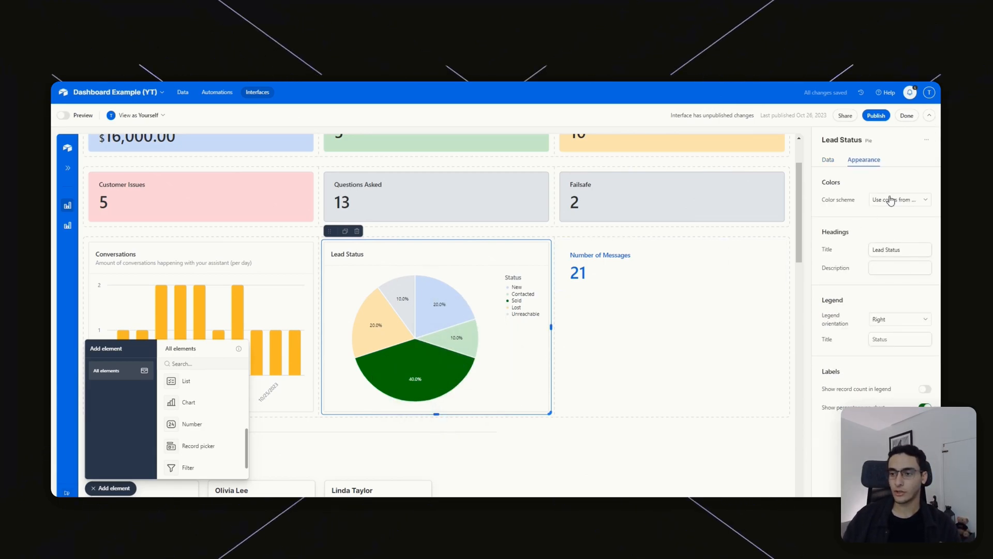
left_click(888, 199)
left_click(860, 261)
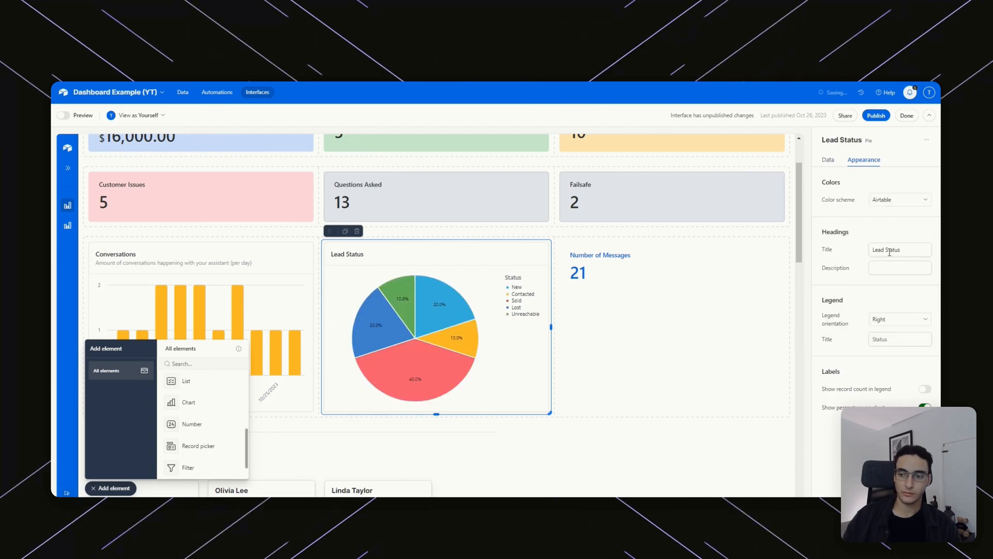
Select the Number of Messages tile (21 records) and switch to the Conversations data grid.
left_click(900, 200)
left_click(526, 386)
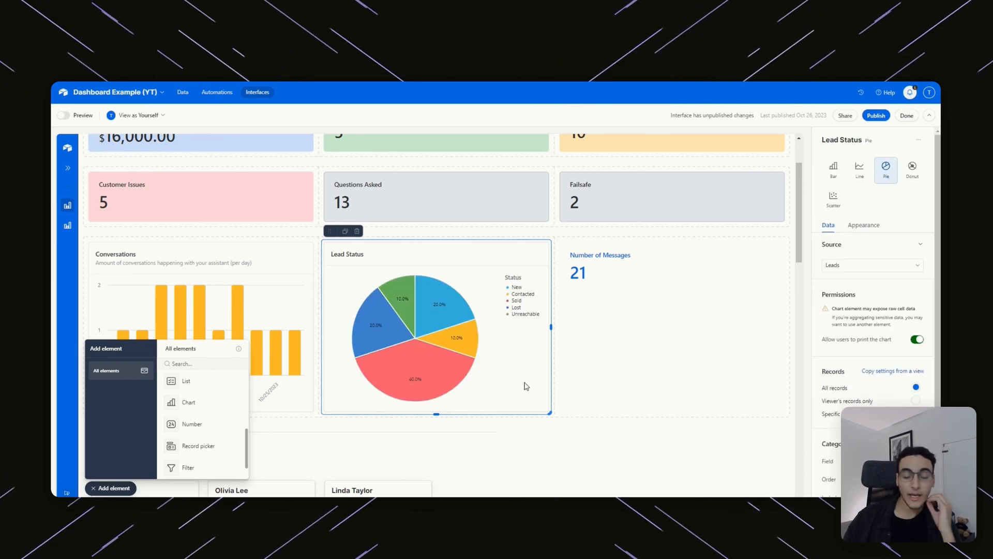
left_click(639, 286)
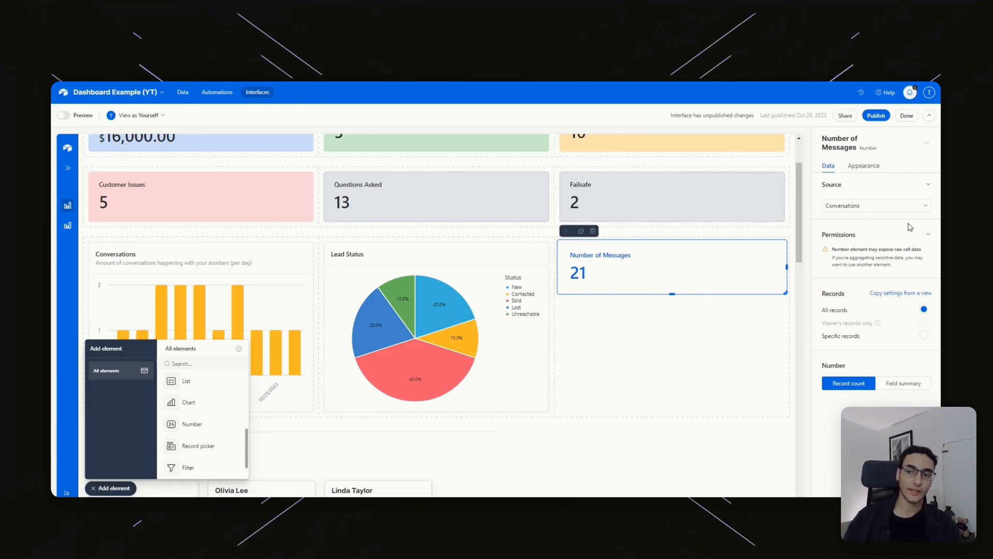
scroll(517, 238, "up", 2)
scroll(673, 218, "down", 4)
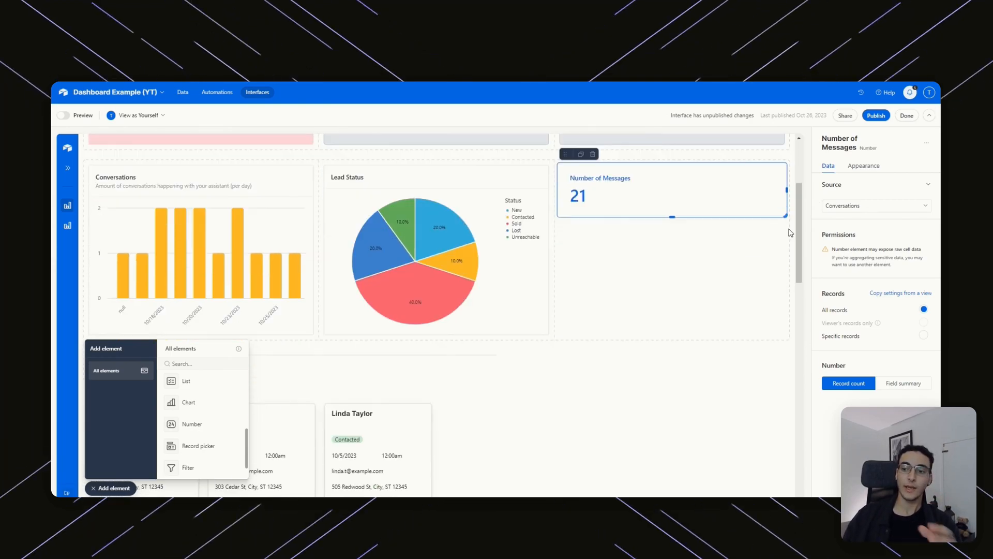
scroll(647, 310, "up", 3)
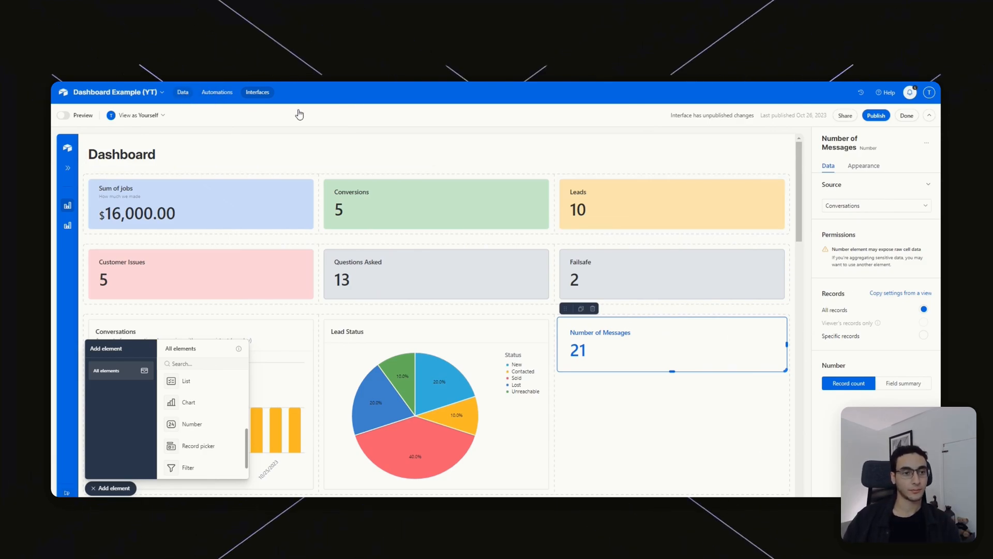
left_click(182, 92)
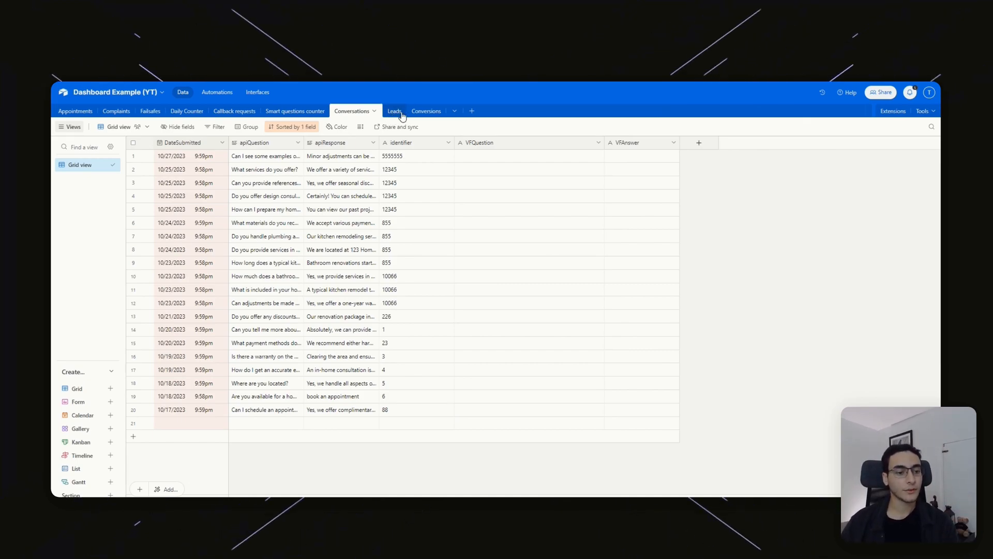
Add an empty Conversations record and return to the dashboard, where Number of Messages reads 22.
left_click(133, 439)
left_click(271, 457)
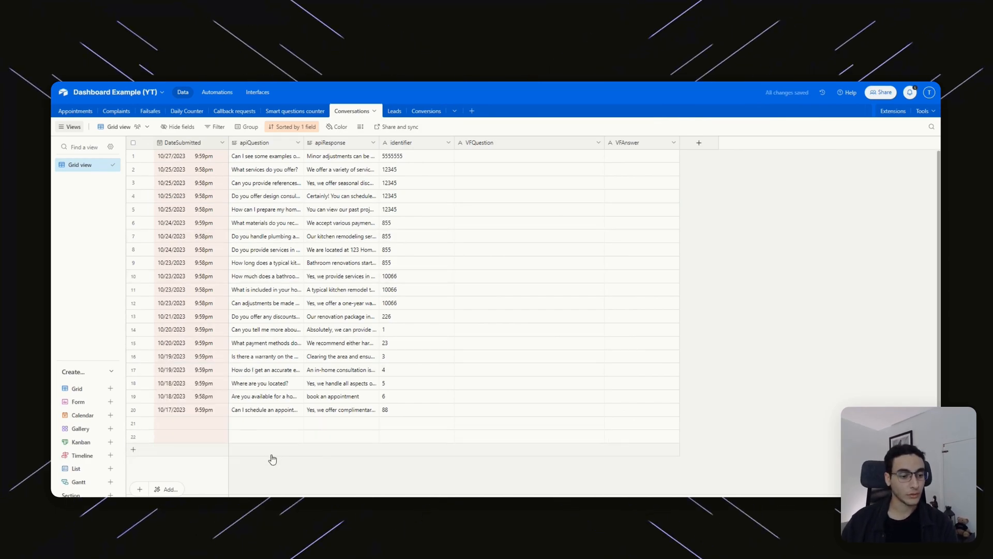
left_click(266, 94)
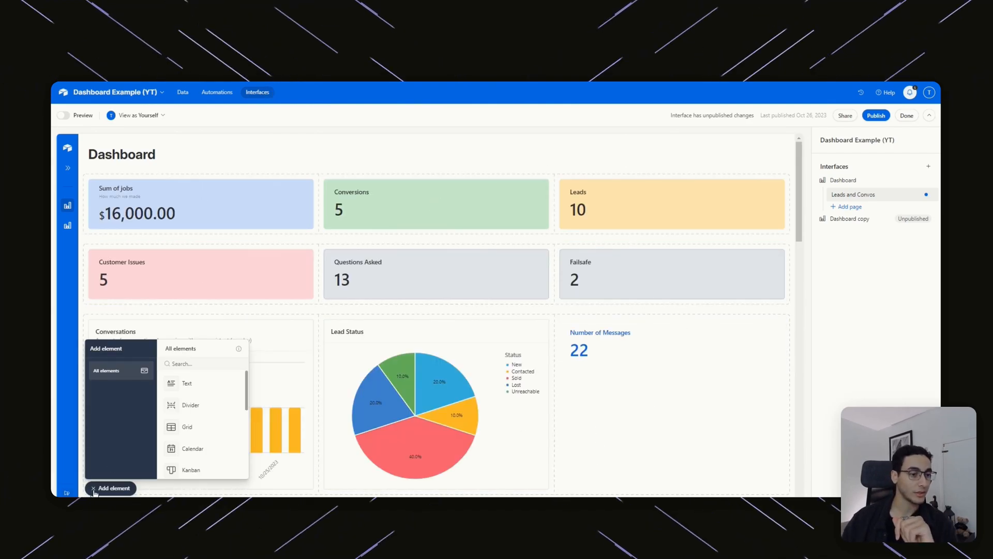
Close the Add element panel and select the Leads in progress gallery lower on the dashboard.
left_click(95, 489)
scroll(688, 356, "down", 1)
scroll(629, 253, "down", 3)
scroll(656, 239, "up", 4)
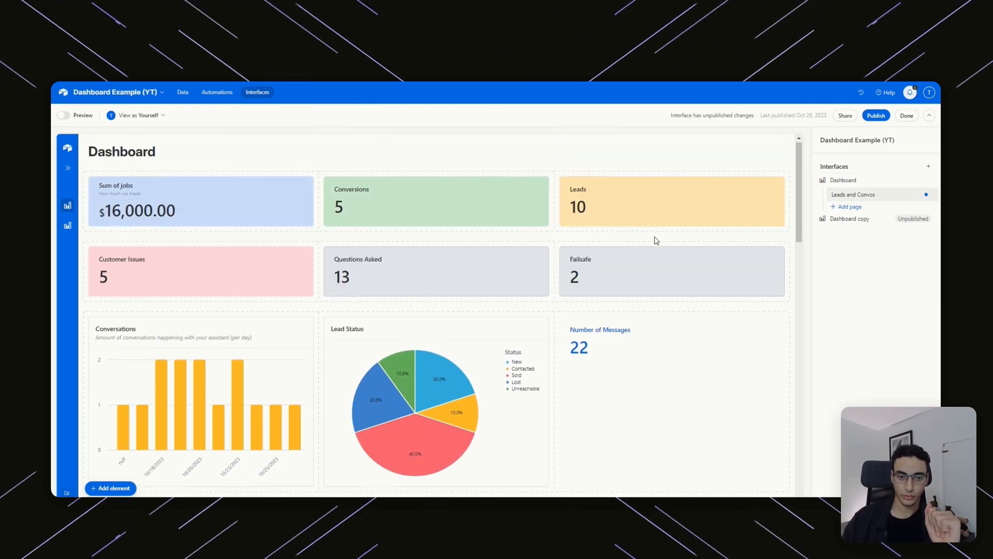
scroll(661, 227, "down", 2)
scroll(661, 225, "down", 3)
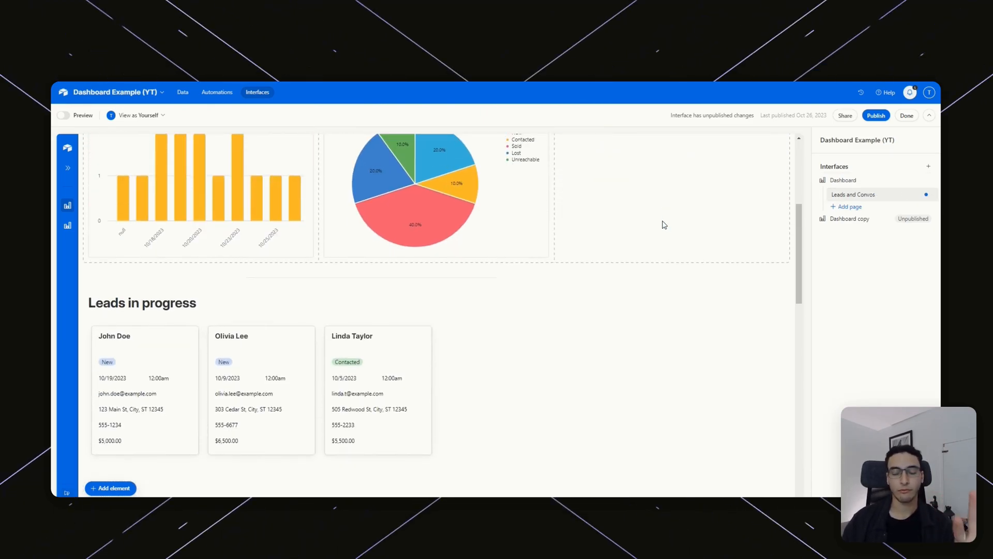
scroll(662, 222, "up", 2)
scroll(664, 222, "up", 3)
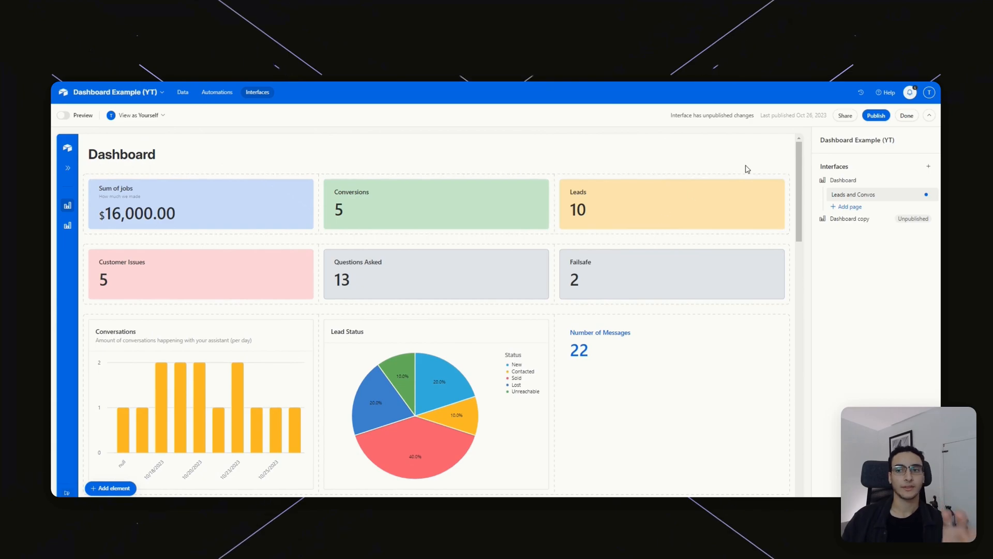
scroll(642, 232, "down", 4)
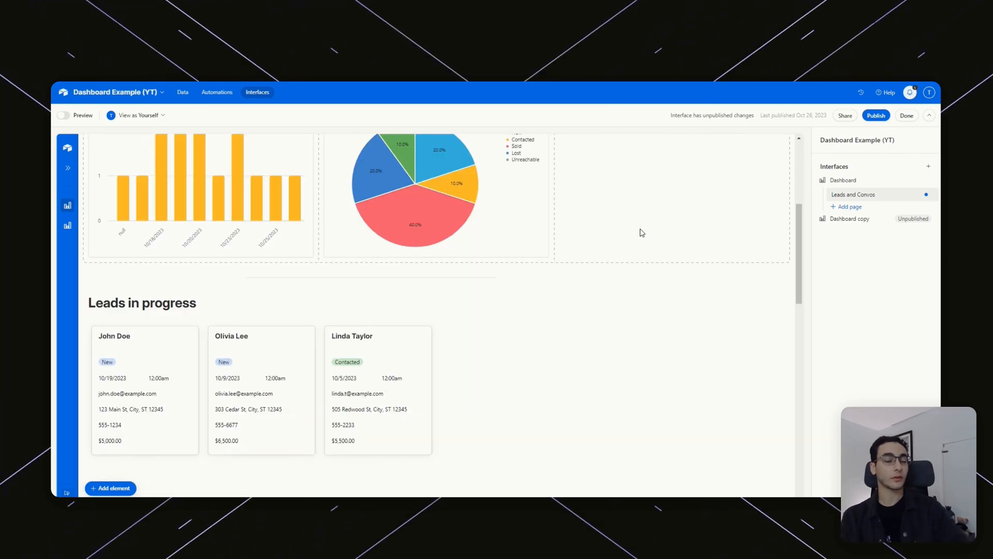
scroll(643, 201, "down", 1)
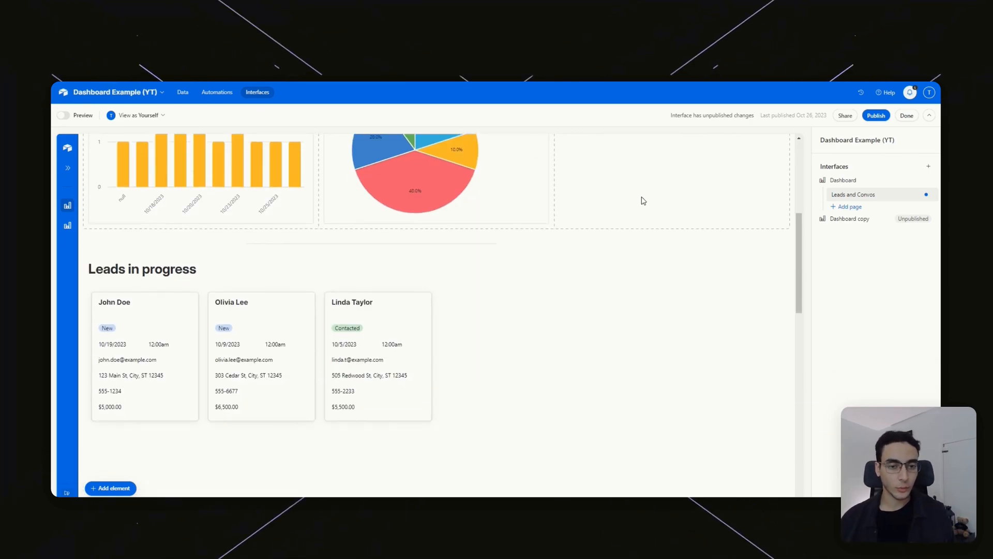
scroll(417, 279, "down", 4)
scroll(501, 226, "up", 3)
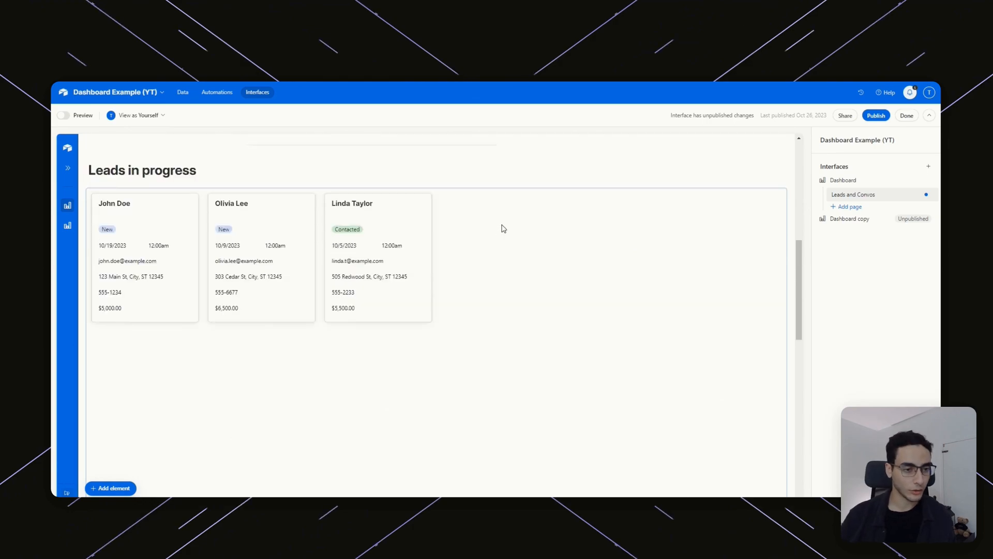
left_click(500, 355)
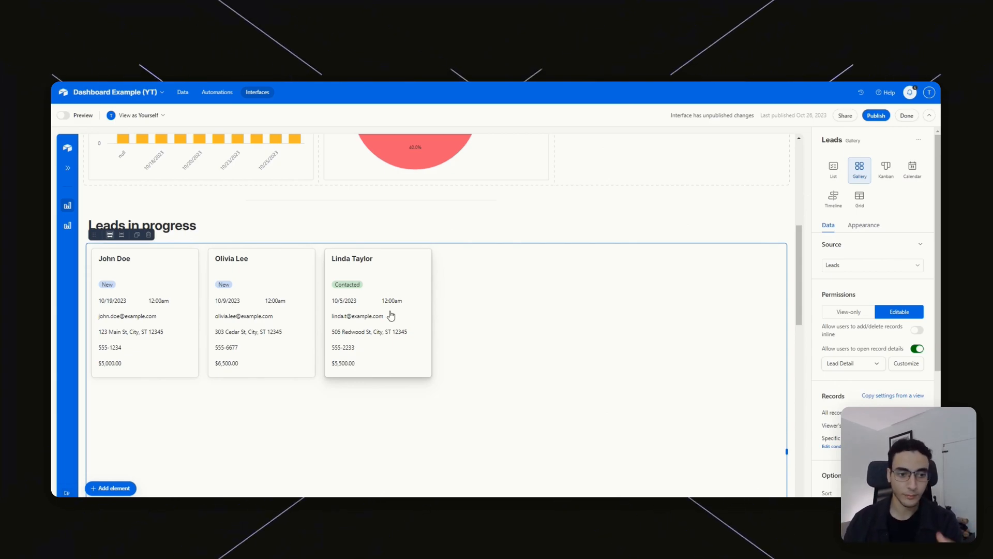
Add a trial Appointments gallery beside the lead cards, then delete it.
scroll(610, 275, "down", 2)
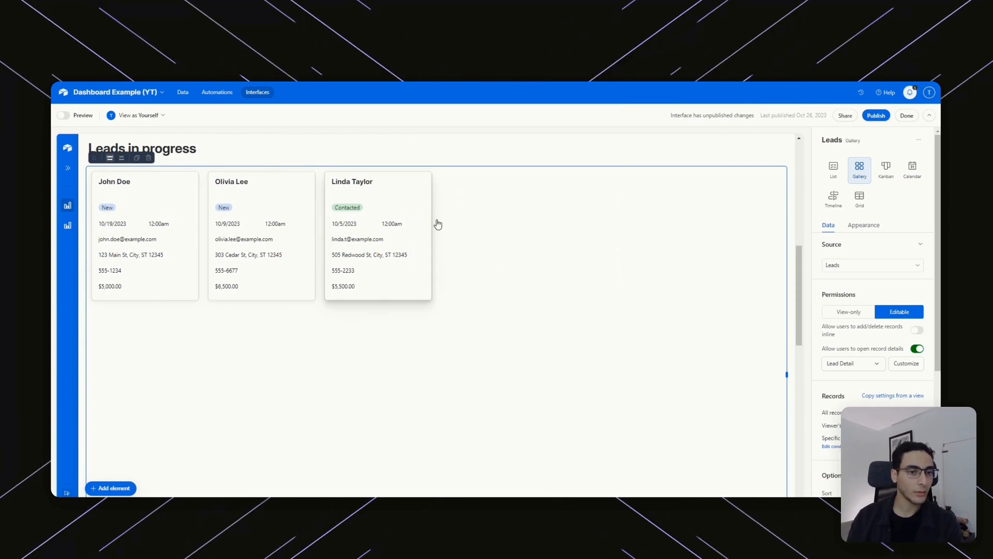
left_click(112, 489)
scroll(204, 399, "down", 3)
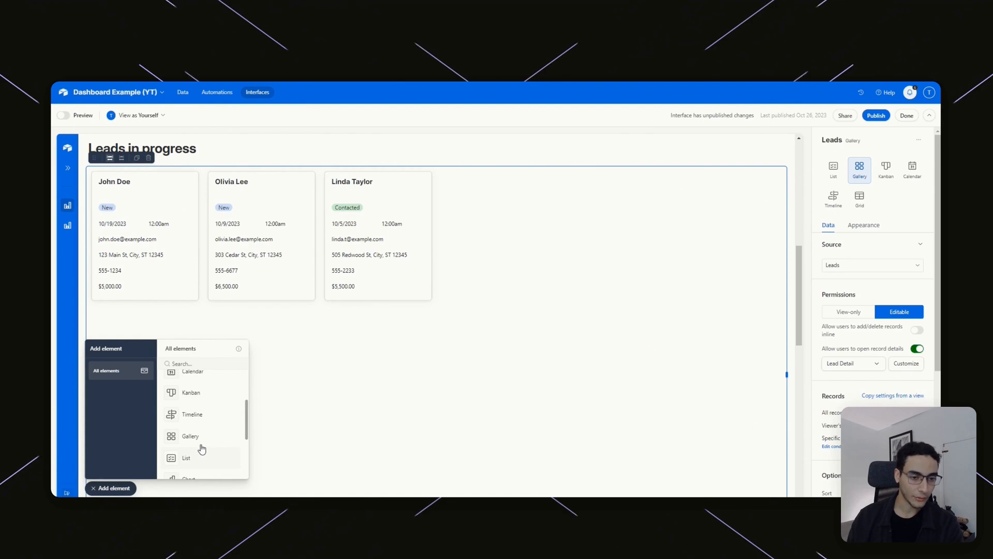
left_click_drag(382, 410, 632, 279)
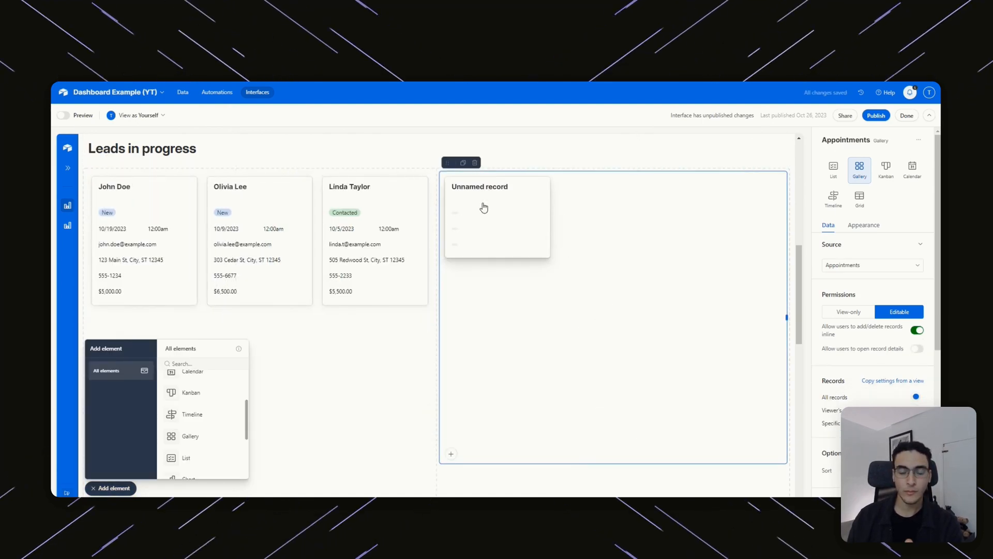
left_click(383, 390)
left_click(634, 300)
right_click(681, 229)
left_click(680, 268)
left_click(475, 163)
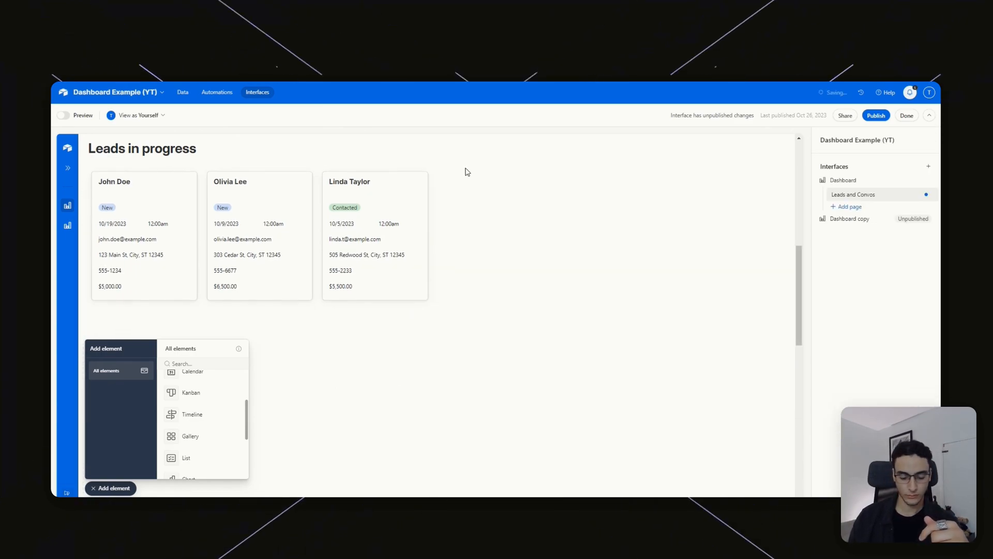
Stretch the Leads in progress gallery to the full dashboard width.
left_click(437, 373)
left_click_drag(436, 372, 778, 389)
left_click(473, 243)
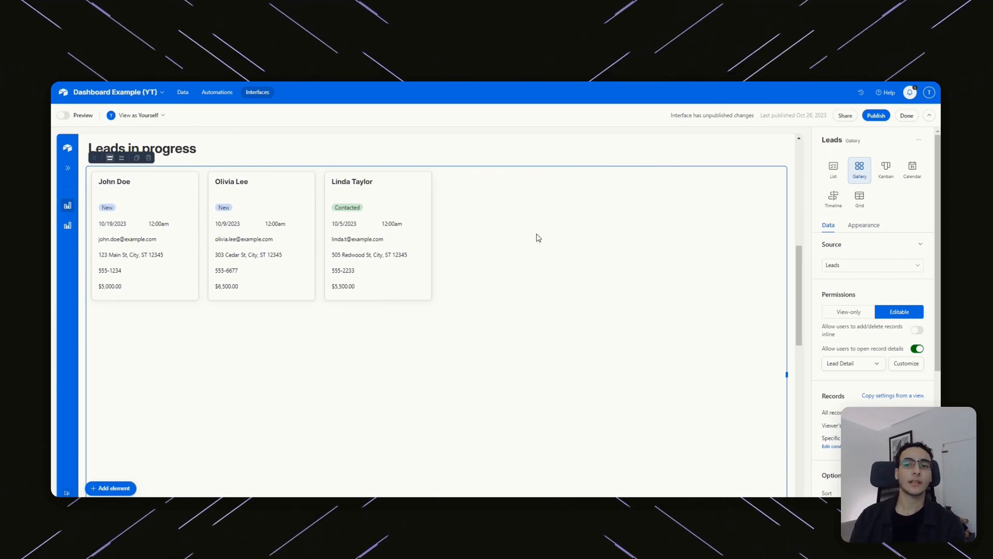
scroll(624, 320, "up", 1)
scroll(624, 320, "up", 5)
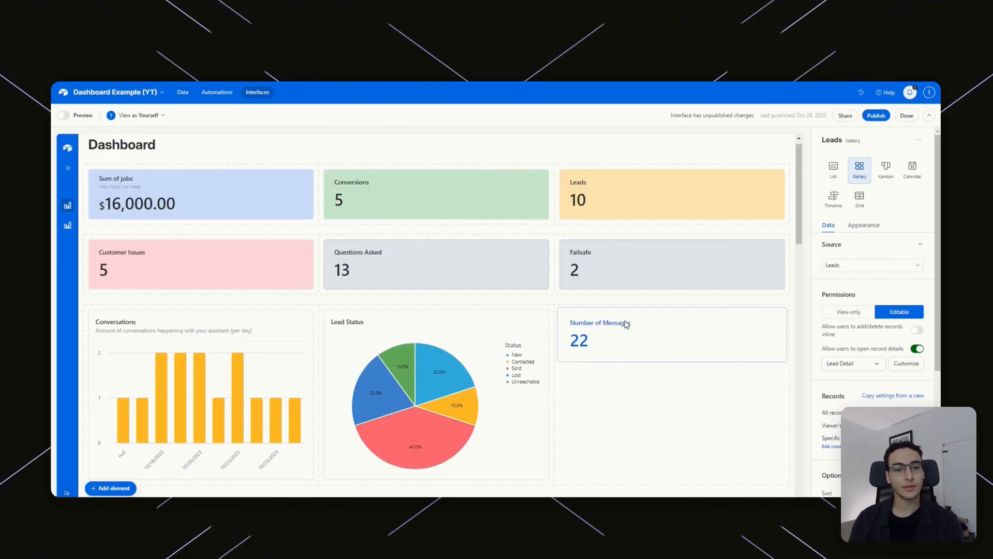
scroll(635, 310, "down", 6)
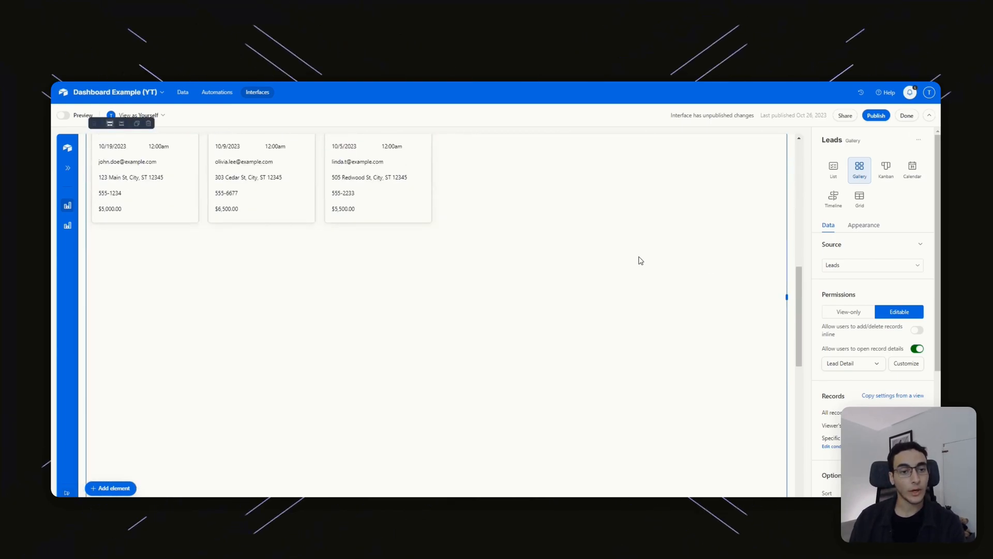
scroll(639, 260, "up", 2)
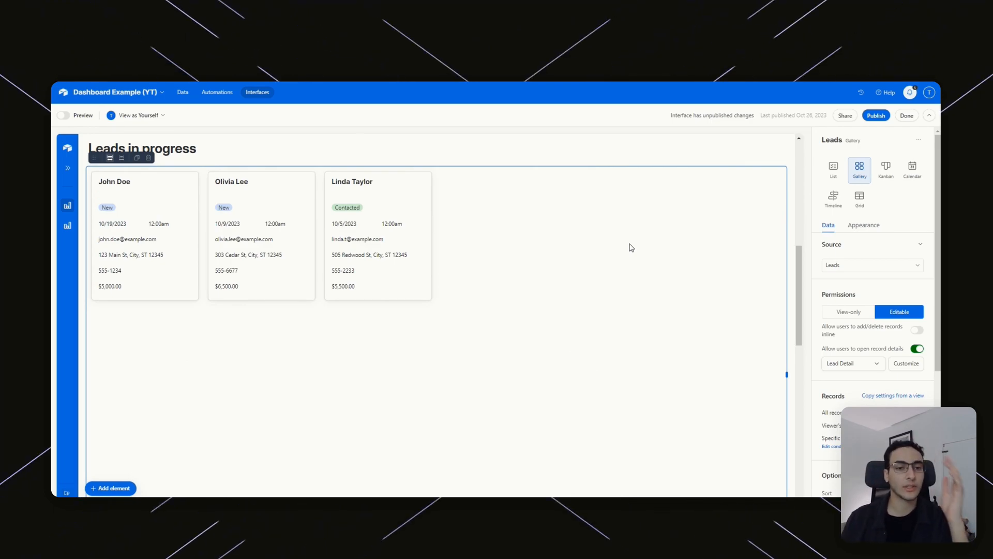
scroll(547, 250, "up", 10)
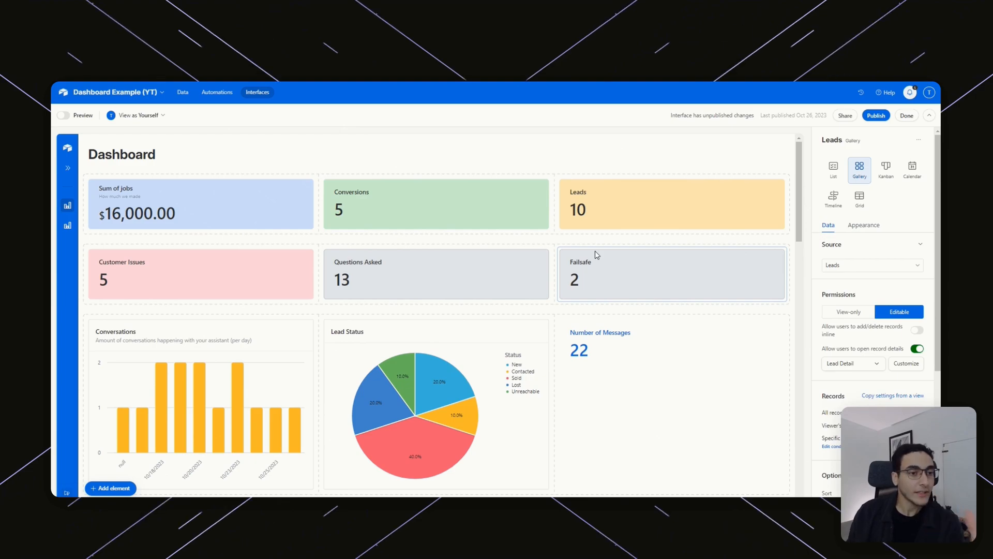
scroll(596, 253, "down", 10)
scroll(415, 243, "up", 3)
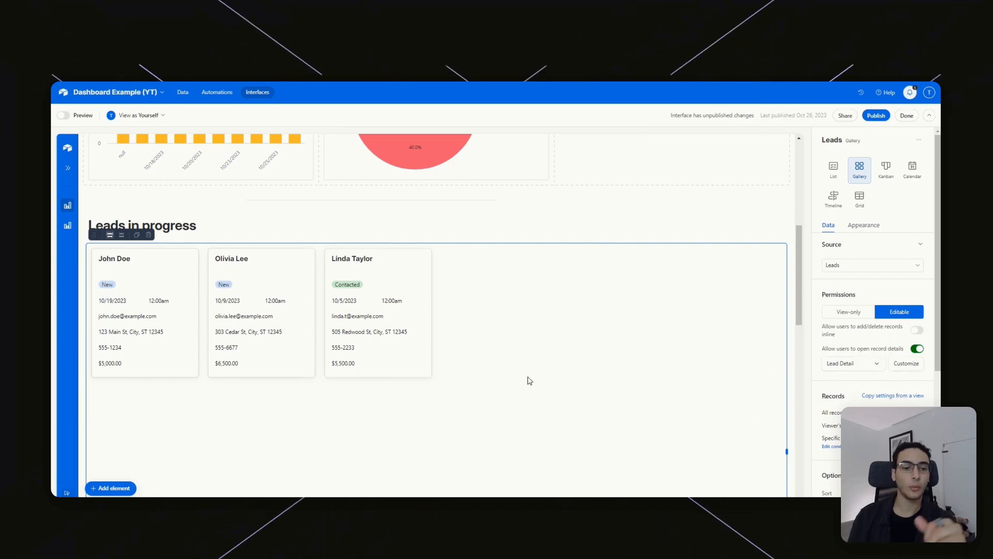
Open the Contacted lead's Lead Detail sidesheet and confirm its title field is Address.
left_click(415, 331)
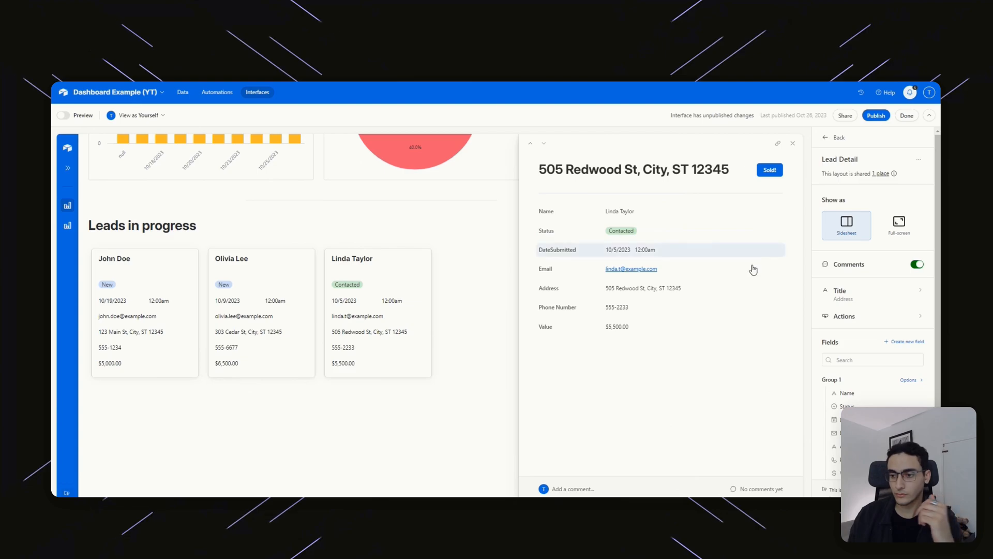
left_click(854, 293)
left_click(897, 217)
left_click(896, 217)
left_click(826, 140)
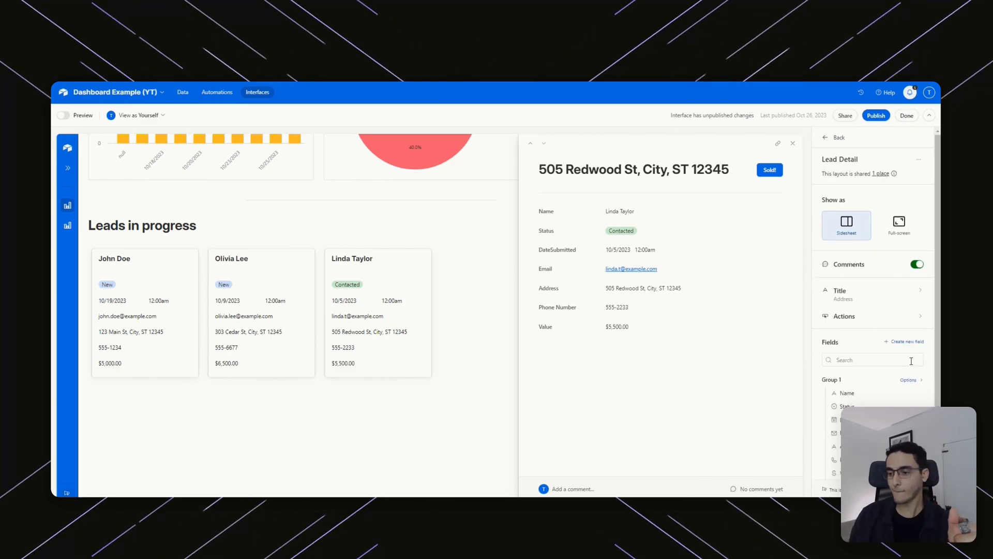
scroll(871, 290, "down", 2)
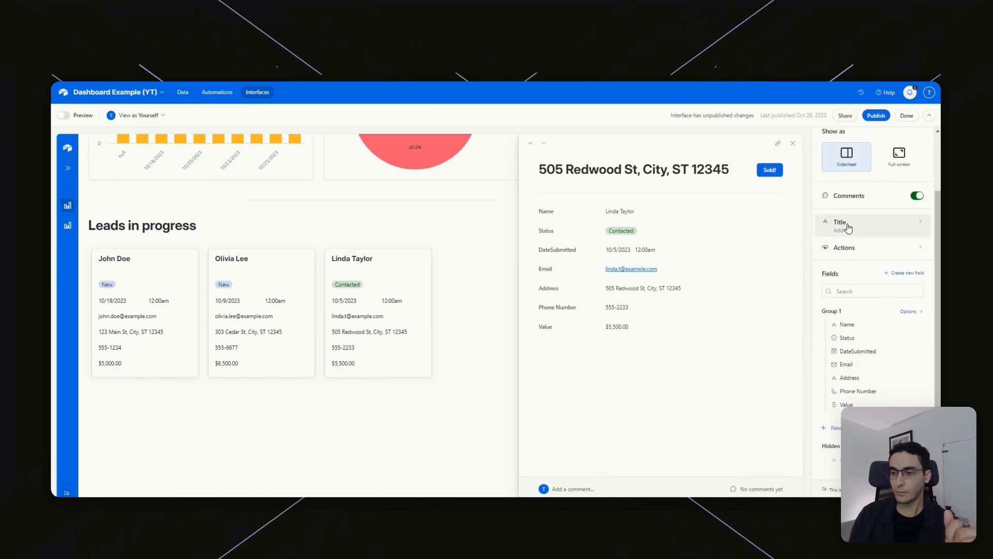
Inspect the Sold! button's update-record action, which sets the Status field to Sold.
left_click(878, 250)
left_click(885, 177)
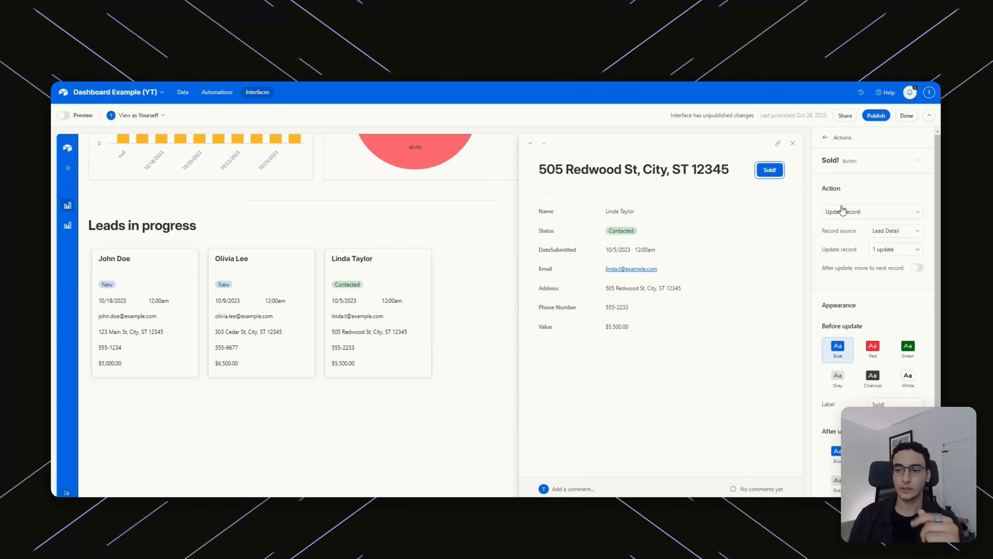
left_click(838, 137)
left_click(835, 137)
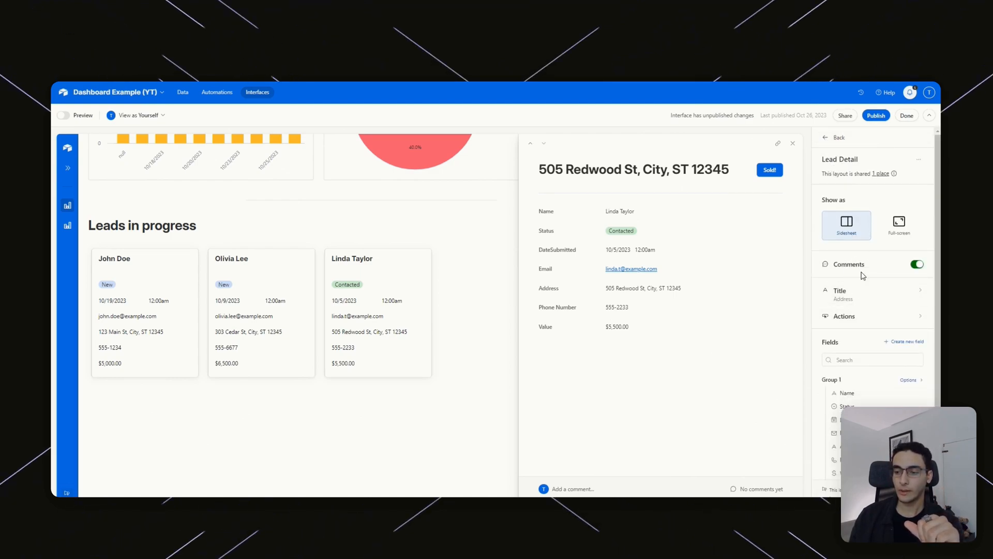
left_click(860, 318)
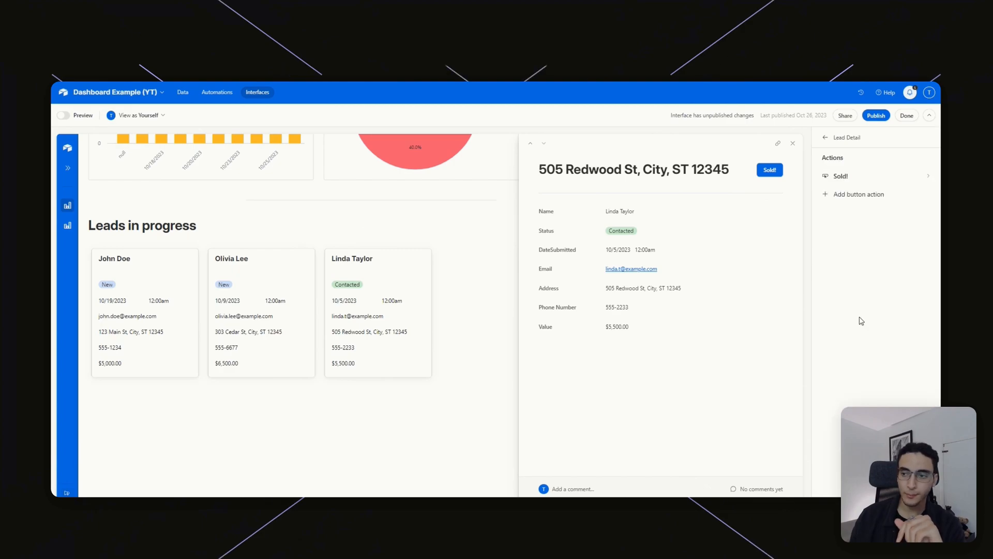
left_click(847, 179)
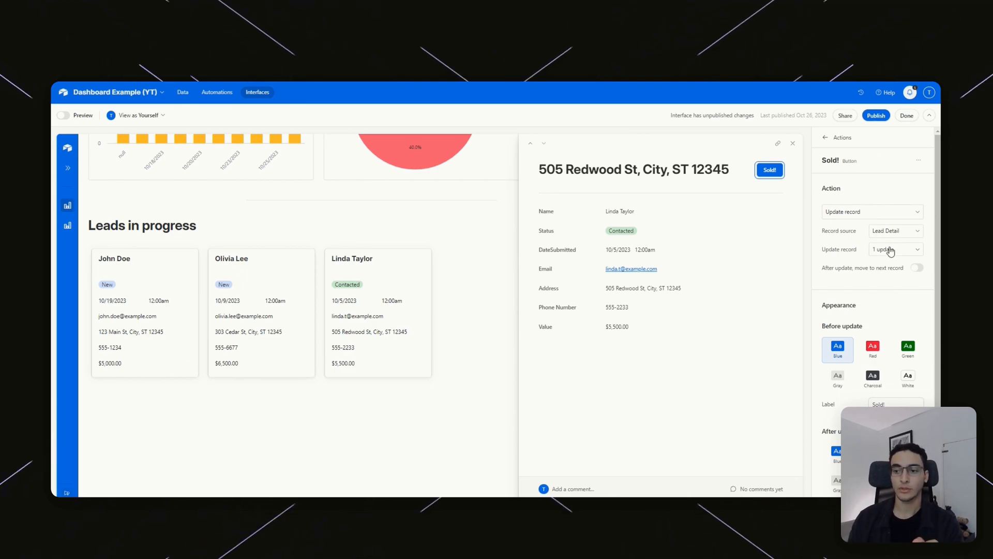
left_click(871, 211)
left_click(879, 215)
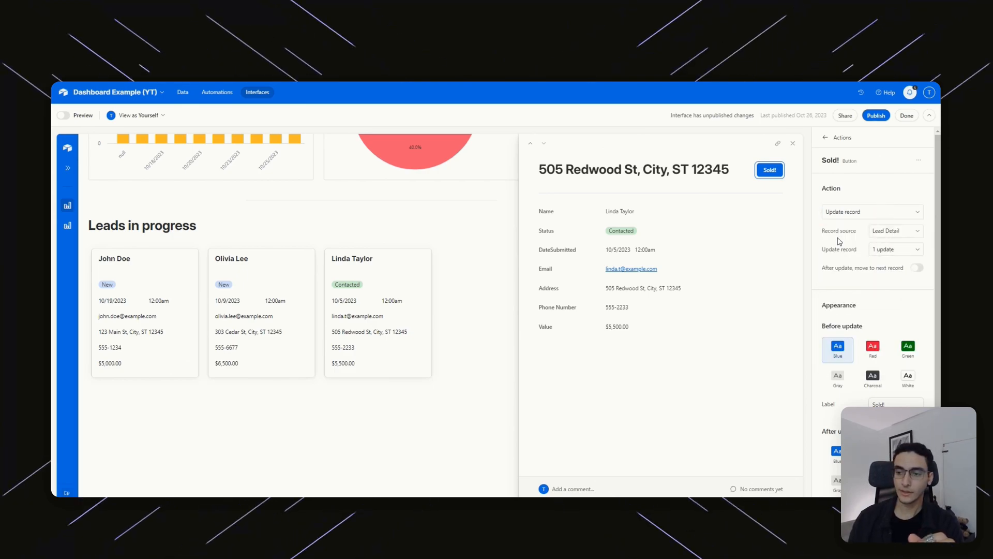
left_click(895, 250)
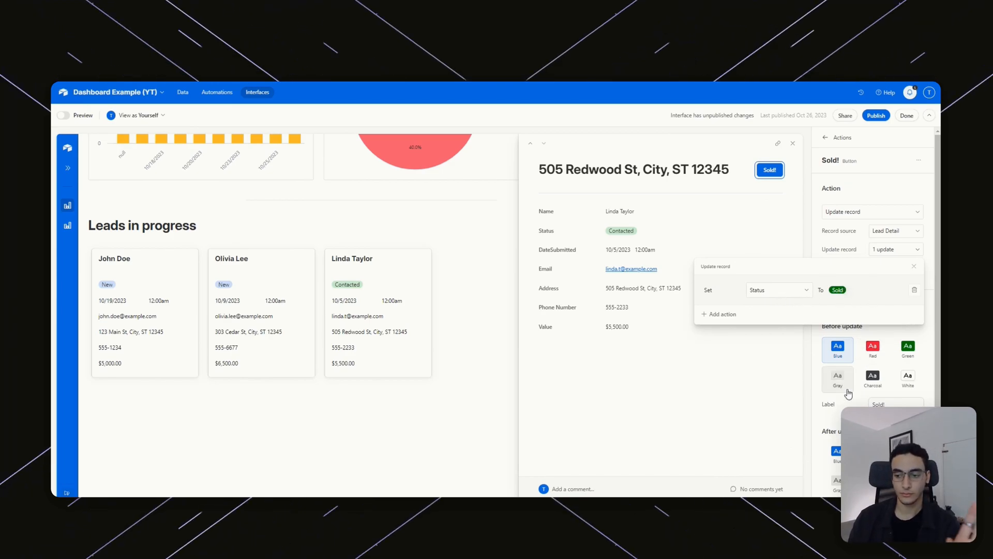
Mark the Contacted lead as Sold with its Sold! button, then close the record sidesheet.
left_click(858, 329)
scroll(905, 311, "down", 3)
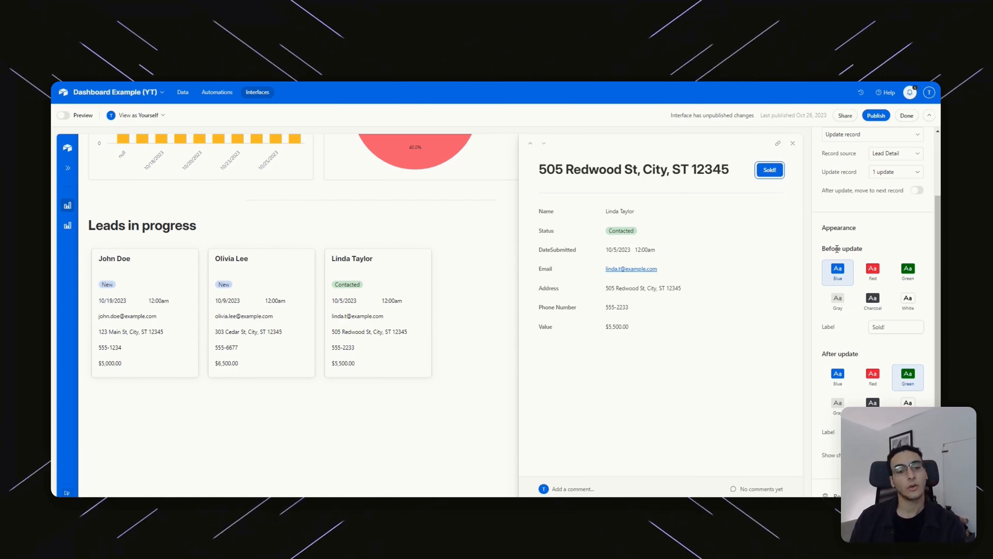
scroll(838, 258, "down", 1)
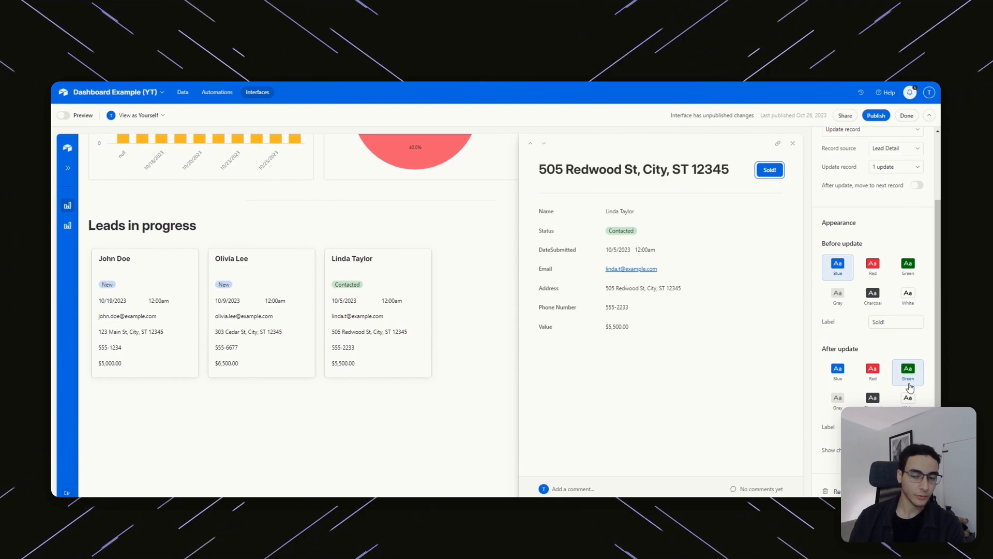
left_click(770, 169)
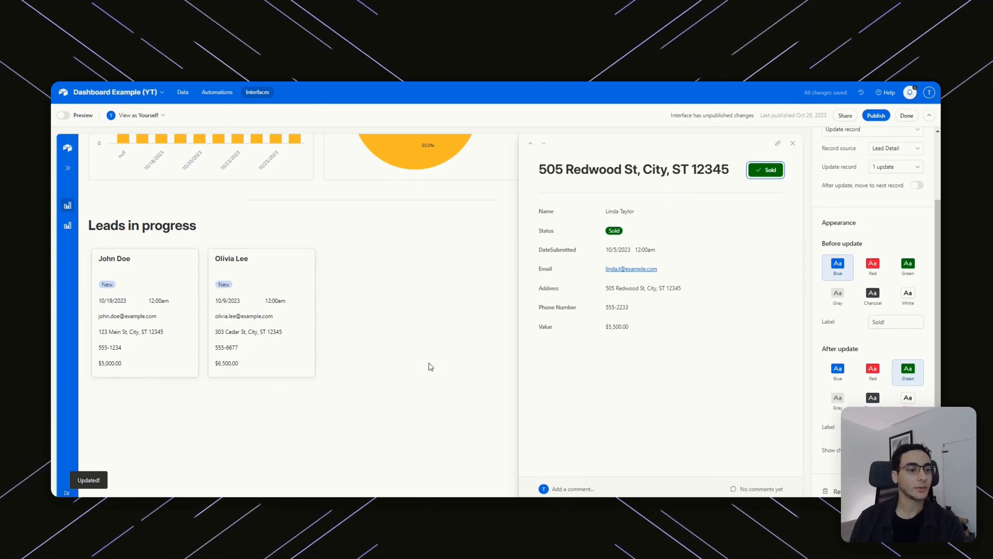
key("Escape")
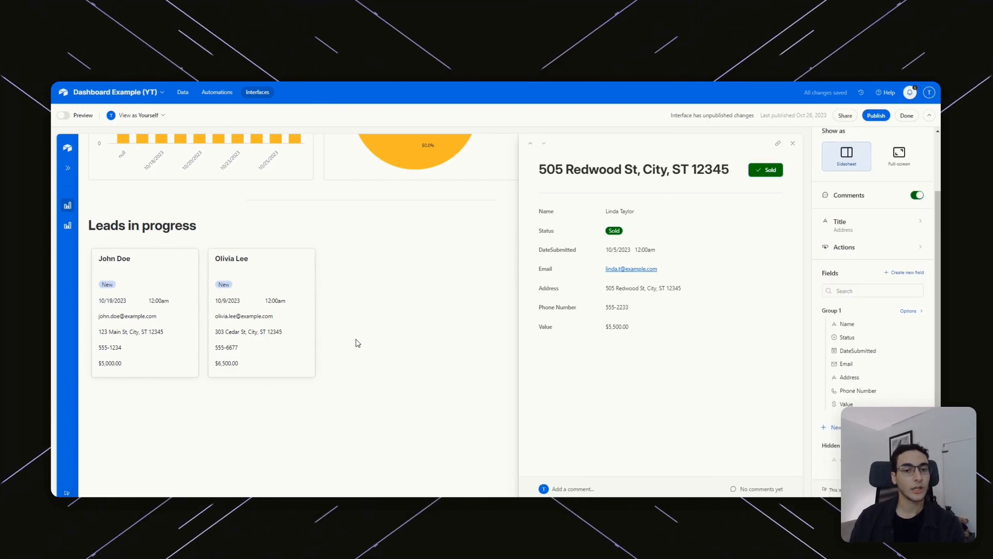
left_click(793, 145)
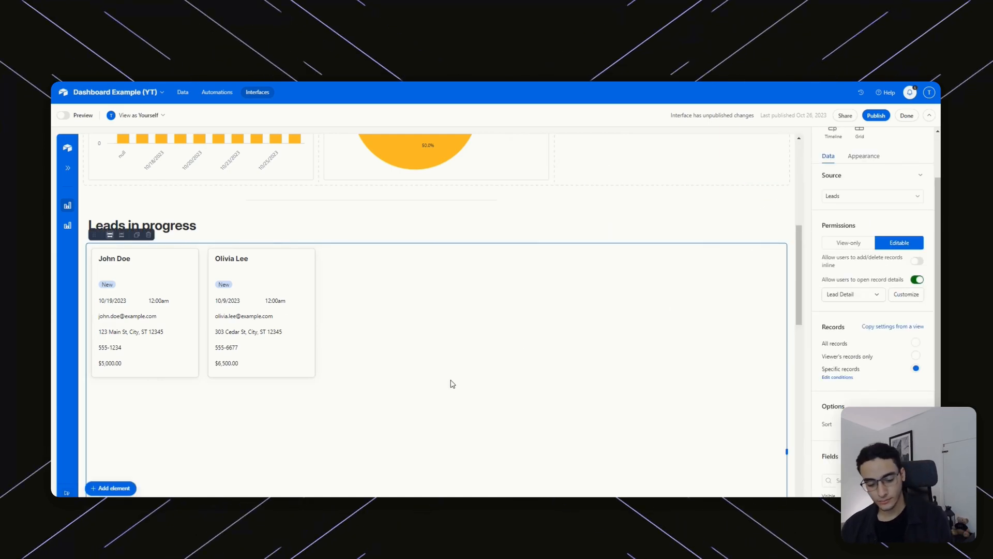
Open the gallery's Appearance settings and review the Sold, Unreachable, Booked and Lost colour conditions.
scroll(863, 343, "down", 3)
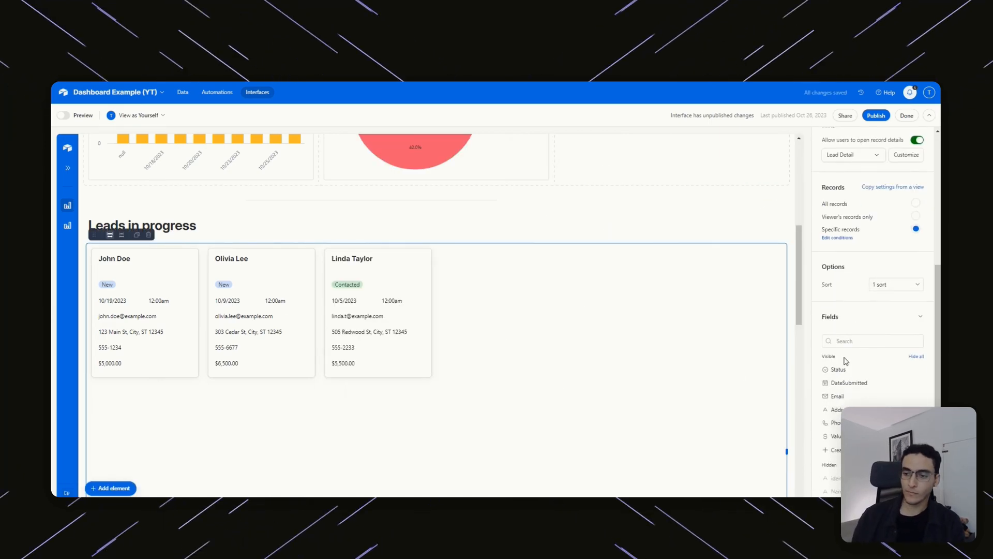
scroll(765, 321, "up", 3)
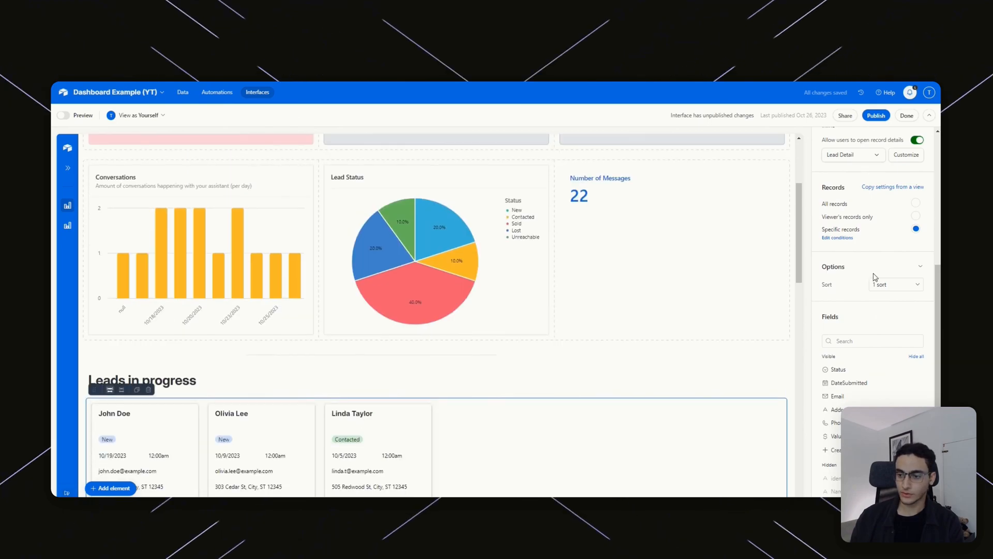
scroll(649, 328, "down", 3)
left_click(863, 160)
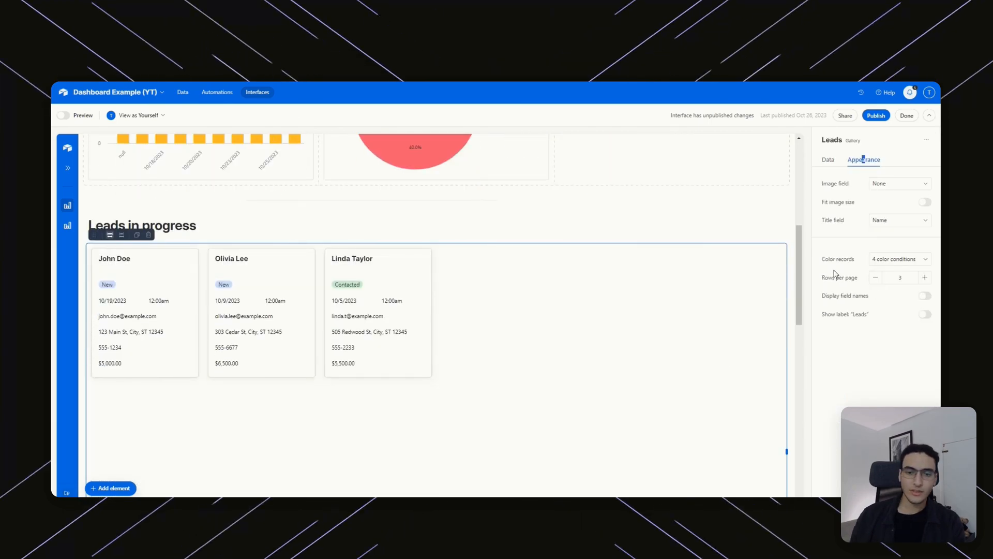
left_click(895, 258)
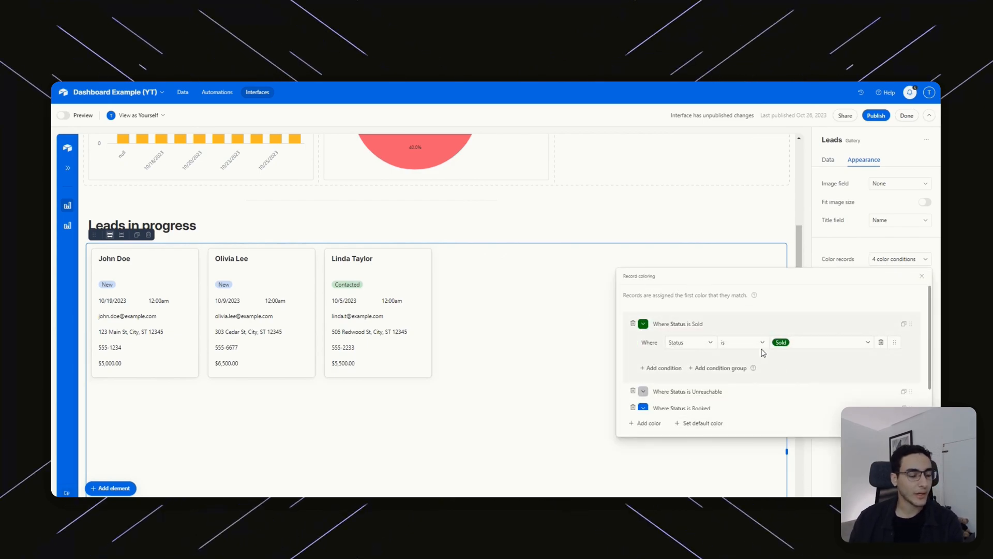
scroll(672, 382, "down", 1)
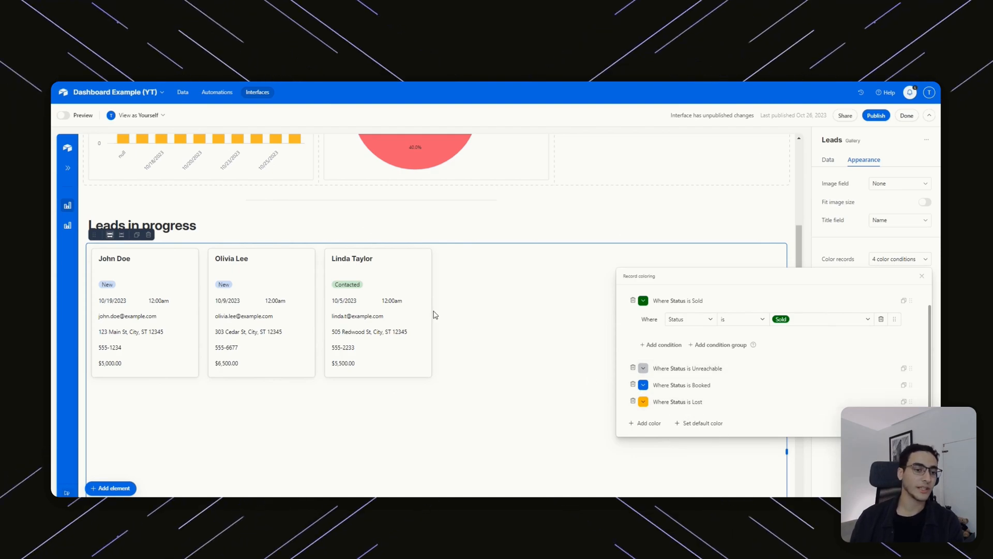
Close the card colouring conditions, set the Leads gallery to 2 rows per page, and keep field names and the Leads label hidden.
left_click(552, 348)
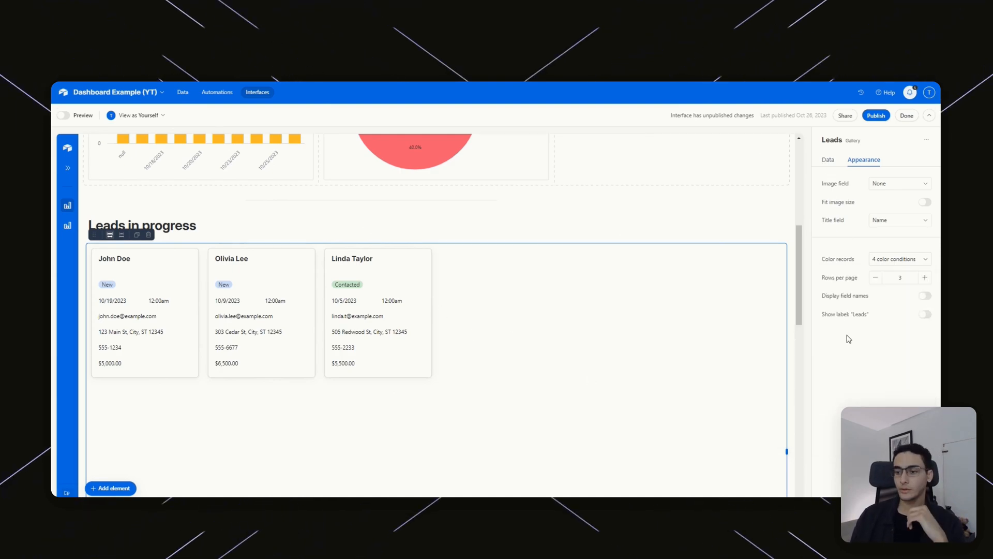
left_click(924, 279)
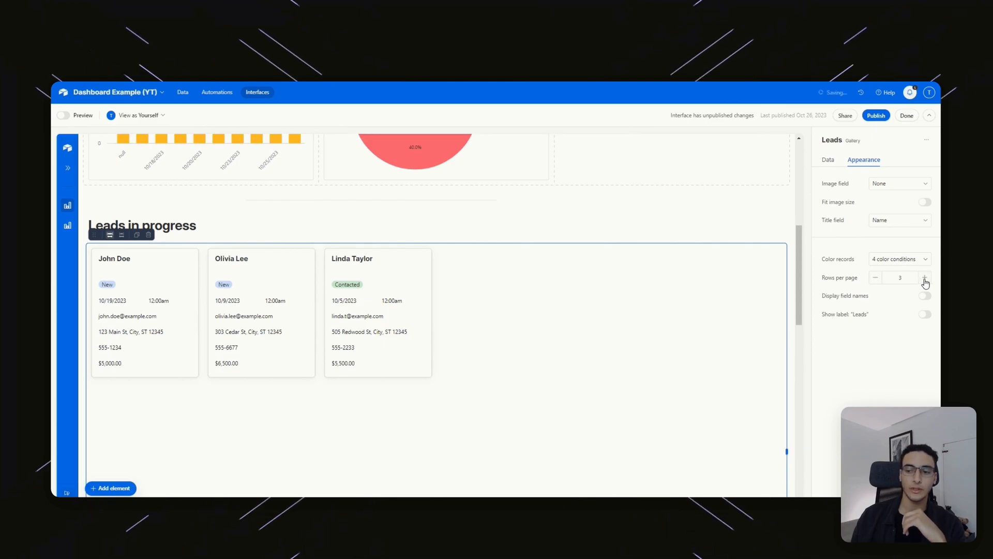
left_click(926, 296)
left_click(926, 296)
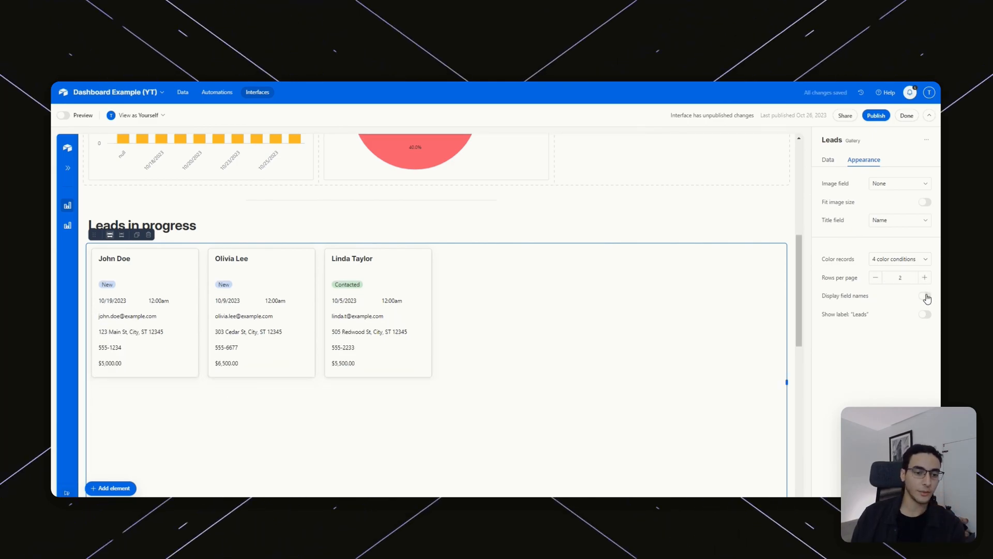
left_click(926, 297)
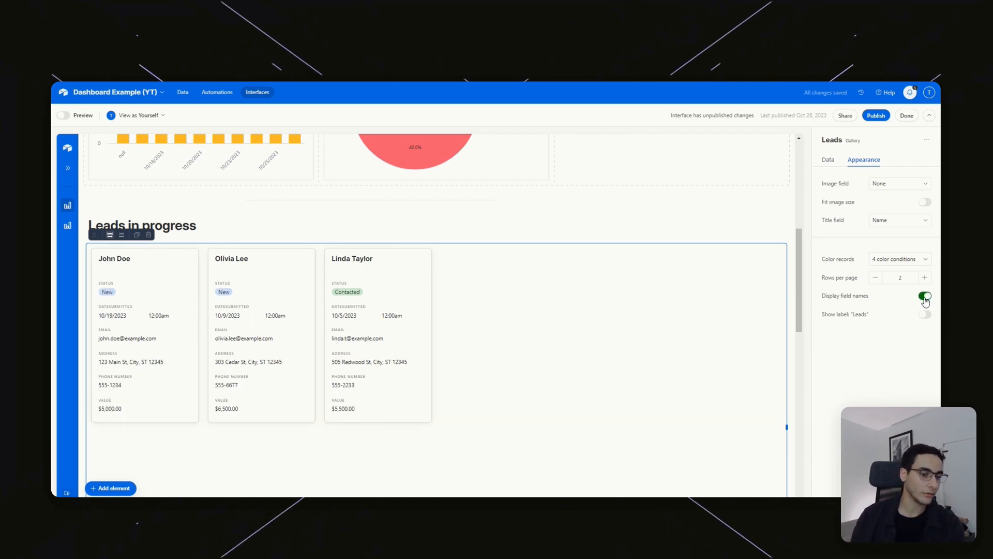
left_click(926, 297)
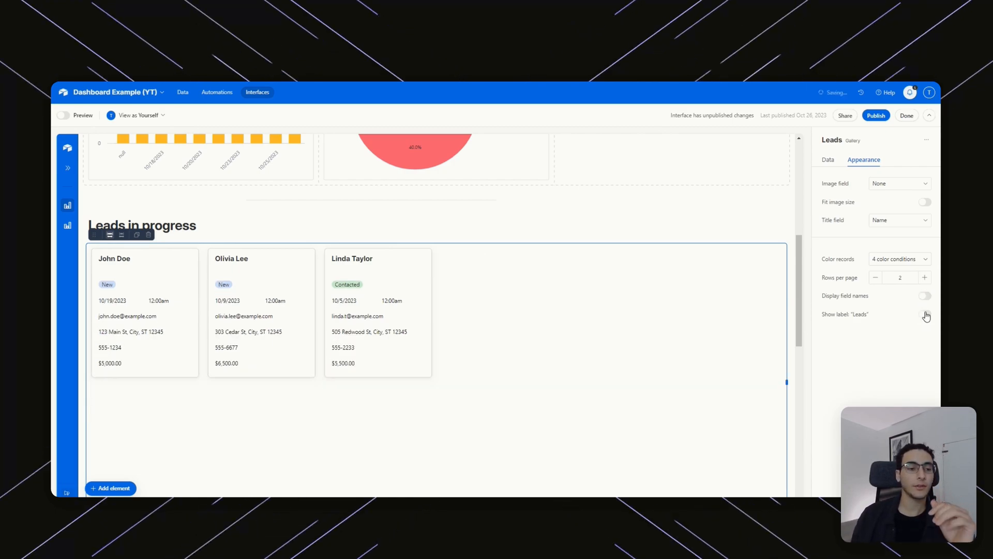
left_click(926, 316)
left_click(926, 316)
Reorder the card fields so Status is first, then Value, above DateSubmitted, Email, Address and Phone.
scroll(828, 362, "down", 6)
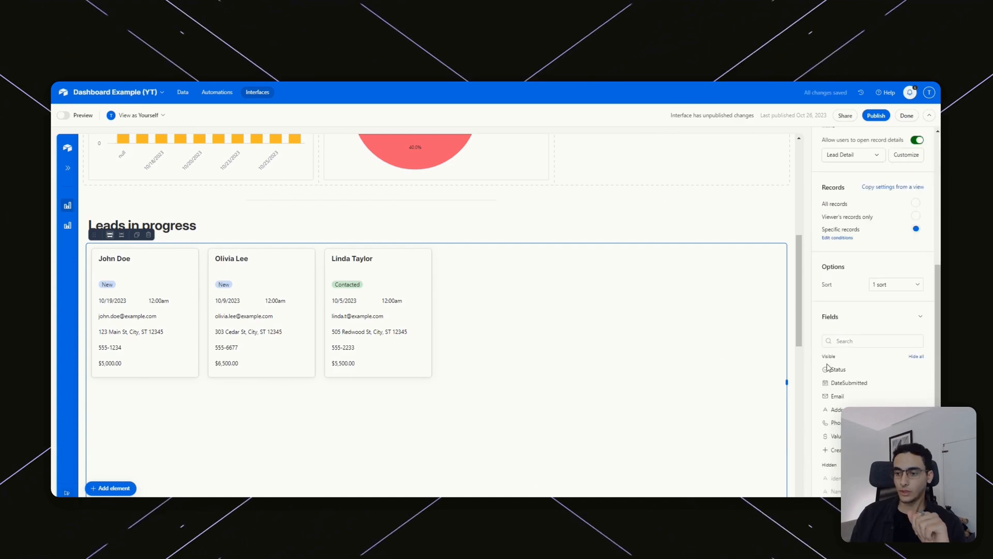
left_click_drag(820, 370, 833, 426)
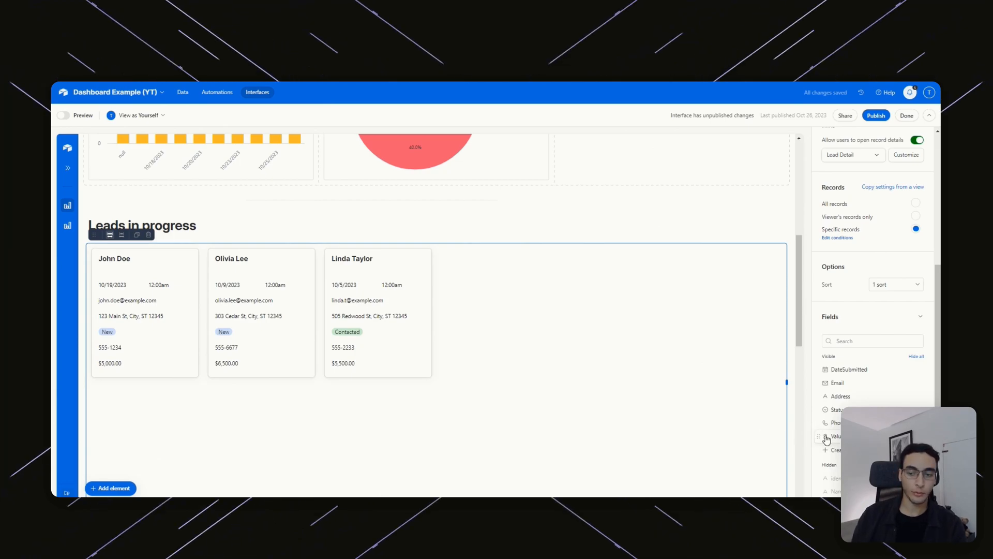
left_click_drag(818, 441, 821, 363)
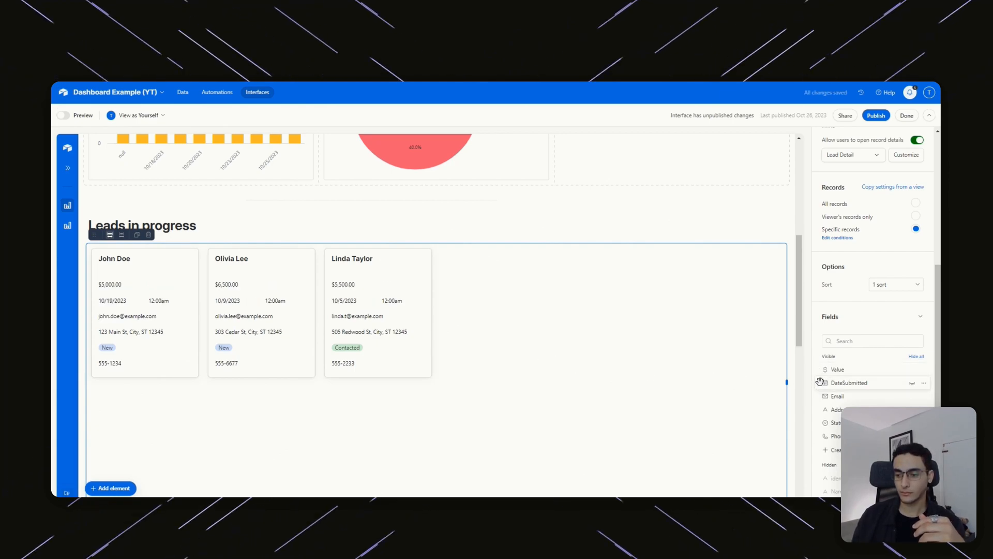
left_click_drag(826, 424, 824, 365)
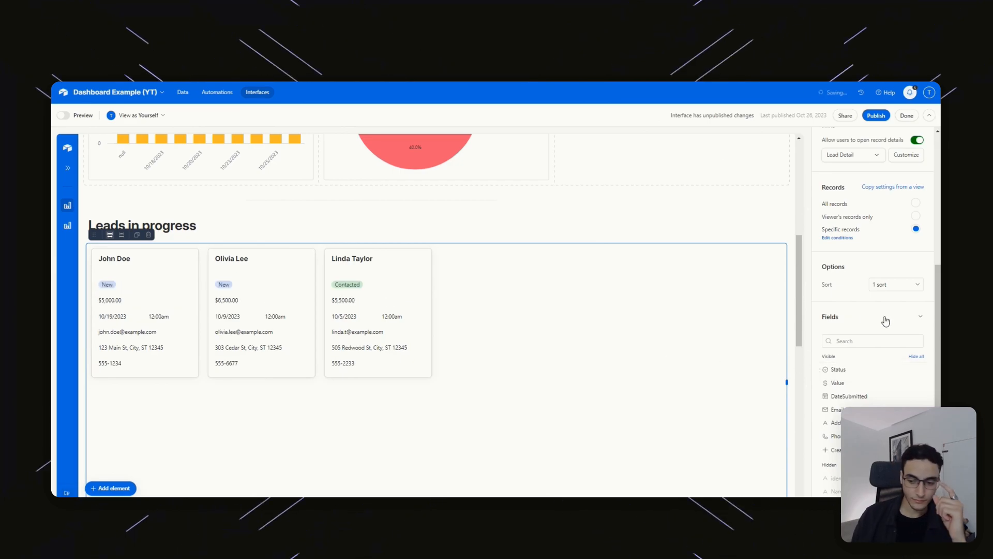
scroll(685, 299, "down", 2)
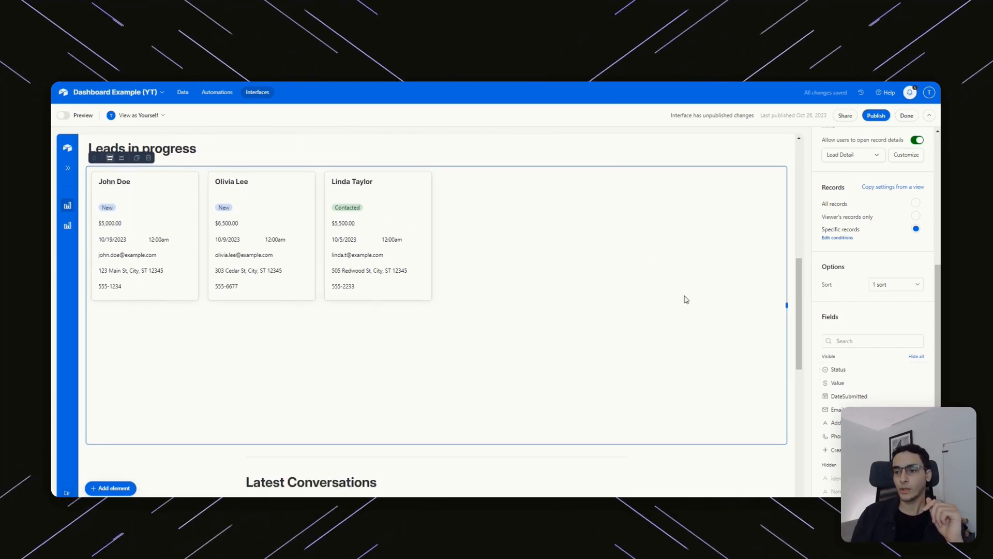
scroll(621, 293, "down", 2)
scroll(492, 303, "up", 3)
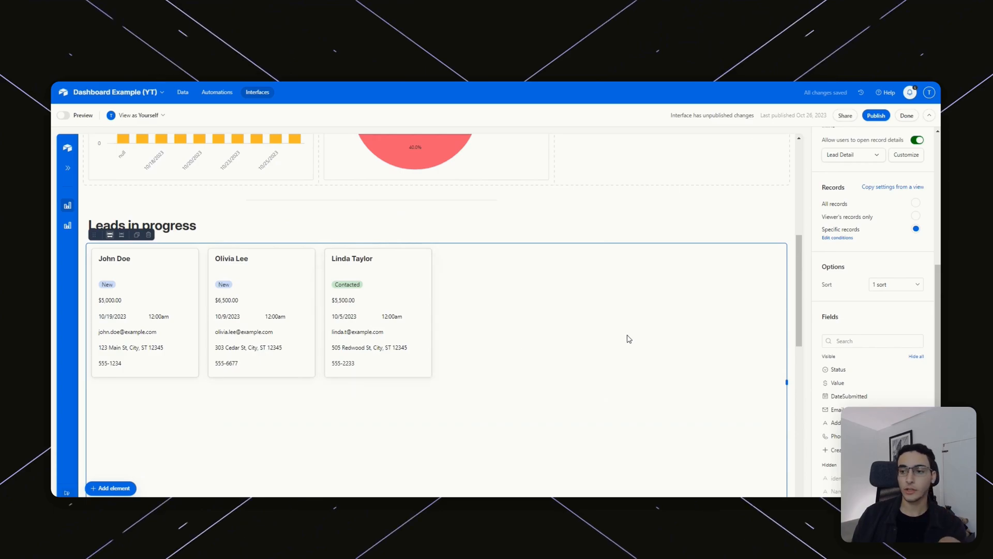
scroll(904, 268, "up", 4)
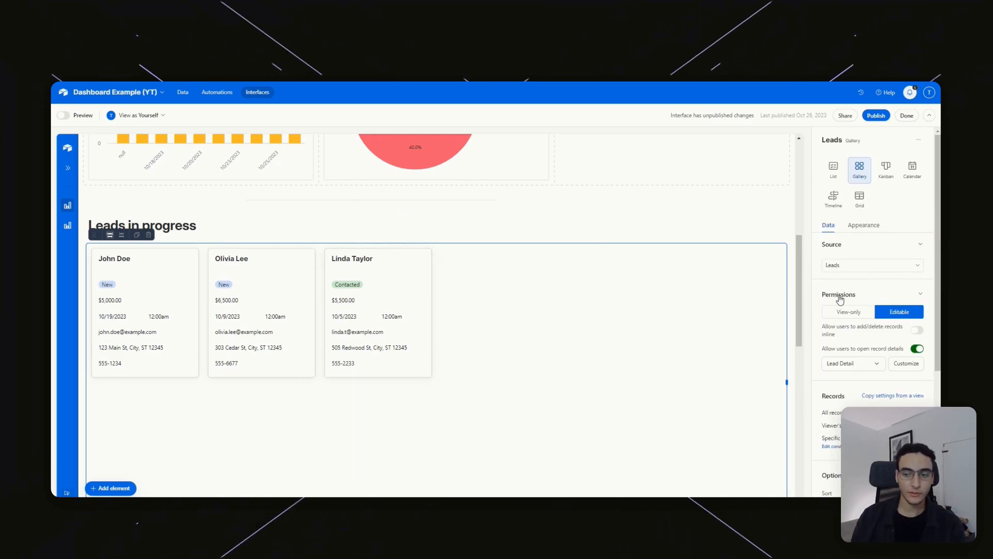
Open the Conversations table's raw data grid from the interface designer.
scroll(747, 393, "down", 5)
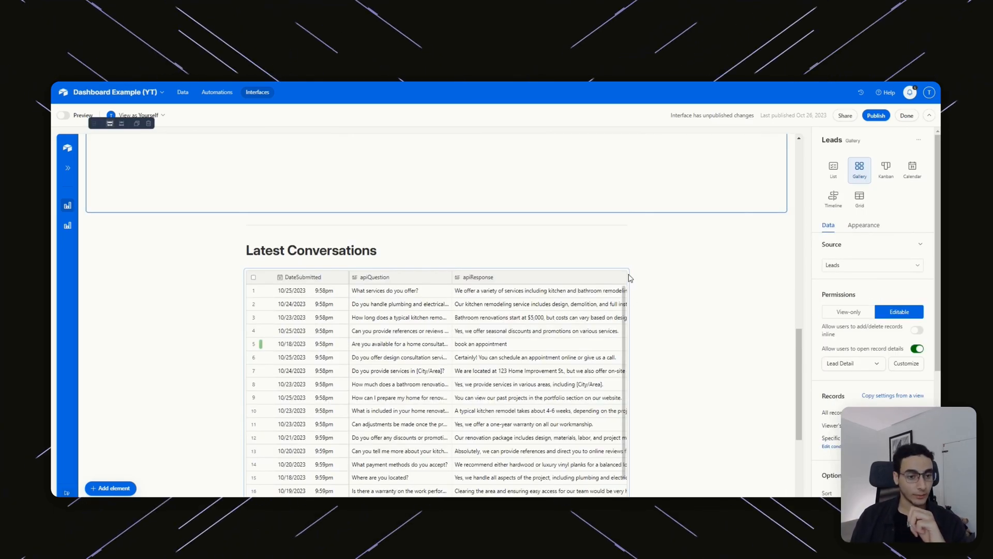
left_click(693, 301)
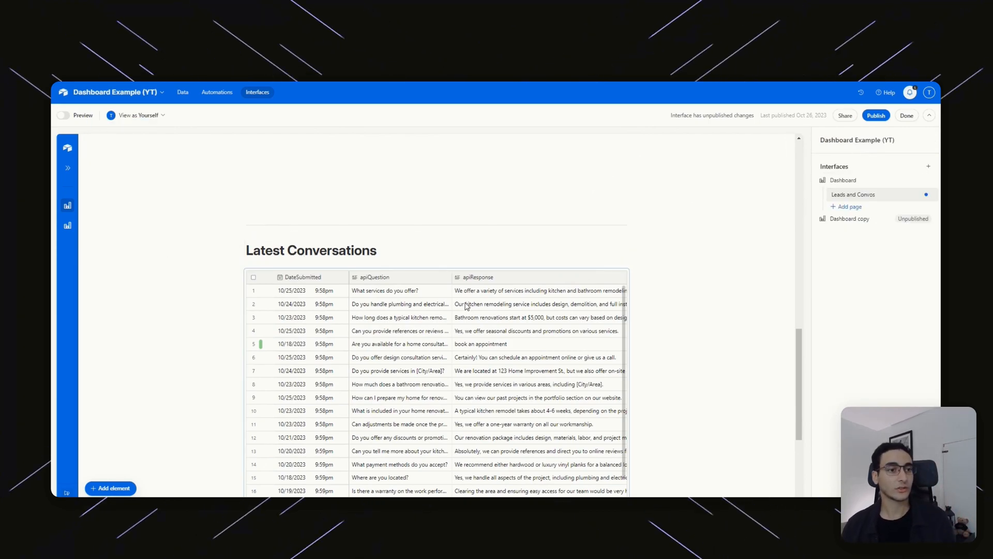
left_click(184, 92)
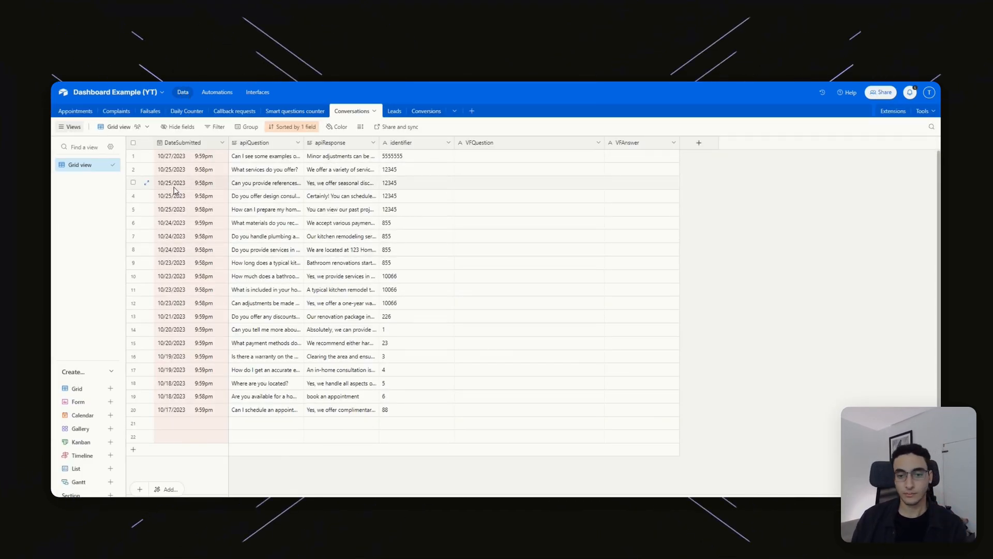
Return to the Dashboard interface and select the Latest Conversations grid to show its settings.
left_click(257, 93)
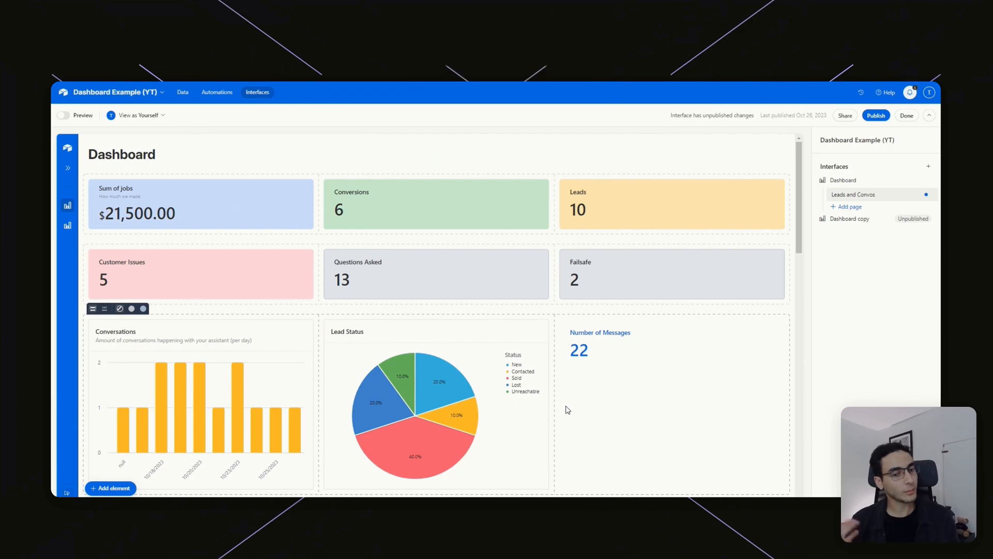
scroll(523, 331, "down", 10)
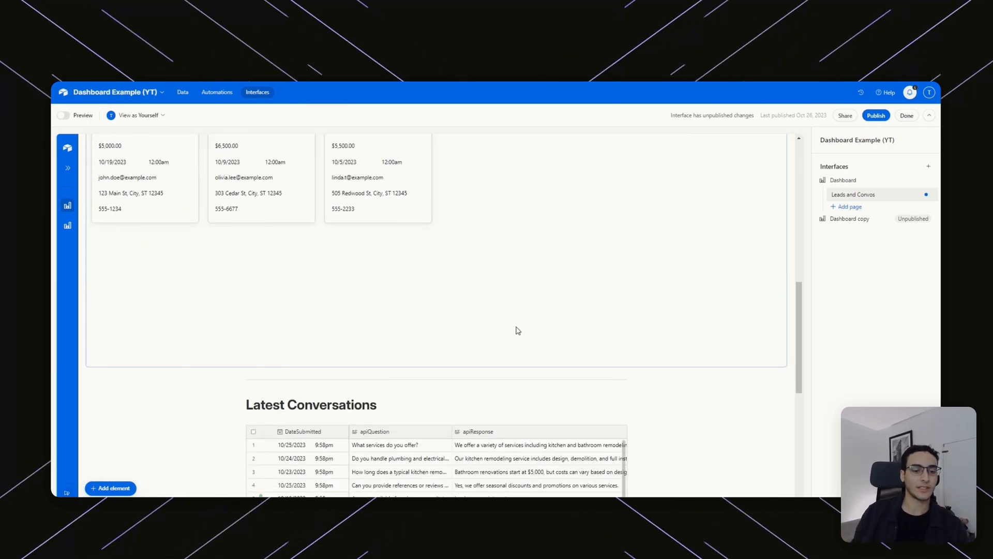
scroll(518, 331, "down", 6)
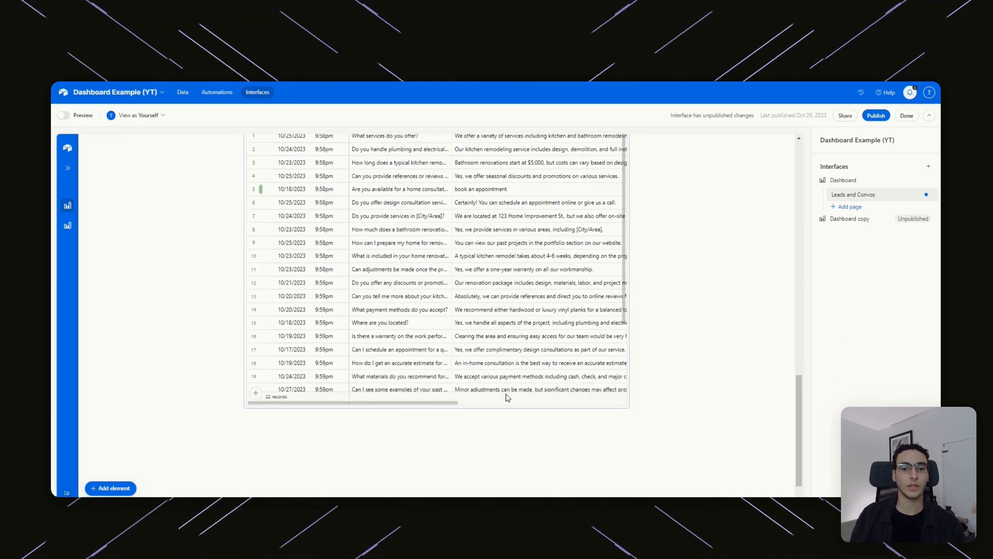
scroll(458, 427, "up", 3)
scroll(586, 266, "down", 1)
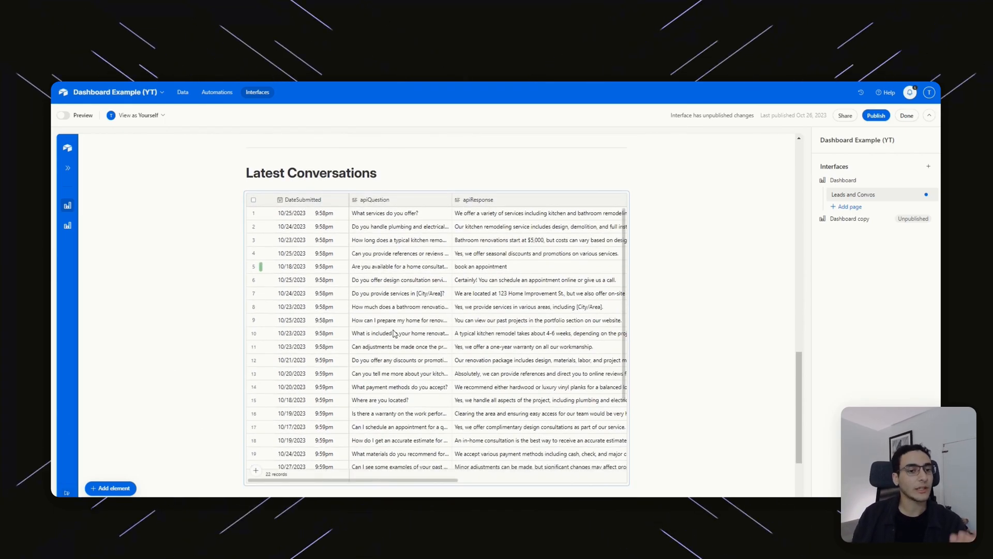
left_click_drag(387, 483, 409, 357)
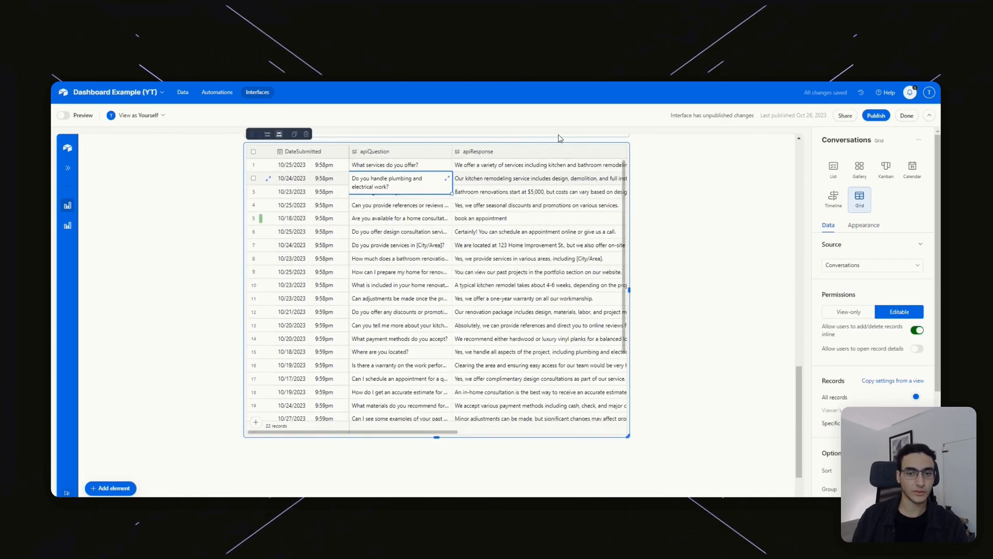
Add an Appointments grid beside the conversations table, then delete it.
left_click(125, 493)
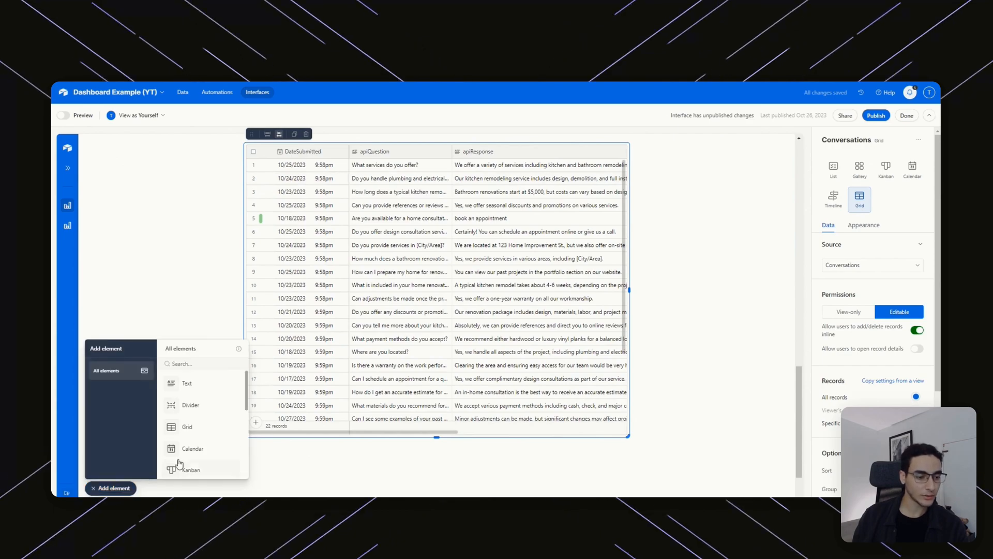
left_click_drag(195, 412, 543, 277)
scroll(364, 348, "up", 2)
left_click(364, 347)
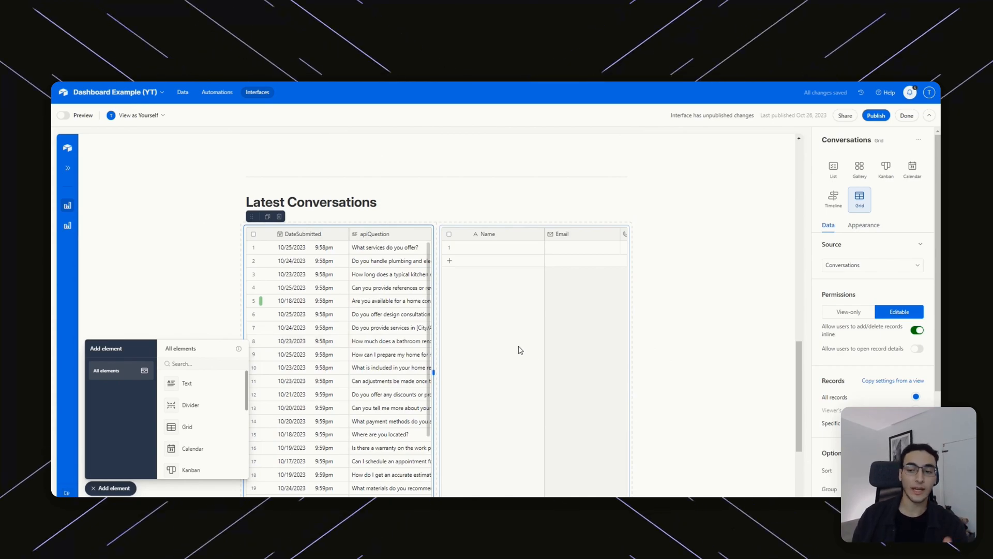
left_click(478, 277)
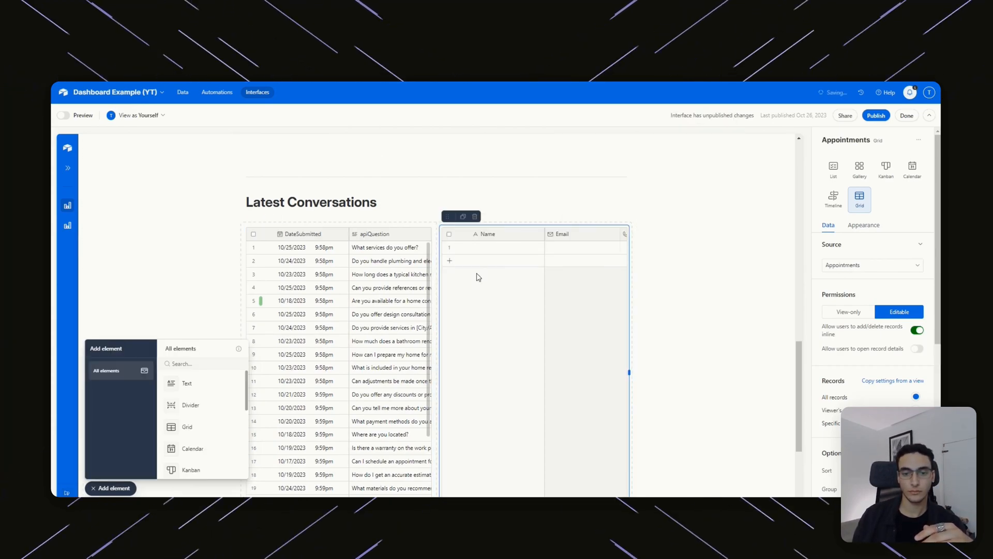
left_click(475, 217)
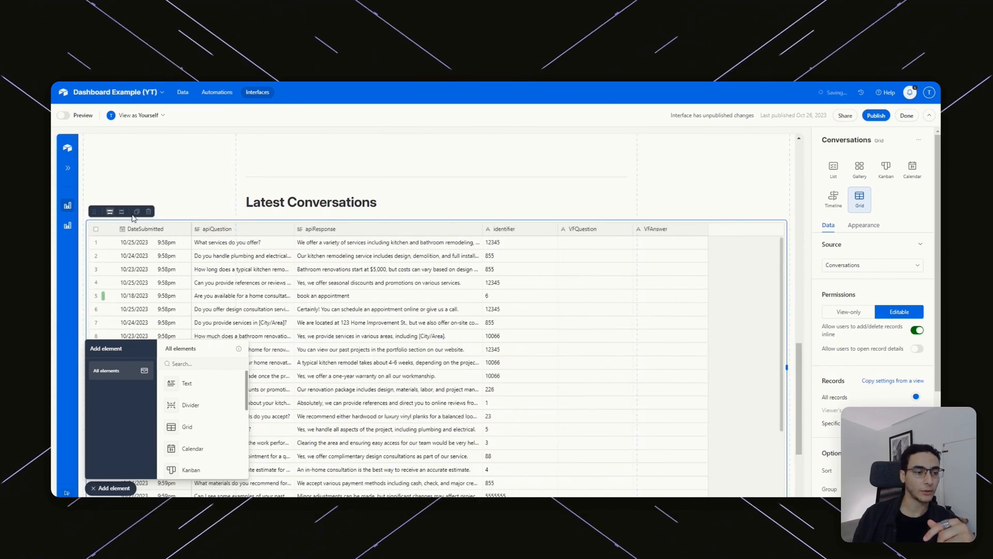
Shrink the Latest Conversations grid back to half width and make it view-only.
left_click(127, 214)
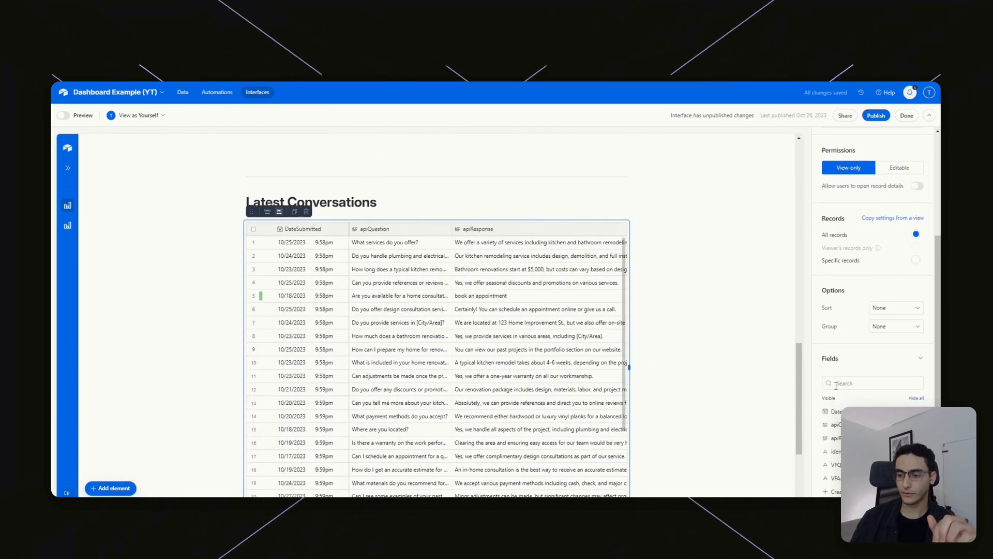
scroll(879, 311, "up", 3)
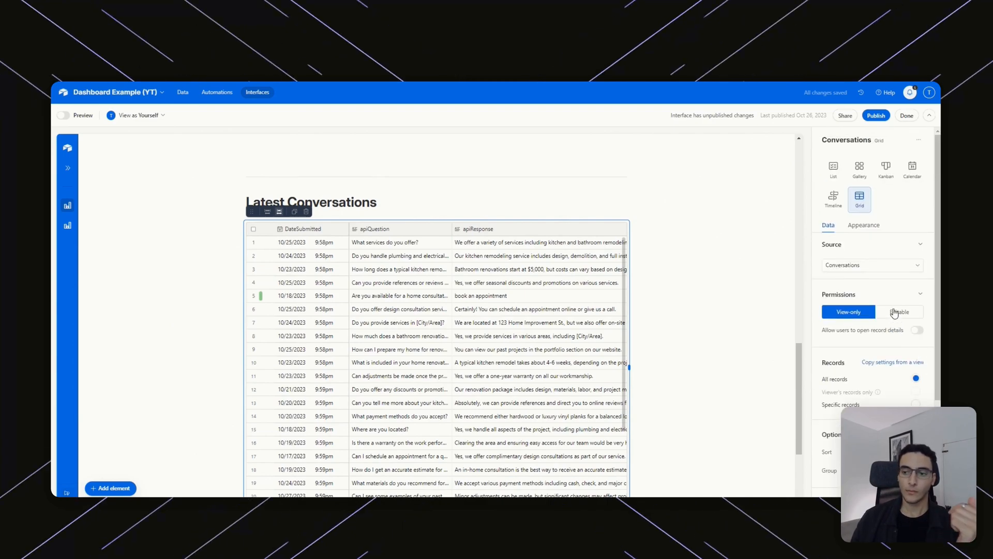
scroll(853, 326, "down", 3)
scroll(672, 324, "down", 2)
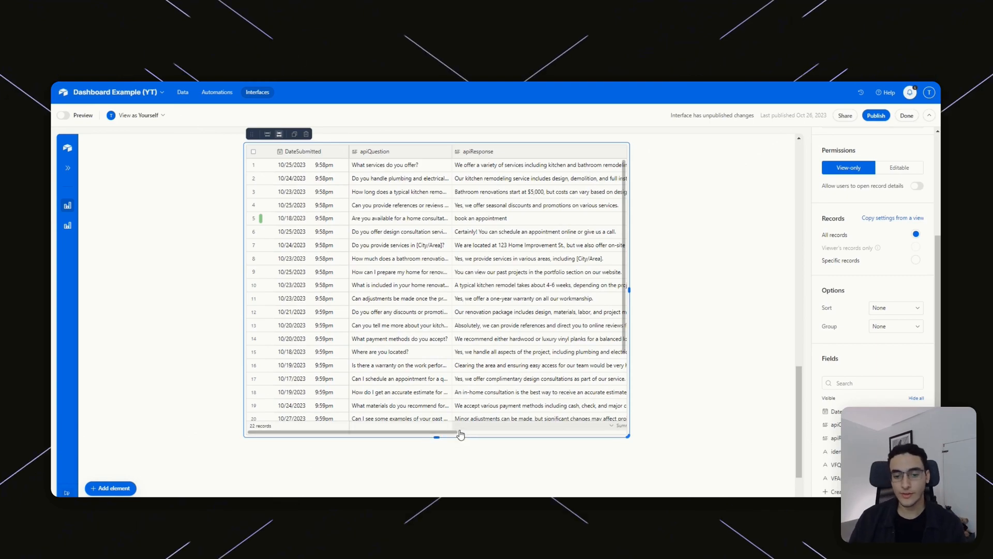
left_click_drag(451, 432, 379, 446)
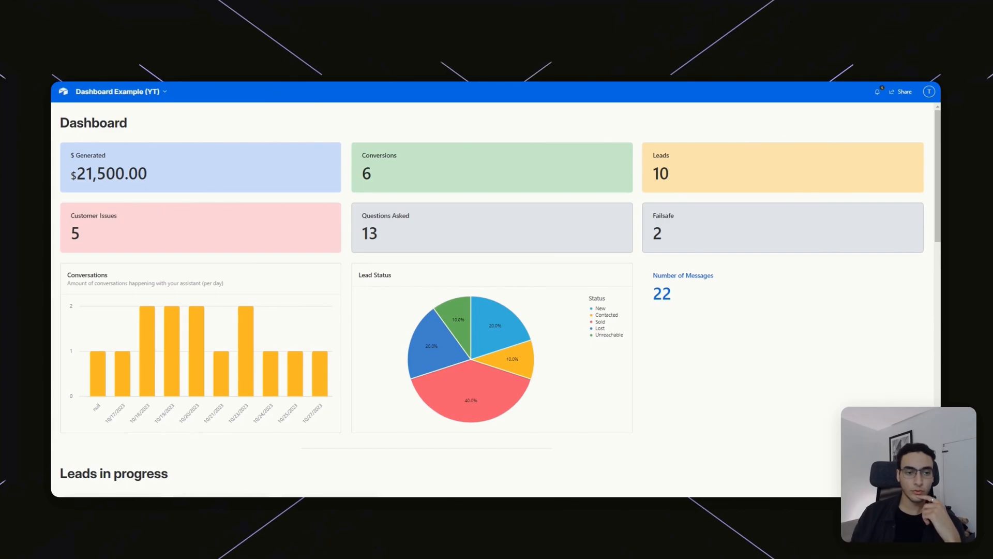
Scroll through the previewed dashboard showing $21,500.00 generated, 6 conversions, 10 leads and 22 messages.
scroll(431, 264, "down", 7)
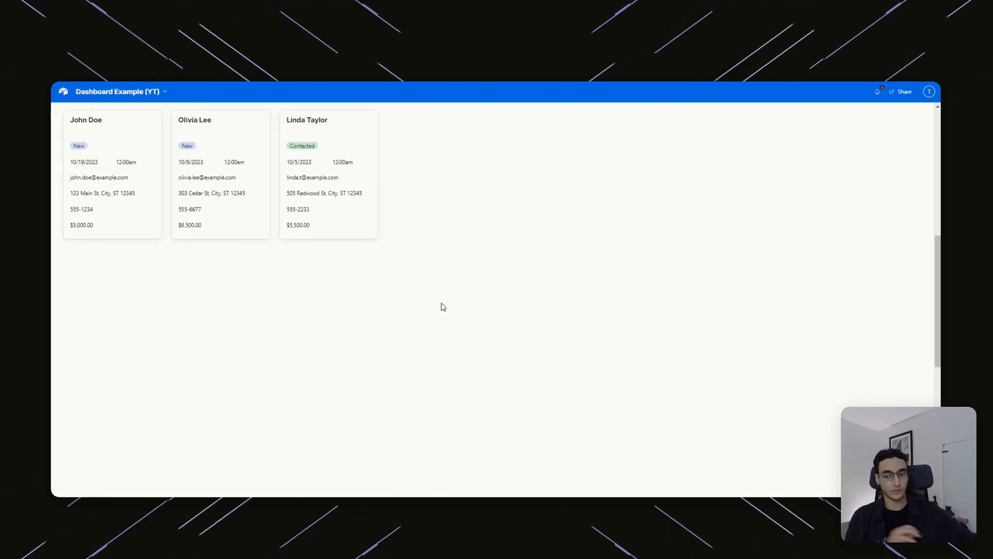
scroll(487, 256, "down", 5)
scroll(487, 256, "up", 12)
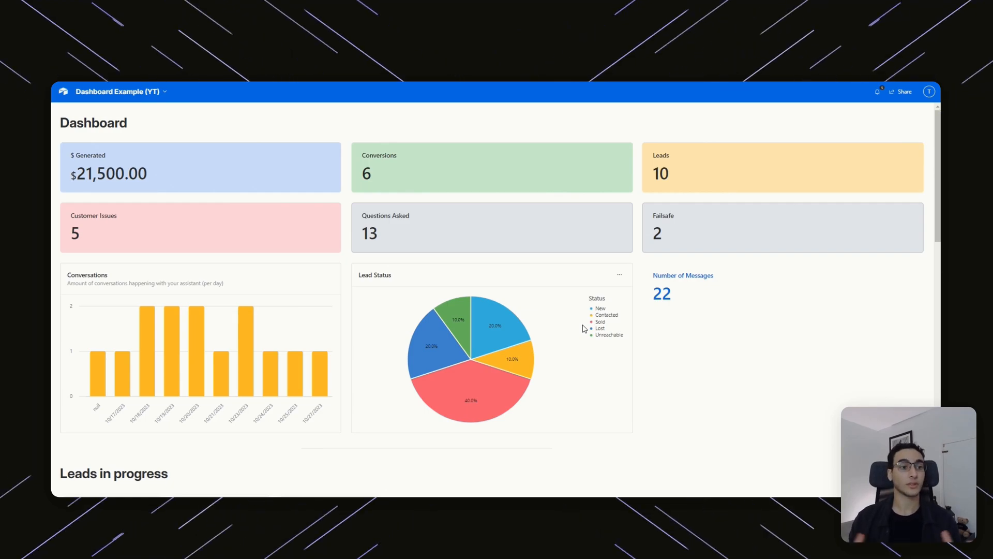
mouse_move(168, 359)
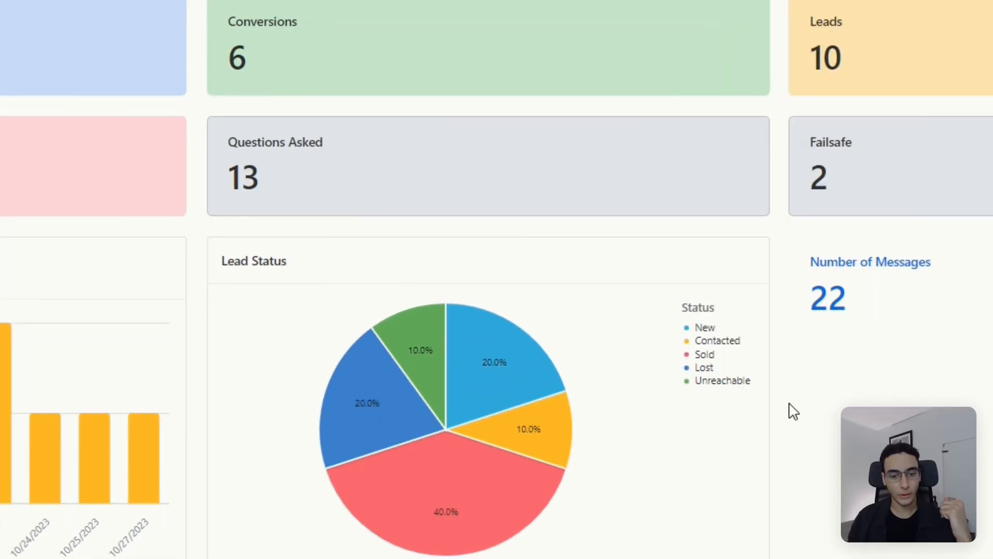